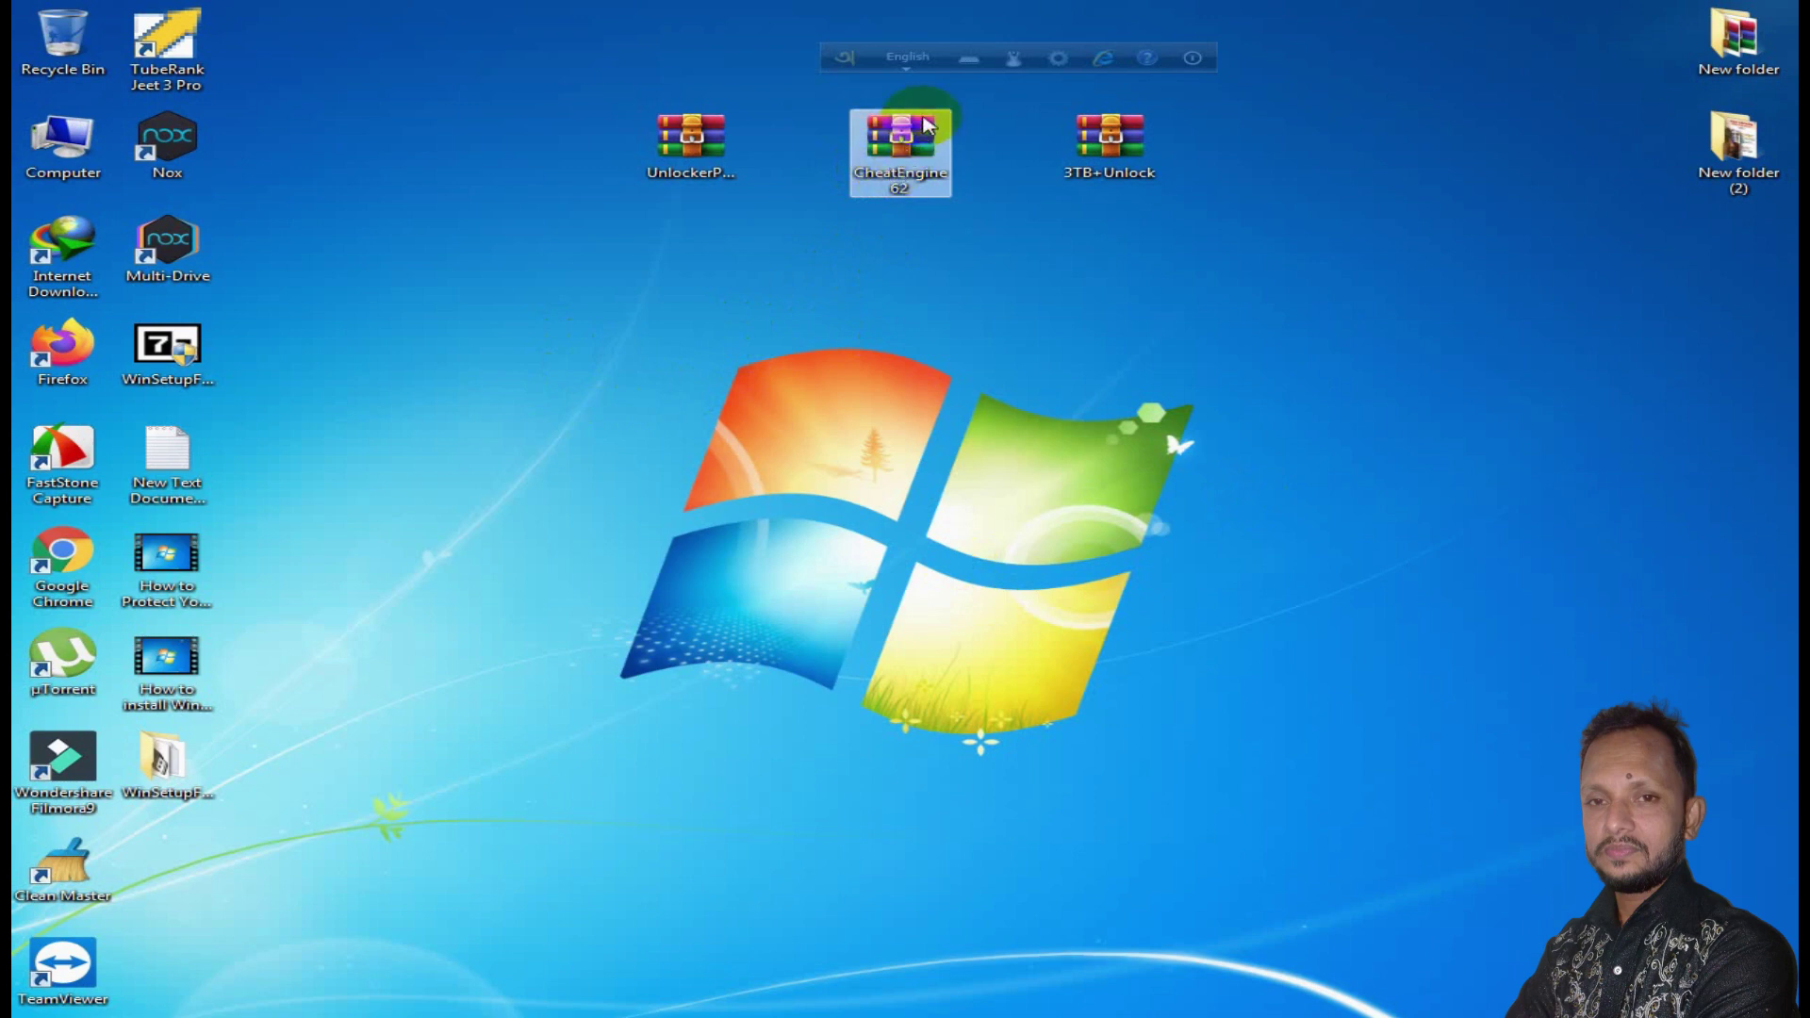
Step: Extract the CheatEngine62 archive onto the desktop and place the extracted installer in the empty area below the two New folder icons
{"action": "right_click", "coordinate": [889, 167]}
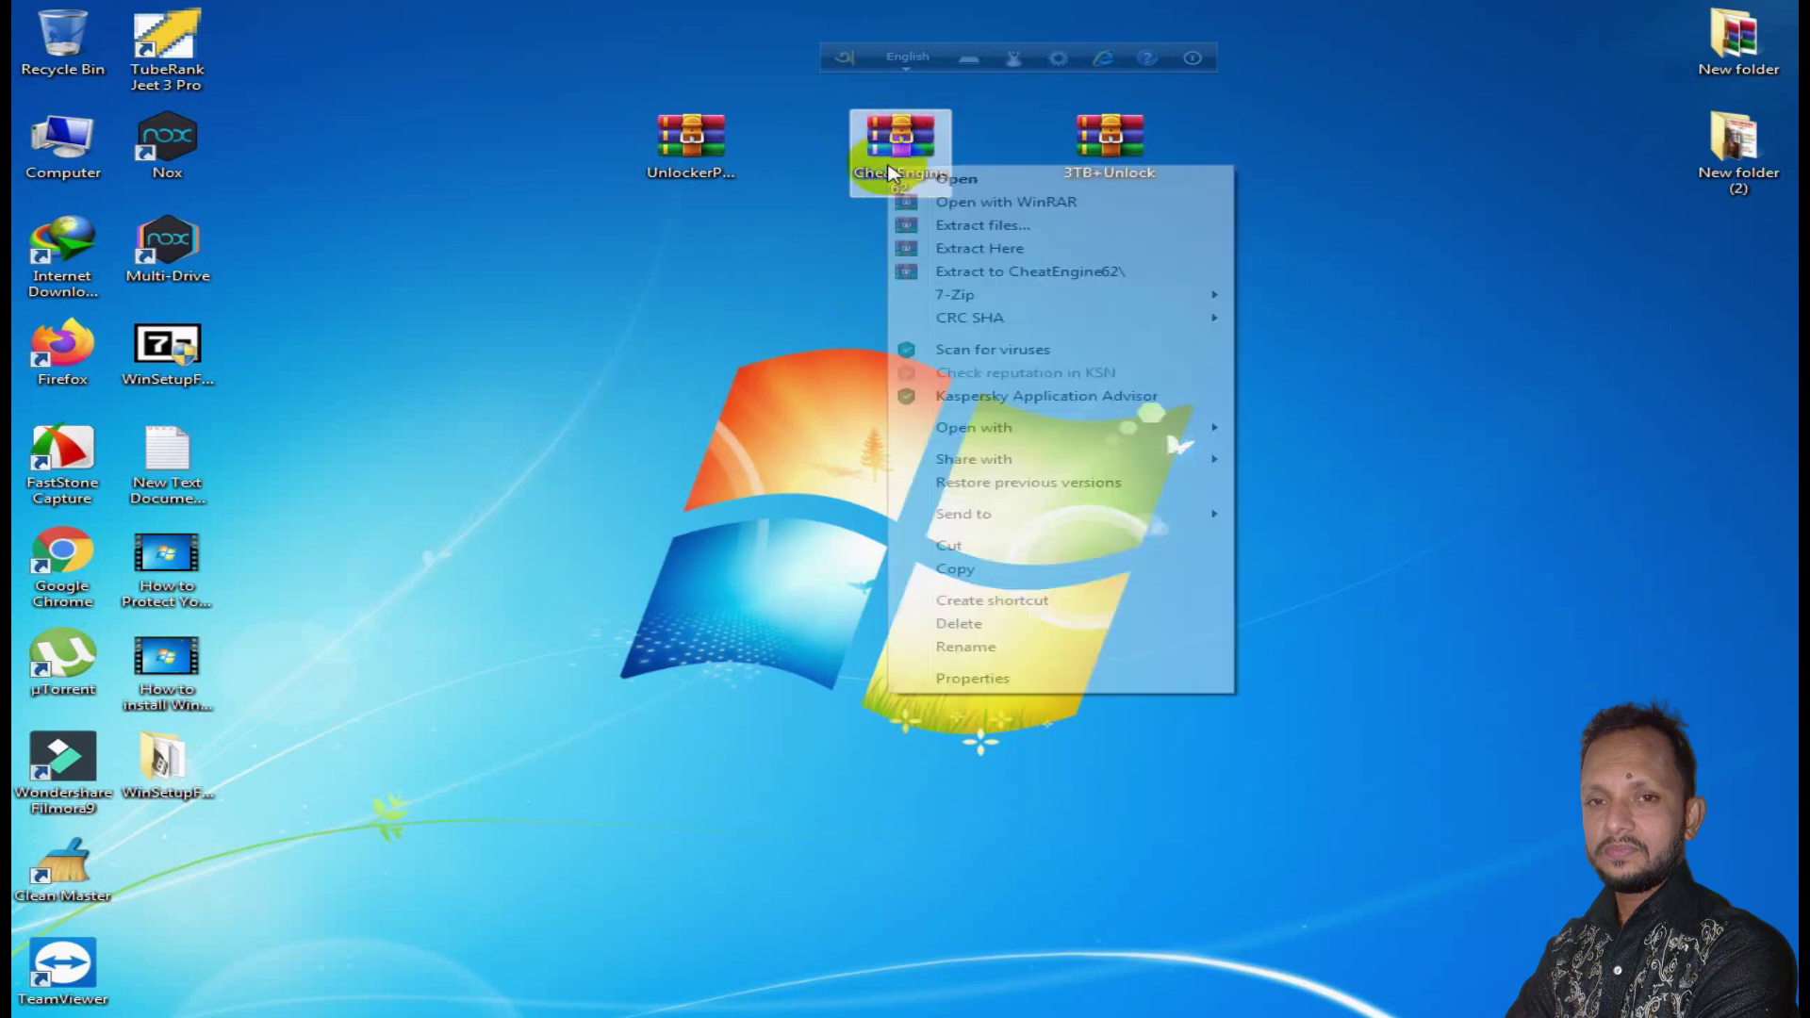
{"action": "left_click", "coordinate": [979, 248]}
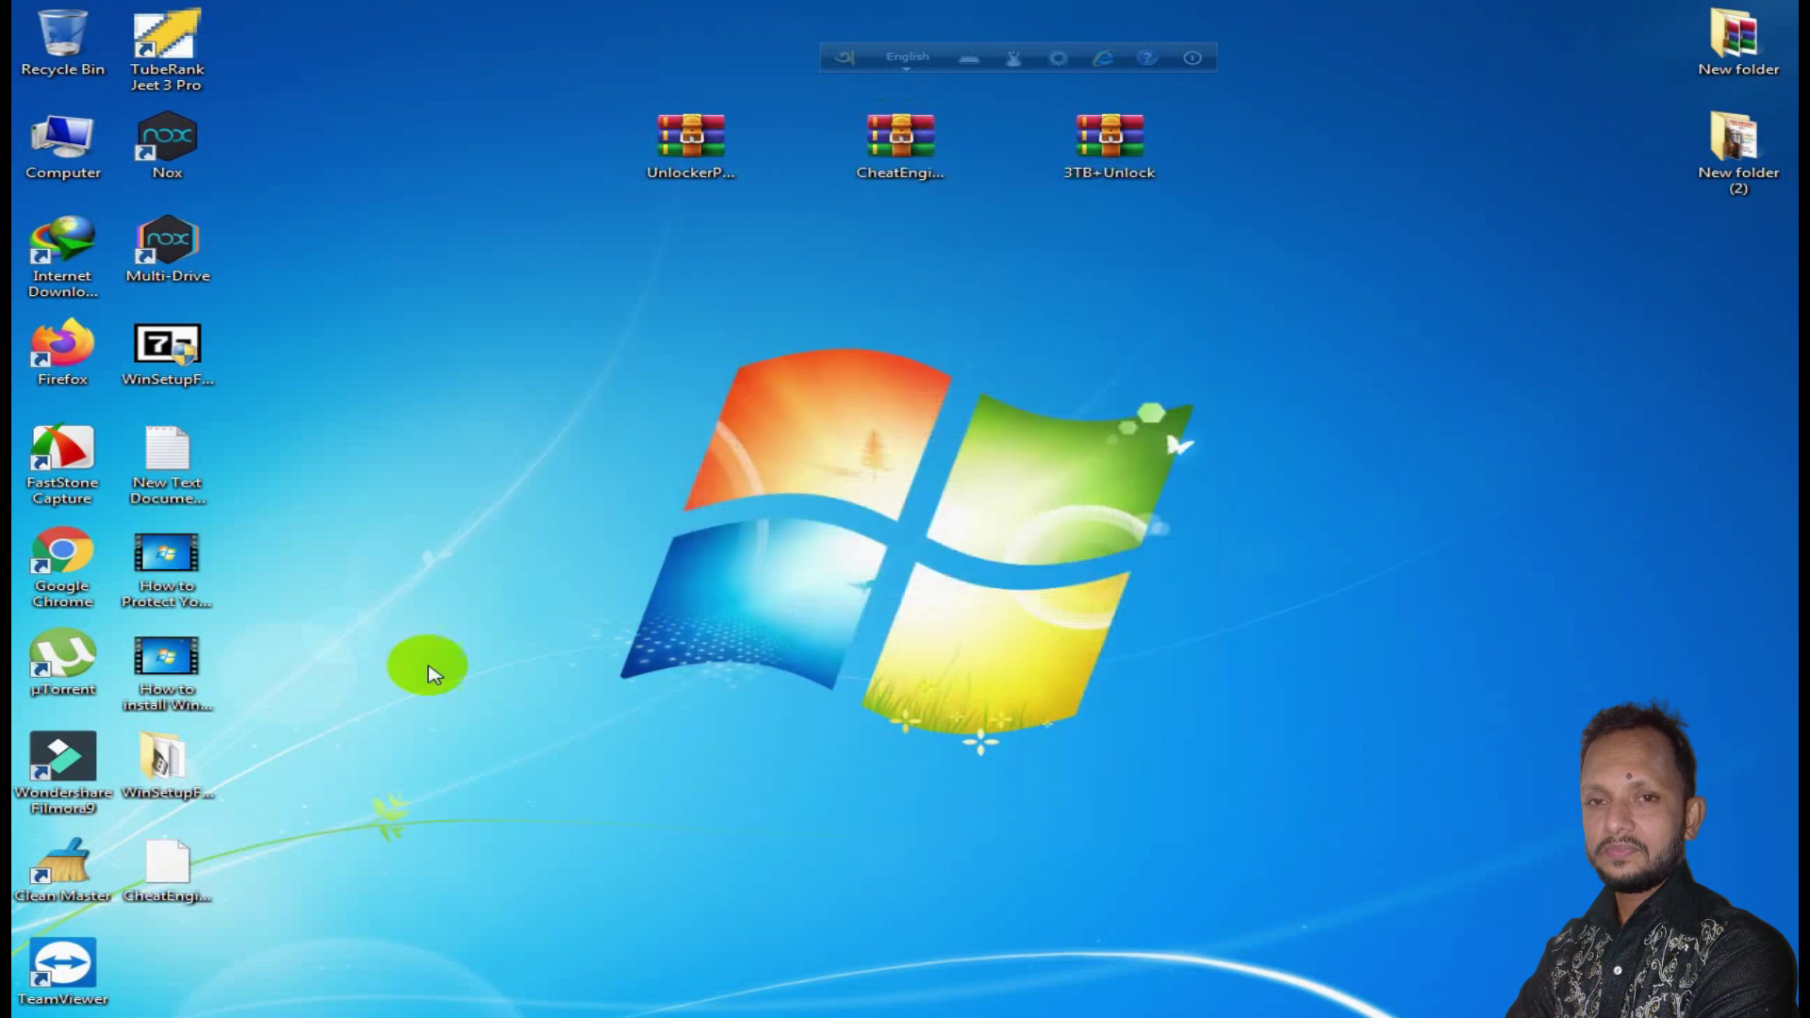
{"action": "left_click_drag", "start_coordinate": [179, 879], "coordinate": [1518, 275]}
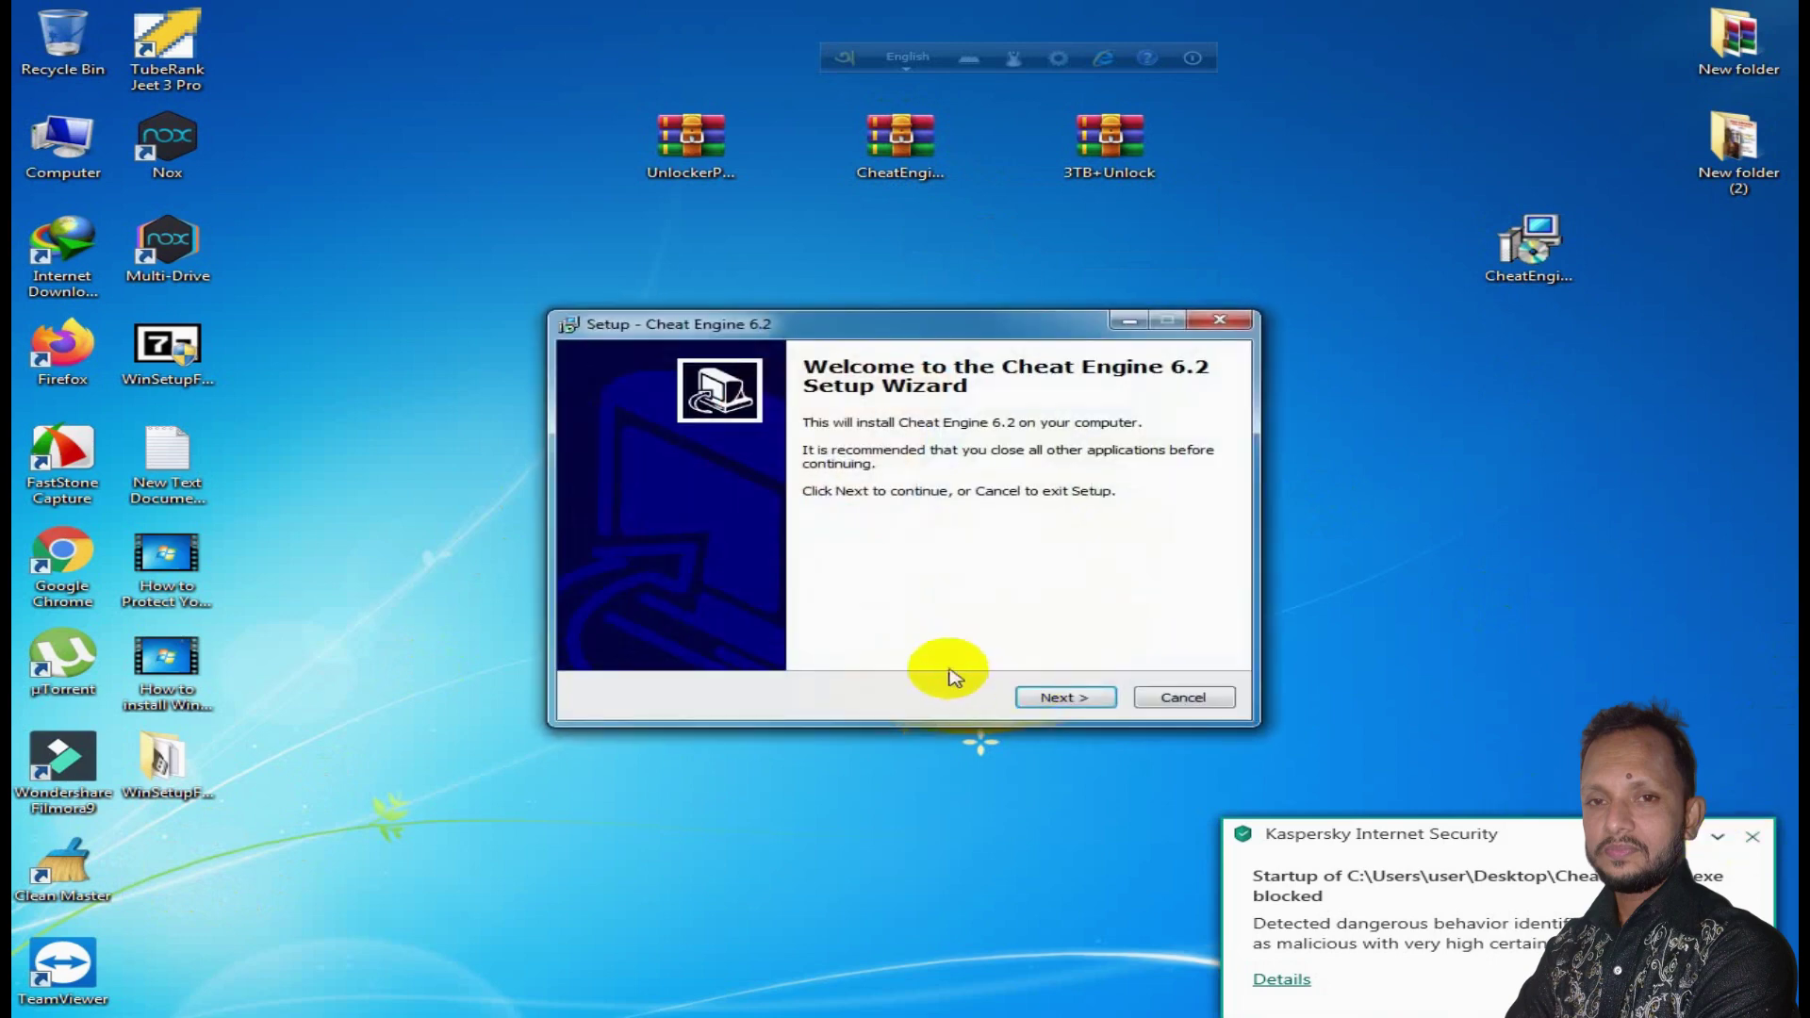
Step: Install Cheat Engine 6.2, accepting the license agreement and keeping the default destination, Start Menu folder and desktop icon
{"action": "left_click", "coordinate": [1063, 697]}
{"action": "left_click", "coordinate": [738, 634]}
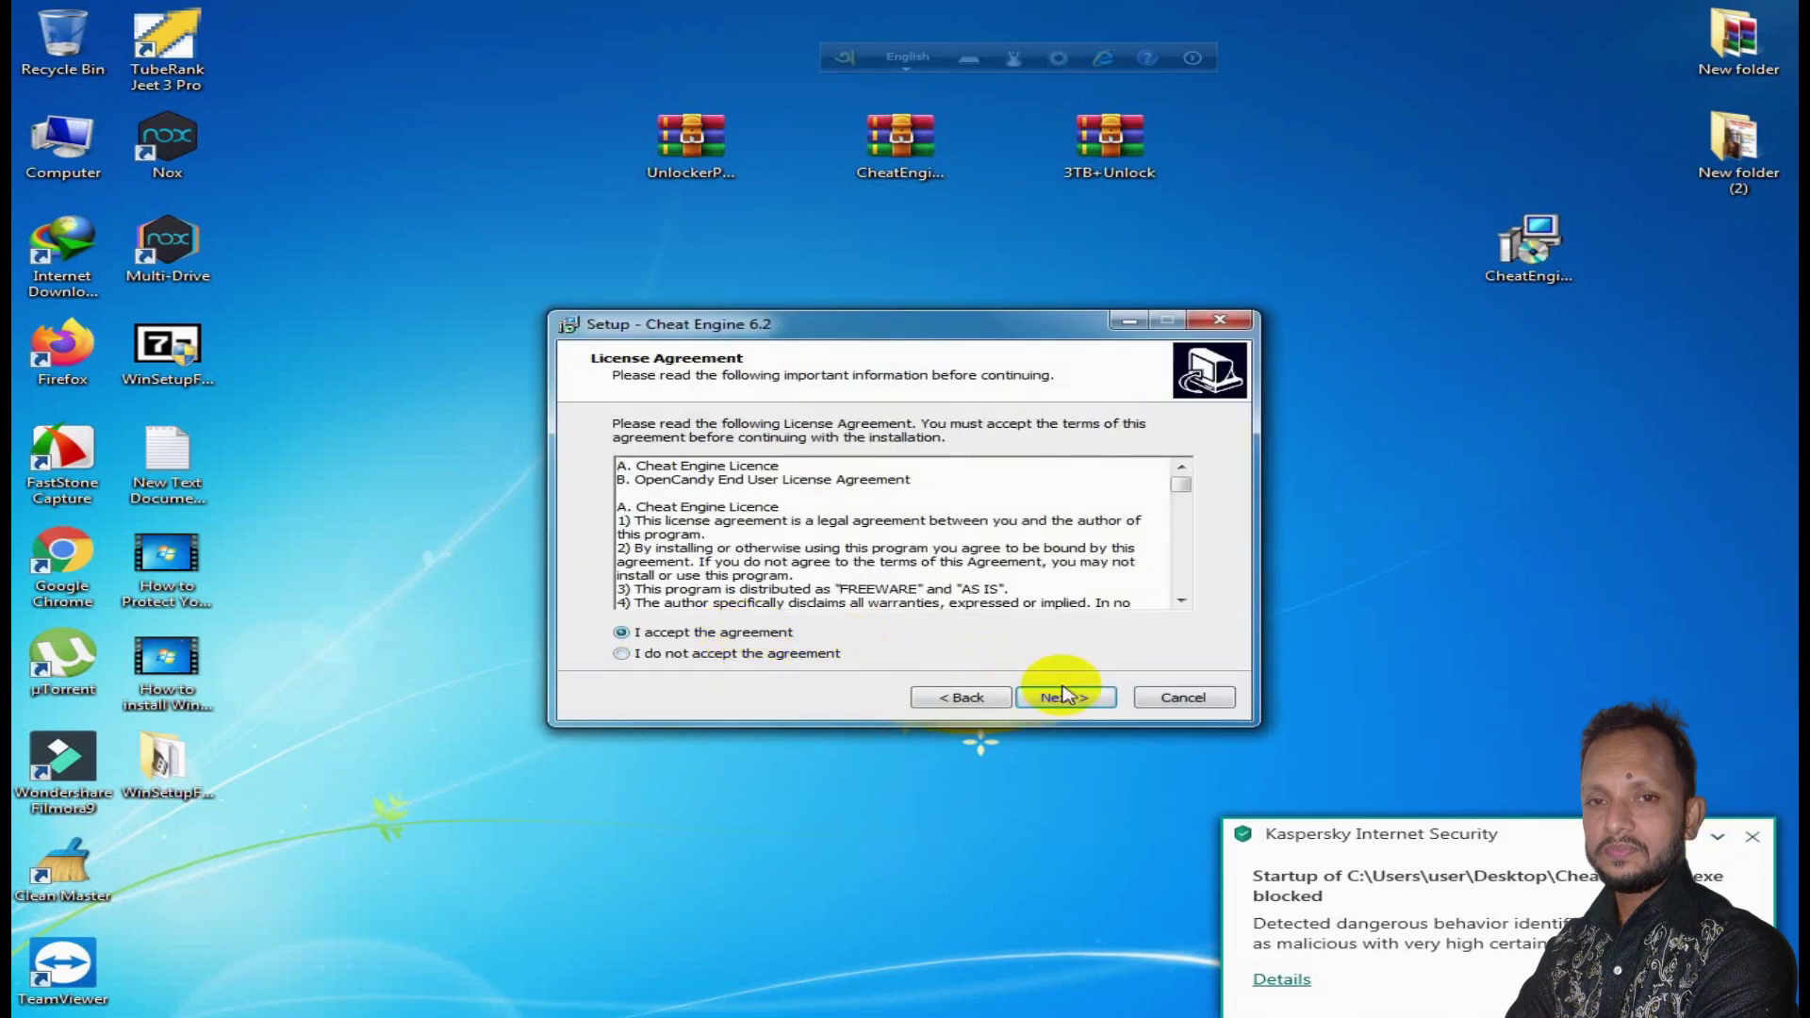
{"action": "left_click", "coordinate": [1063, 697]}
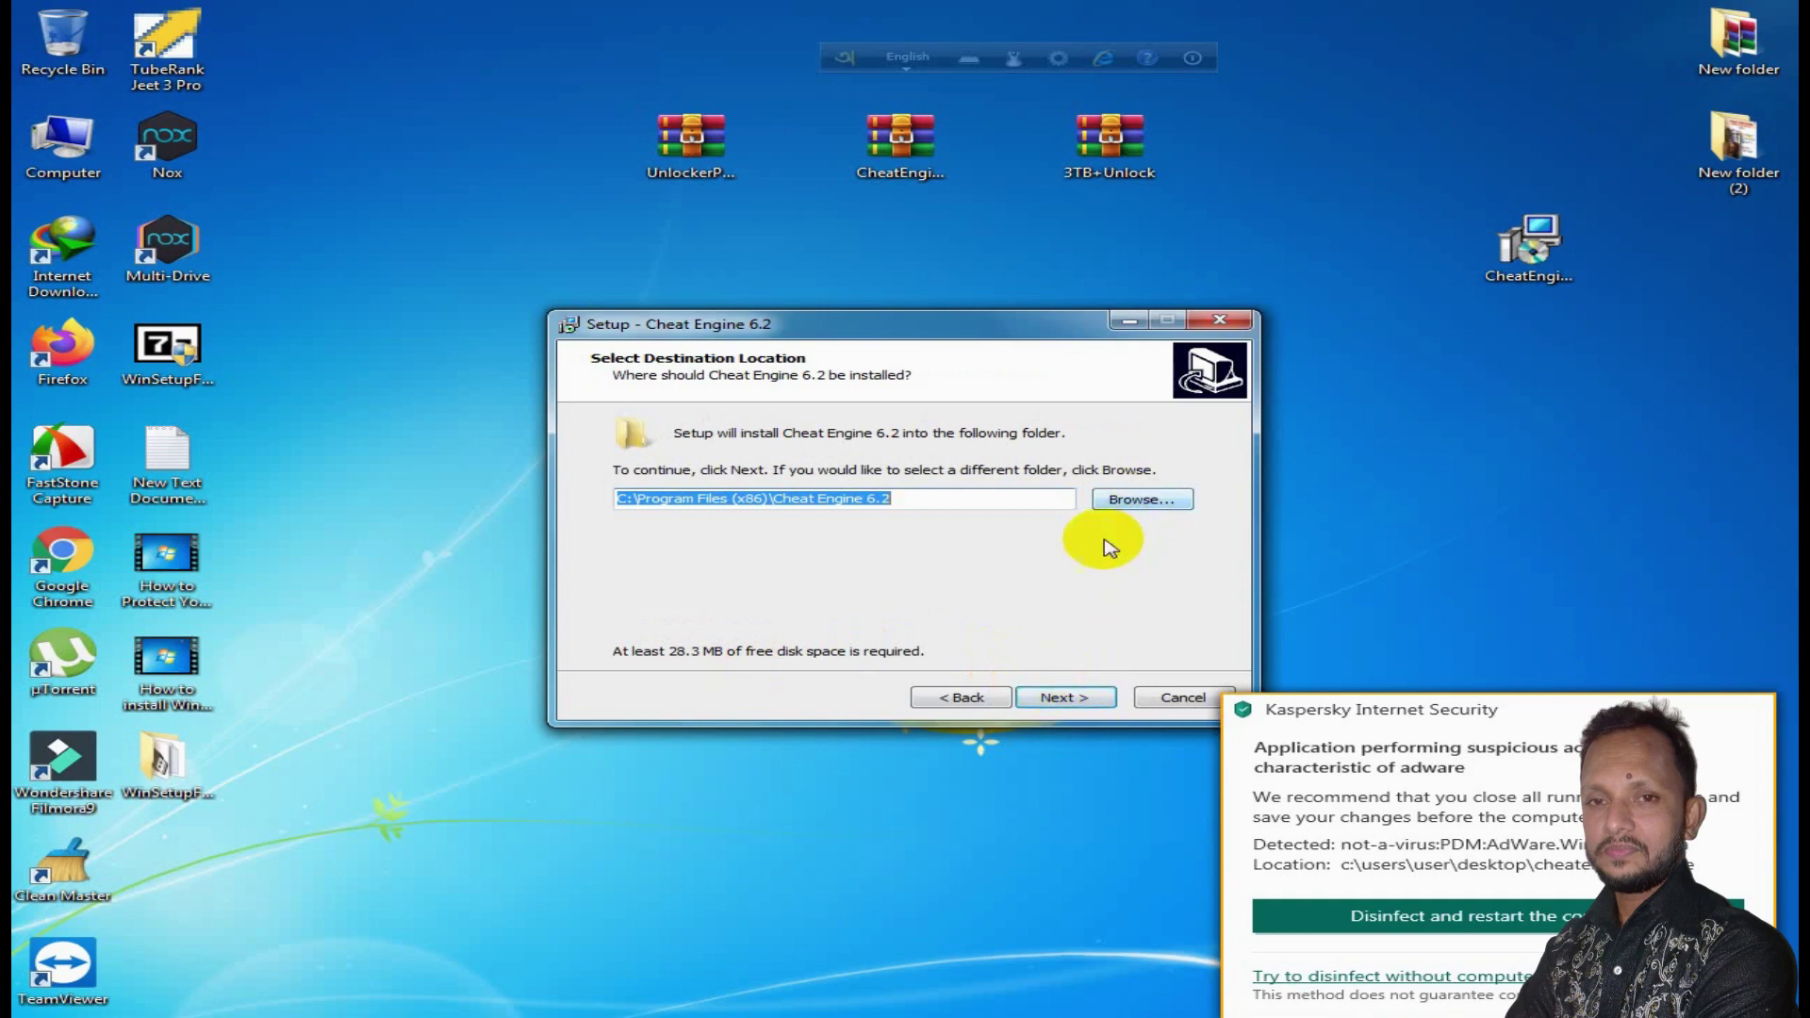
{"action": "left_click", "coordinate": [1075, 699]}
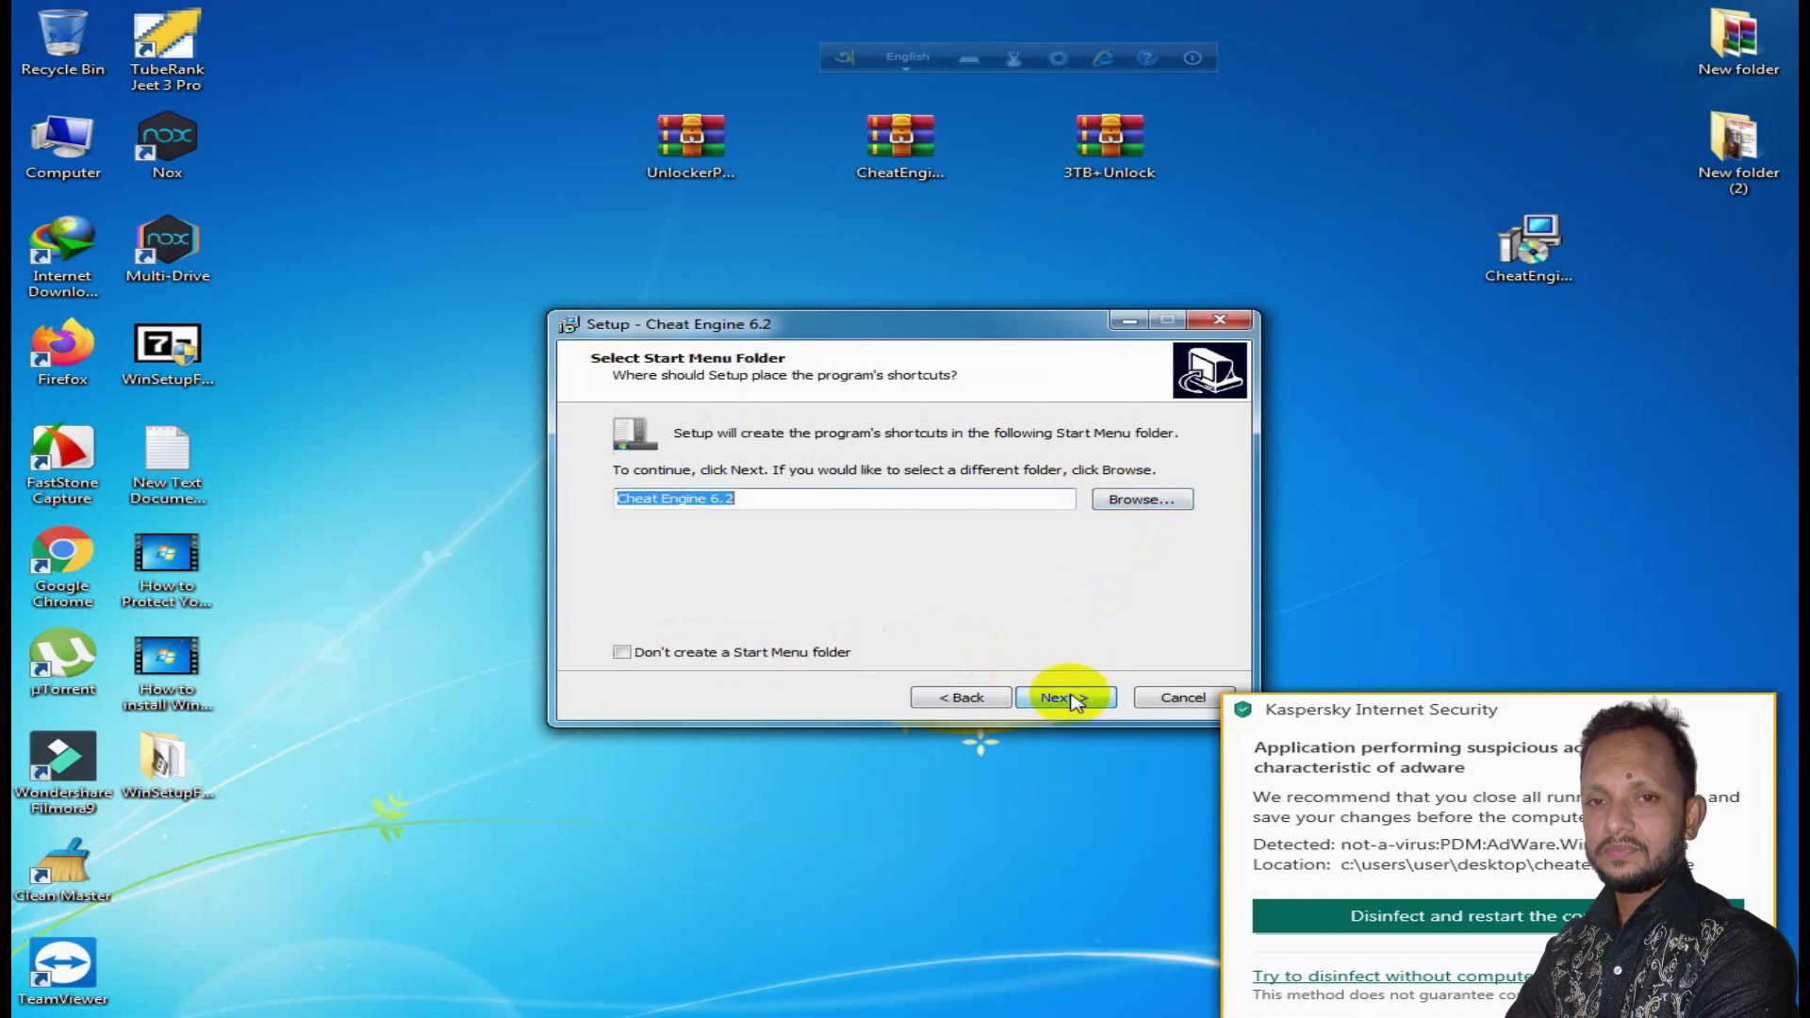
{"action": "left_click", "coordinate": [1075, 699]}
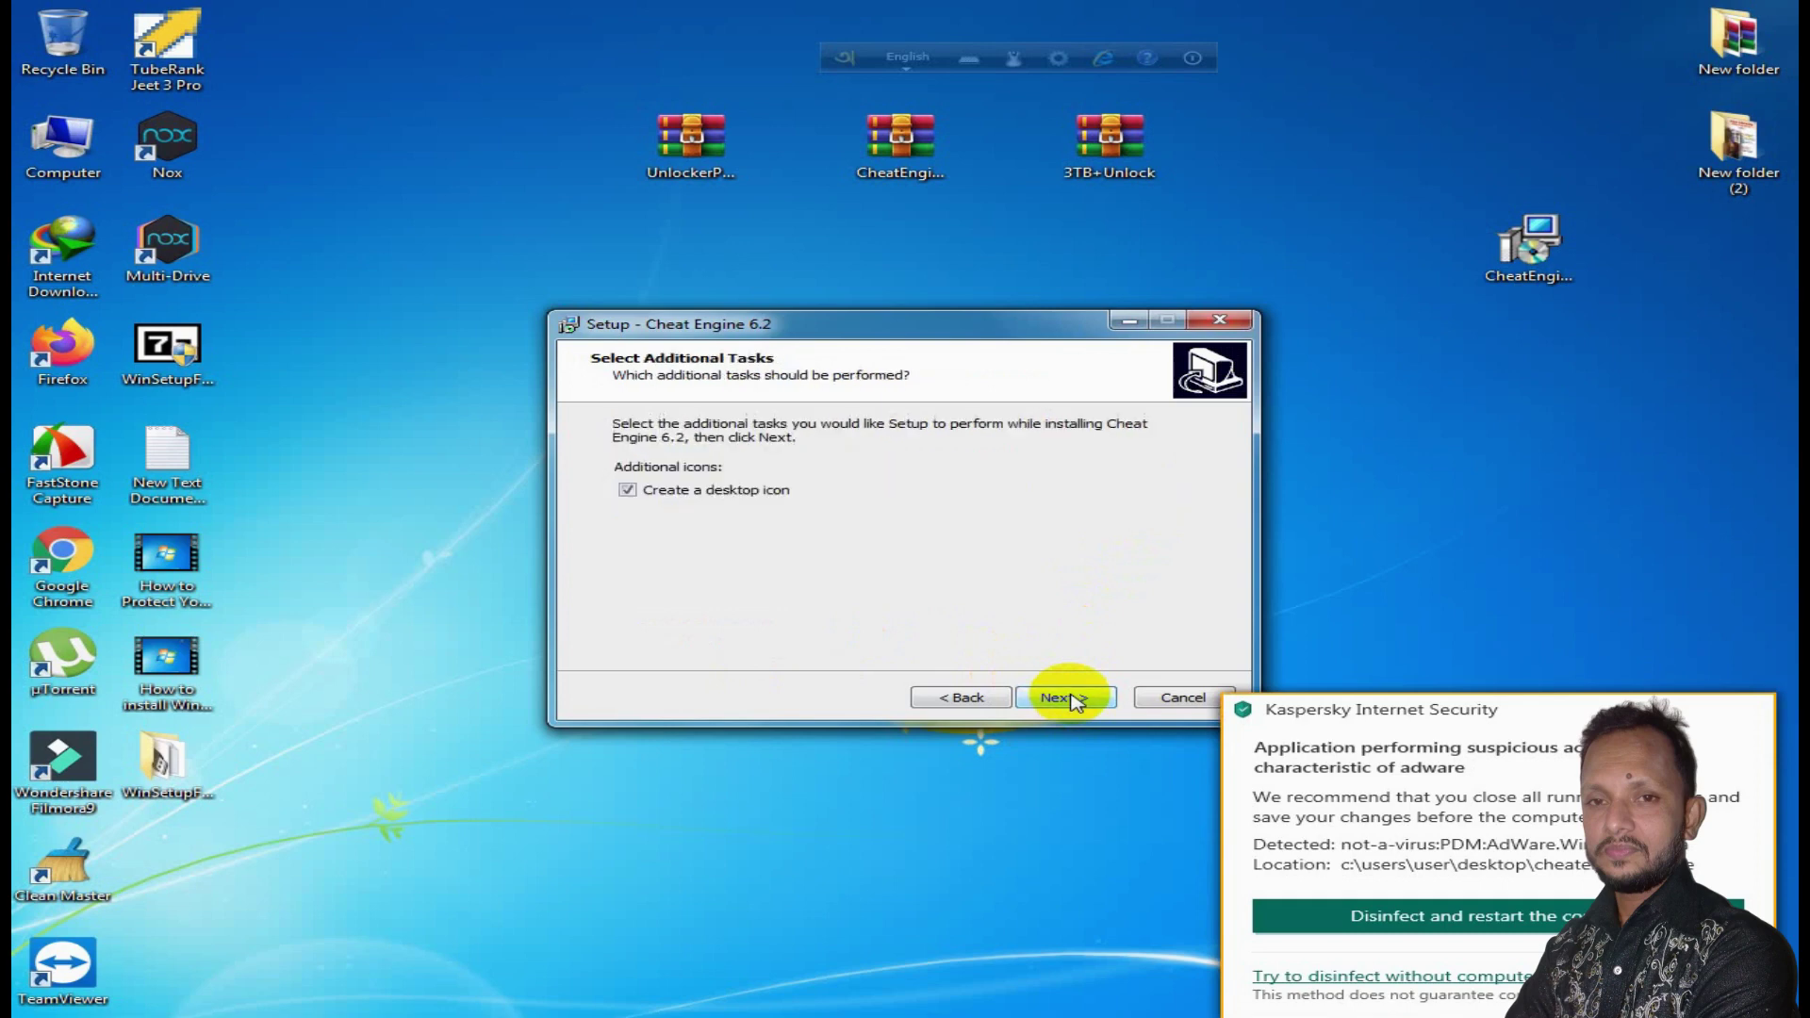
{"action": "left_click", "coordinate": [1075, 700]}
{"action": "left_click", "coordinate": [1073, 700]}
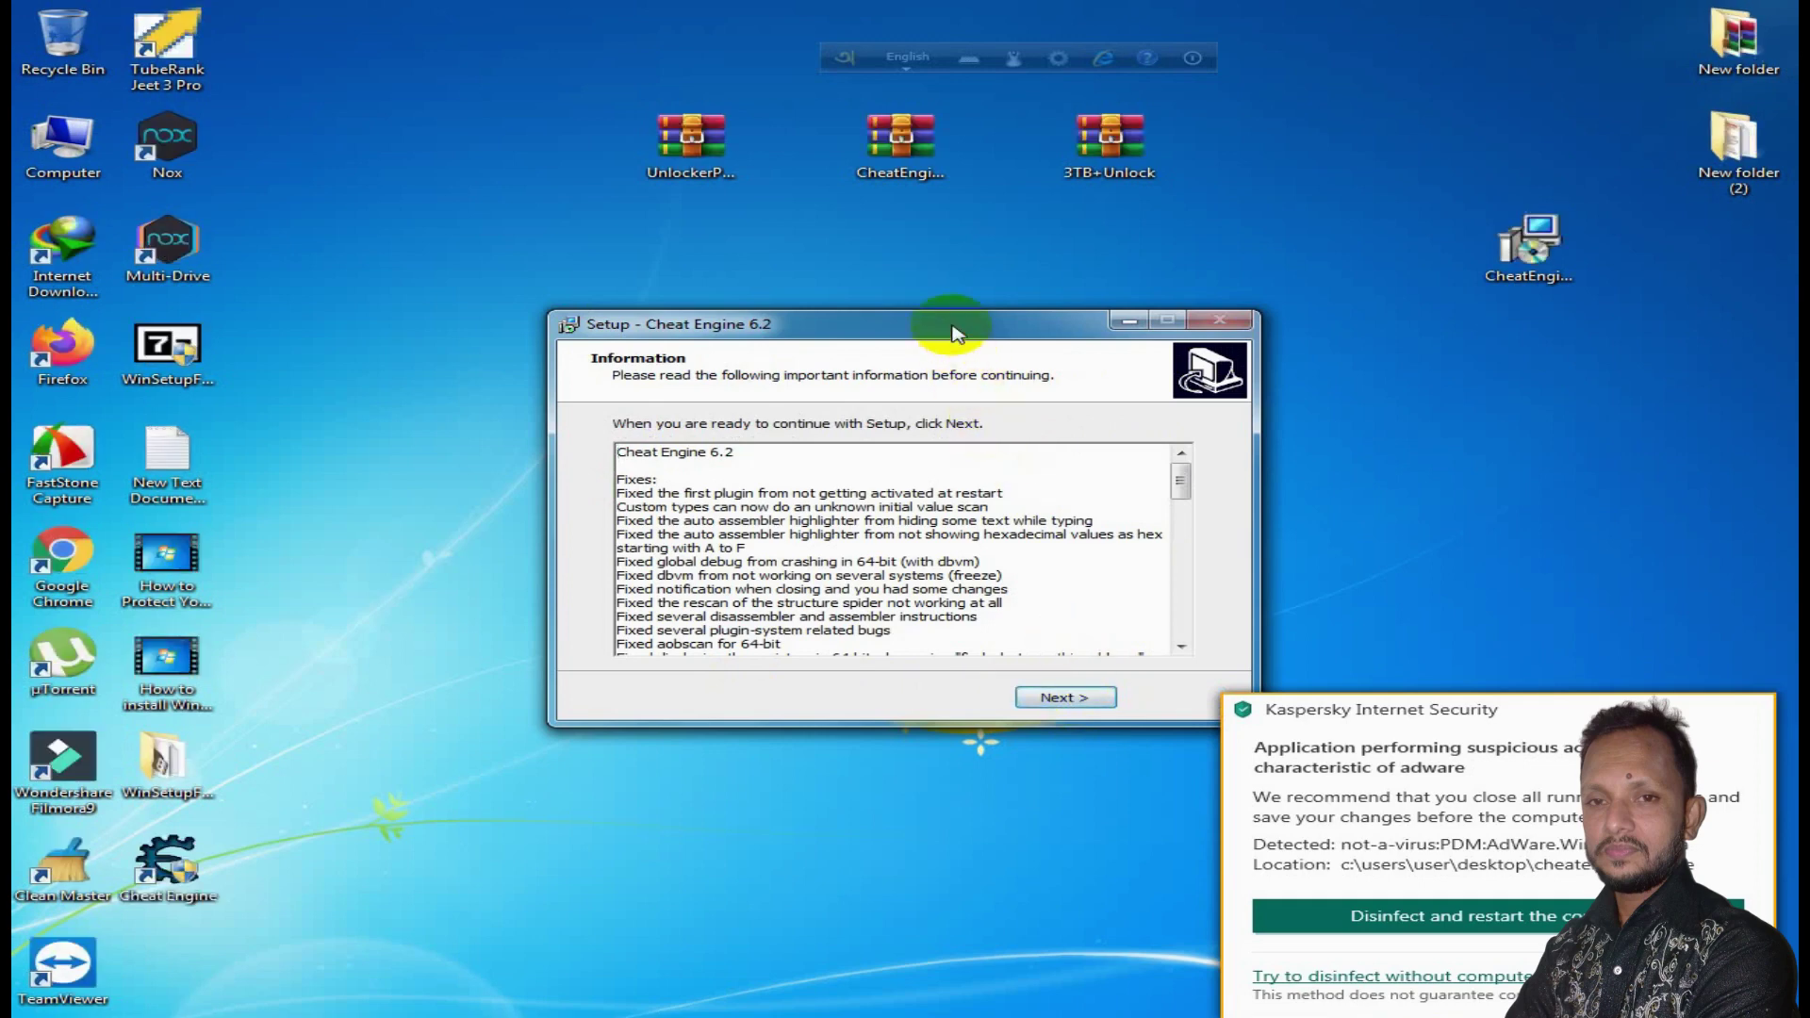
Step: Finish the setup with Launch Cheat Engine 6.2 enabled and accept the offer to try the tutorial
{"action": "left_click_drag", "start_coordinate": [950, 323], "coordinate": [806, 270]}
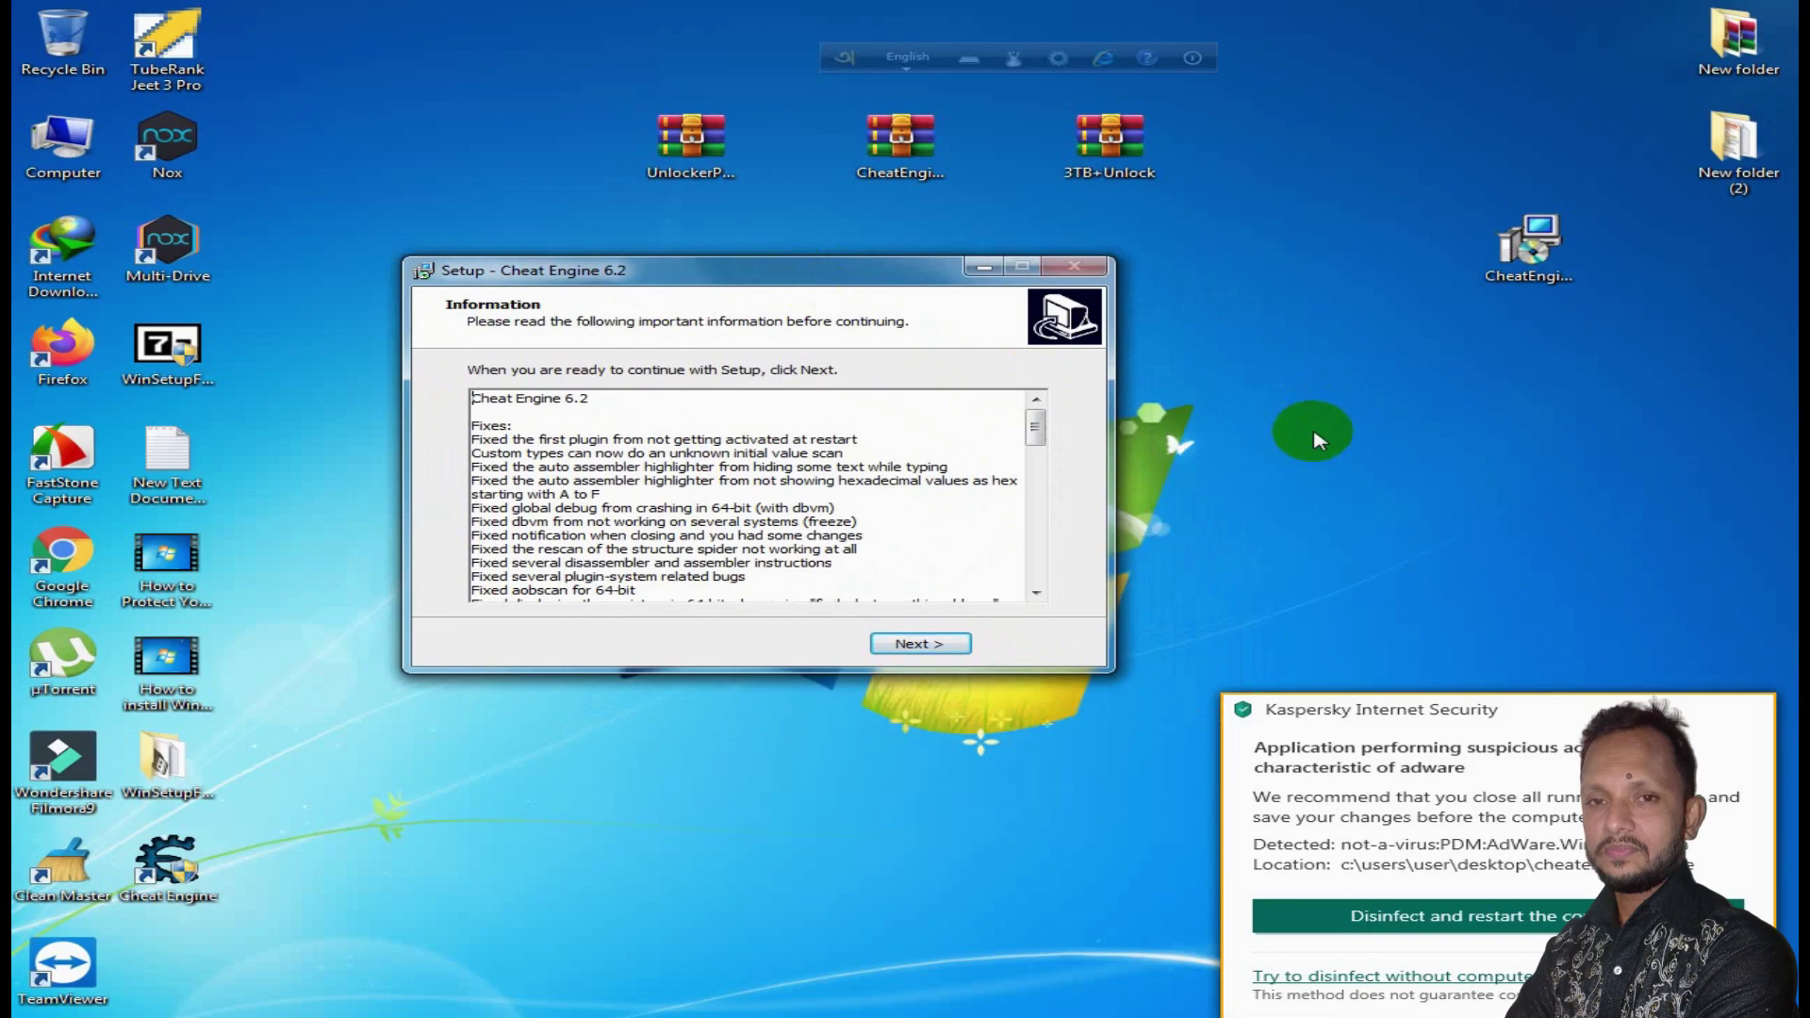
{"action": "left_click", "coordinate": [920, 643]}
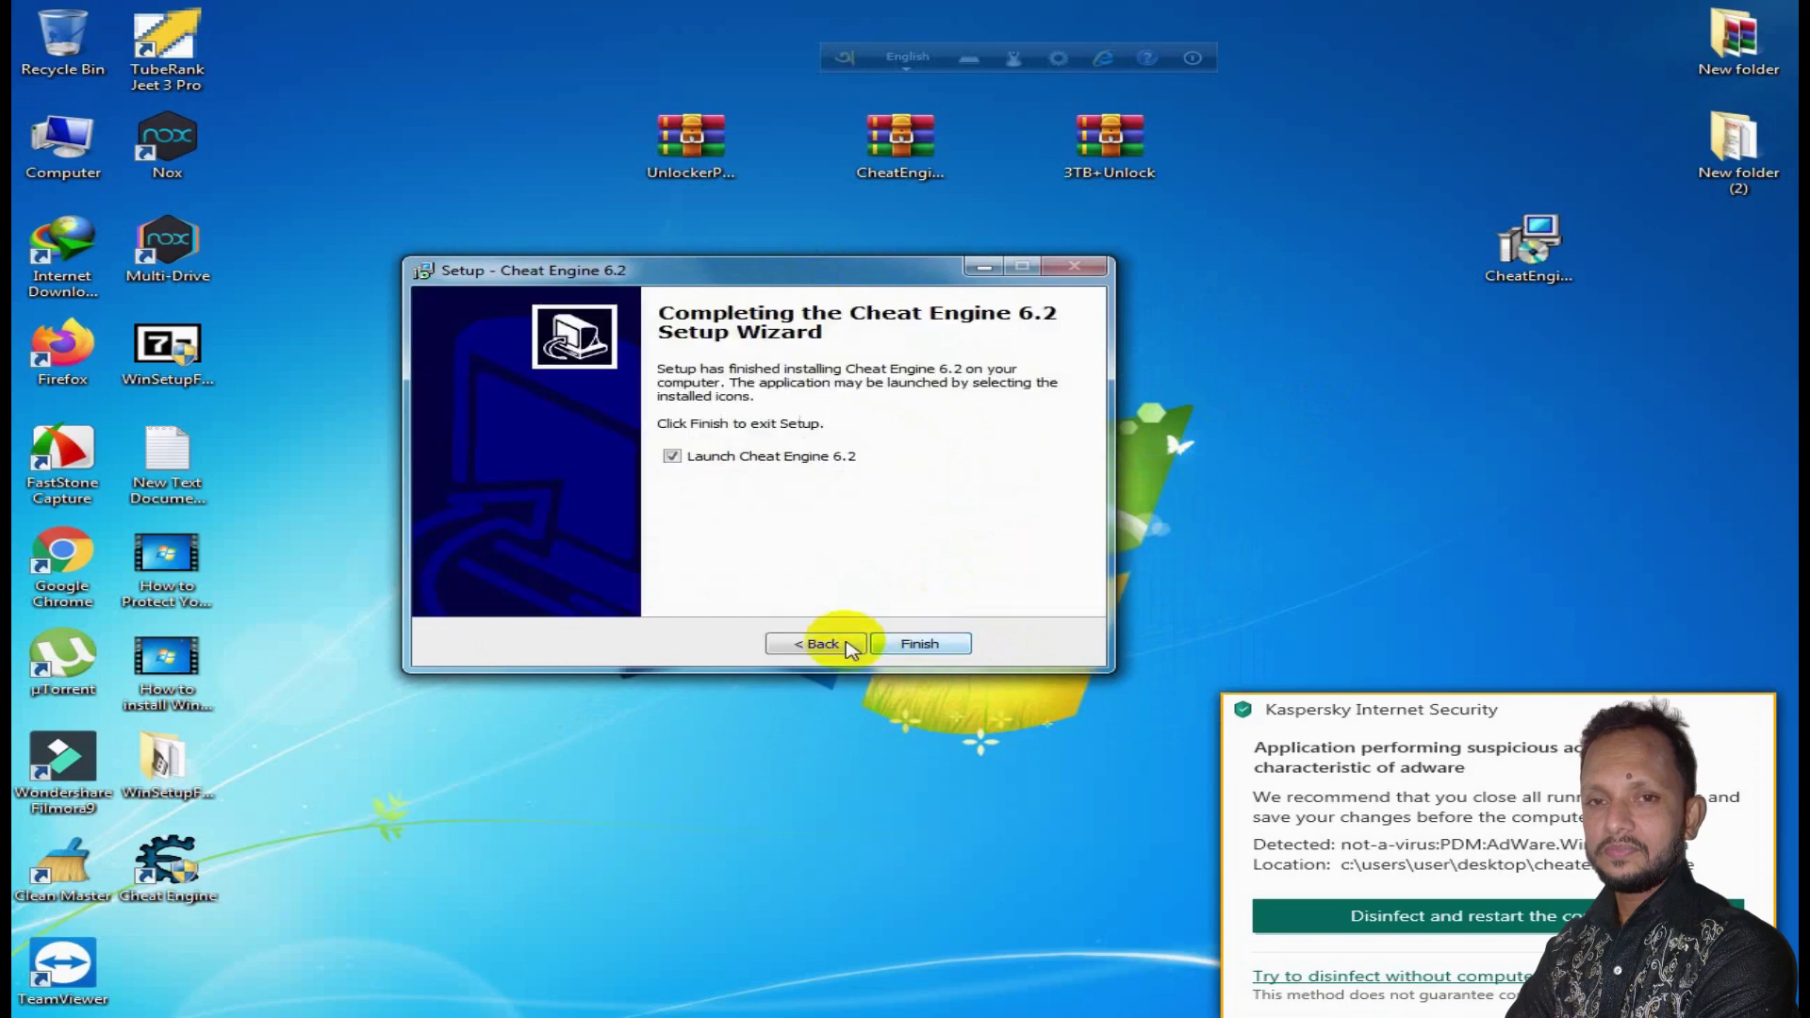
{"action": "left_click", "coordinate": [932, 645]}
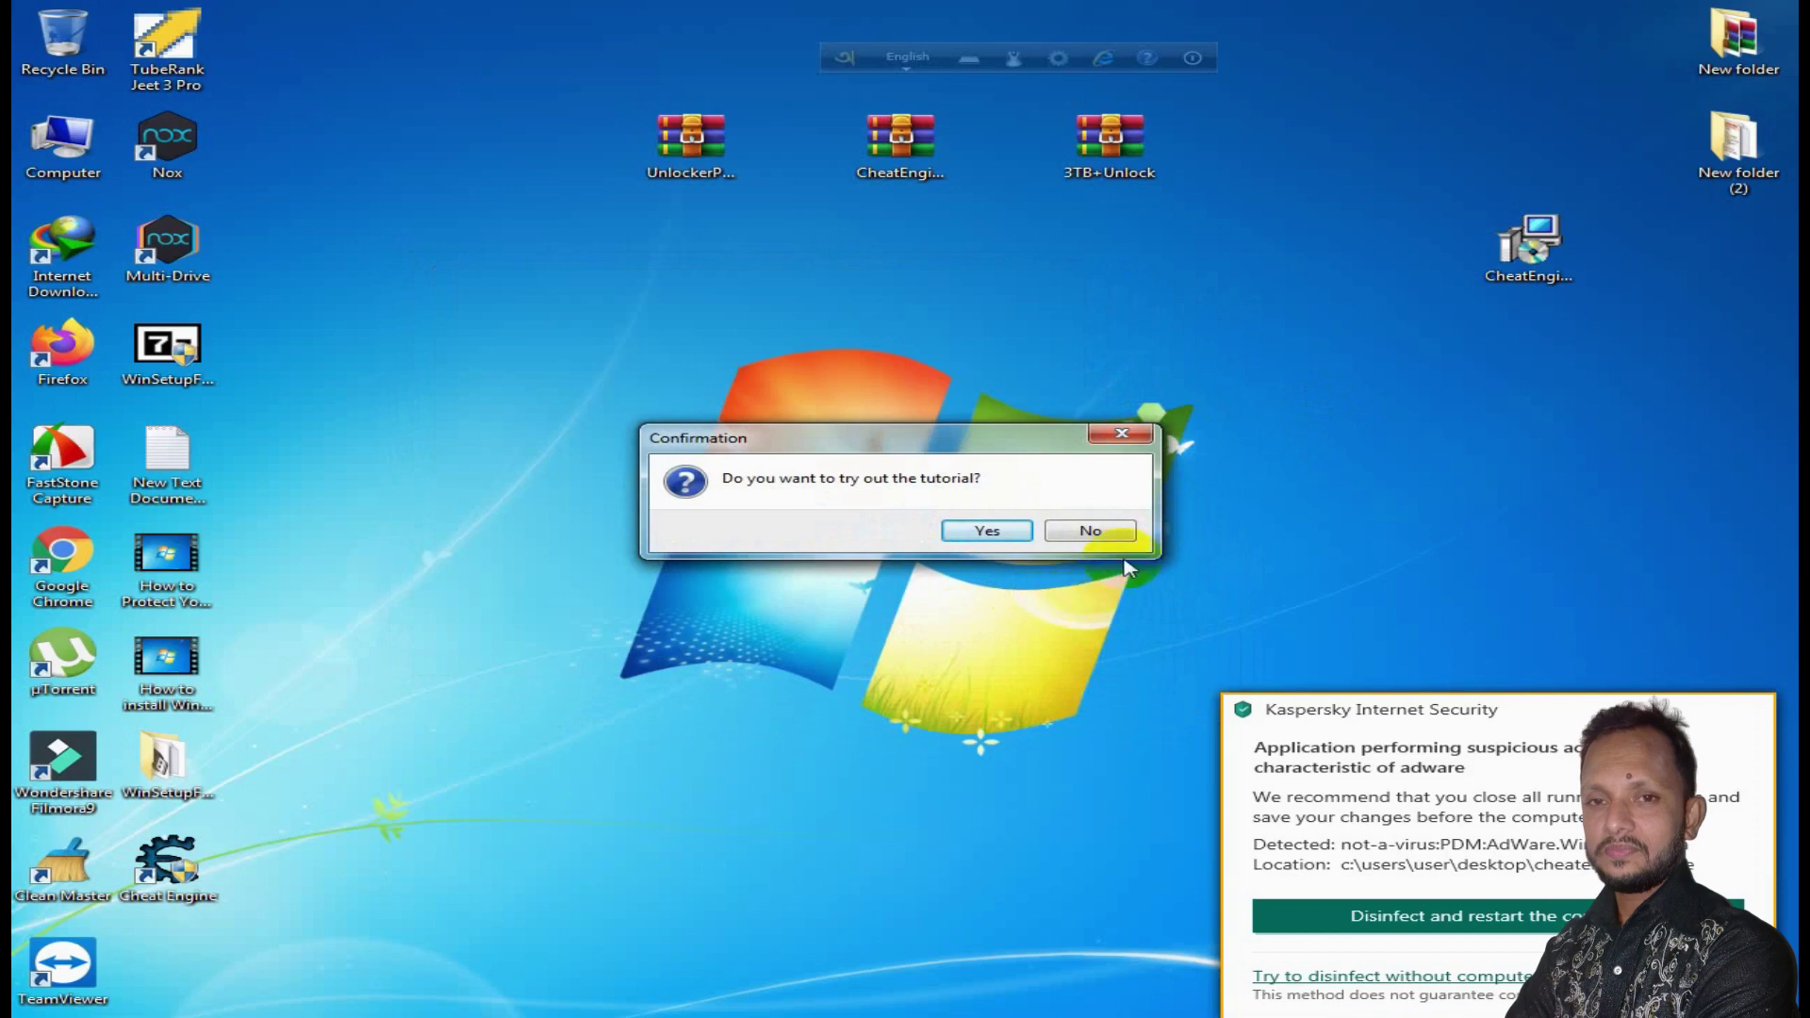
{"action": "left_click", "coordinate": [987, 533]}
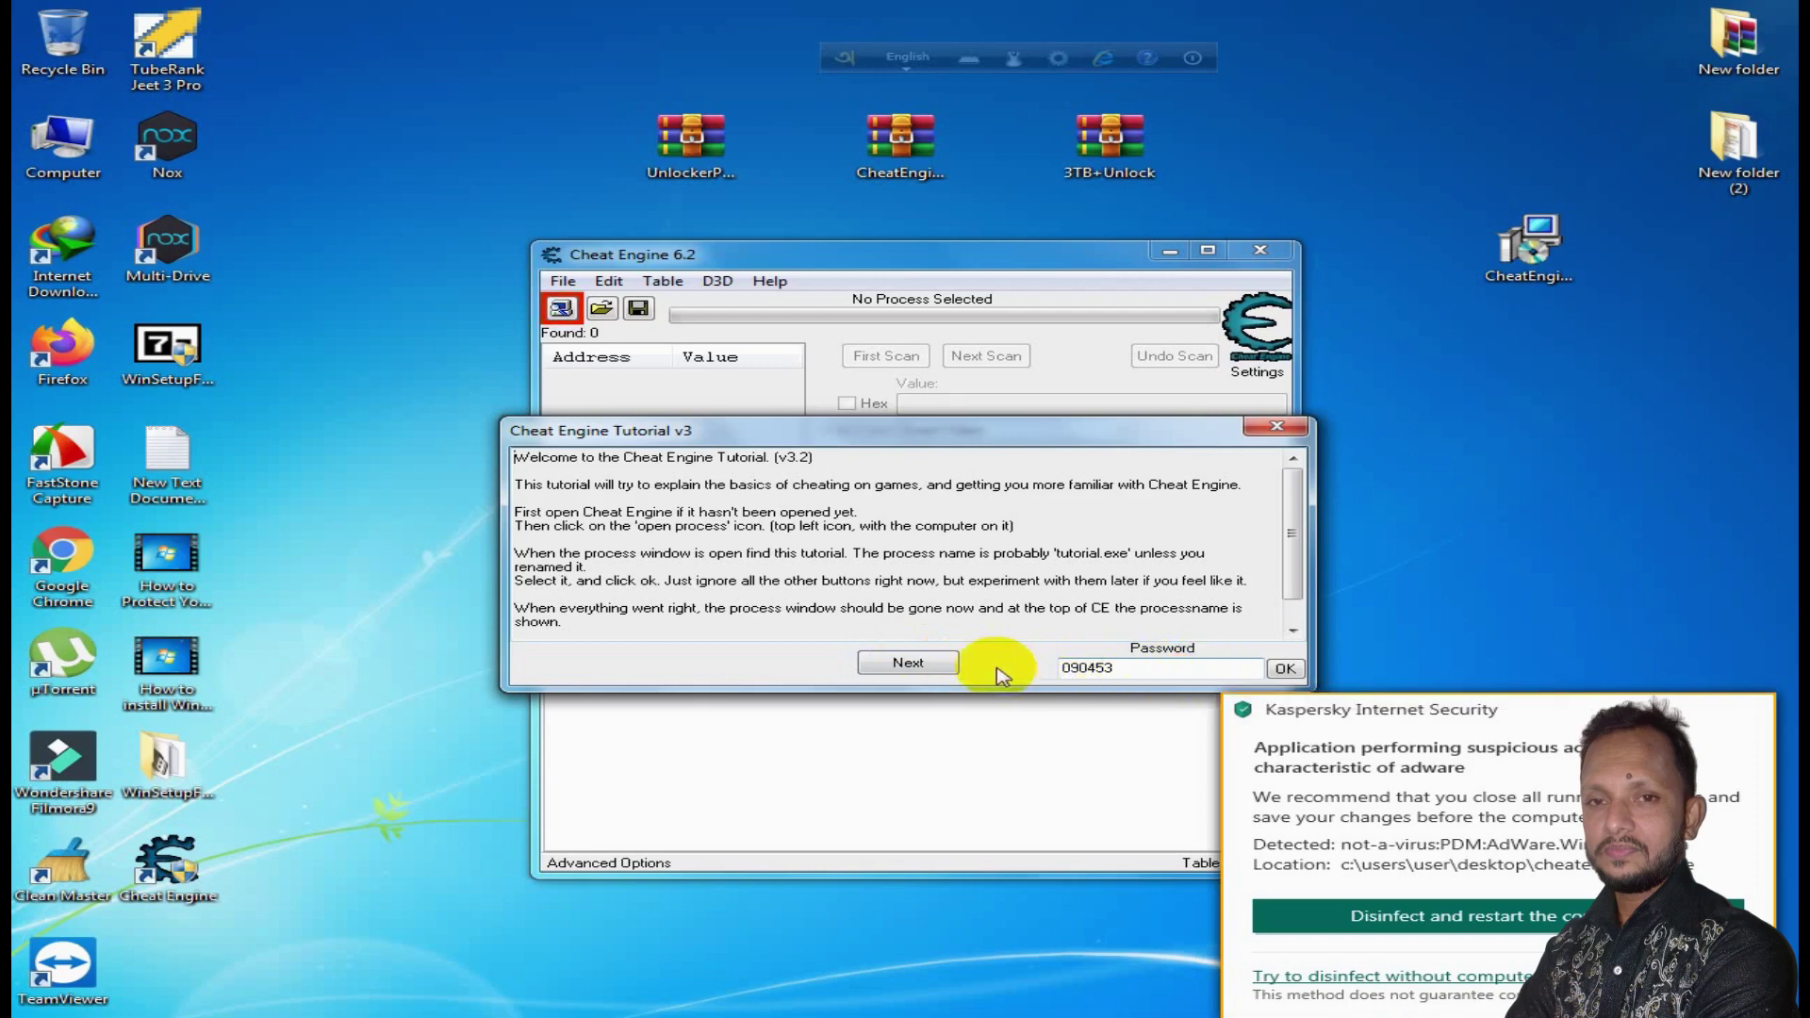
Step: Advance past the Cheat Engine tutorial's welcome page and skip steps 2 through 5
{"action": "left_click", "coordinate": [933, 668]}
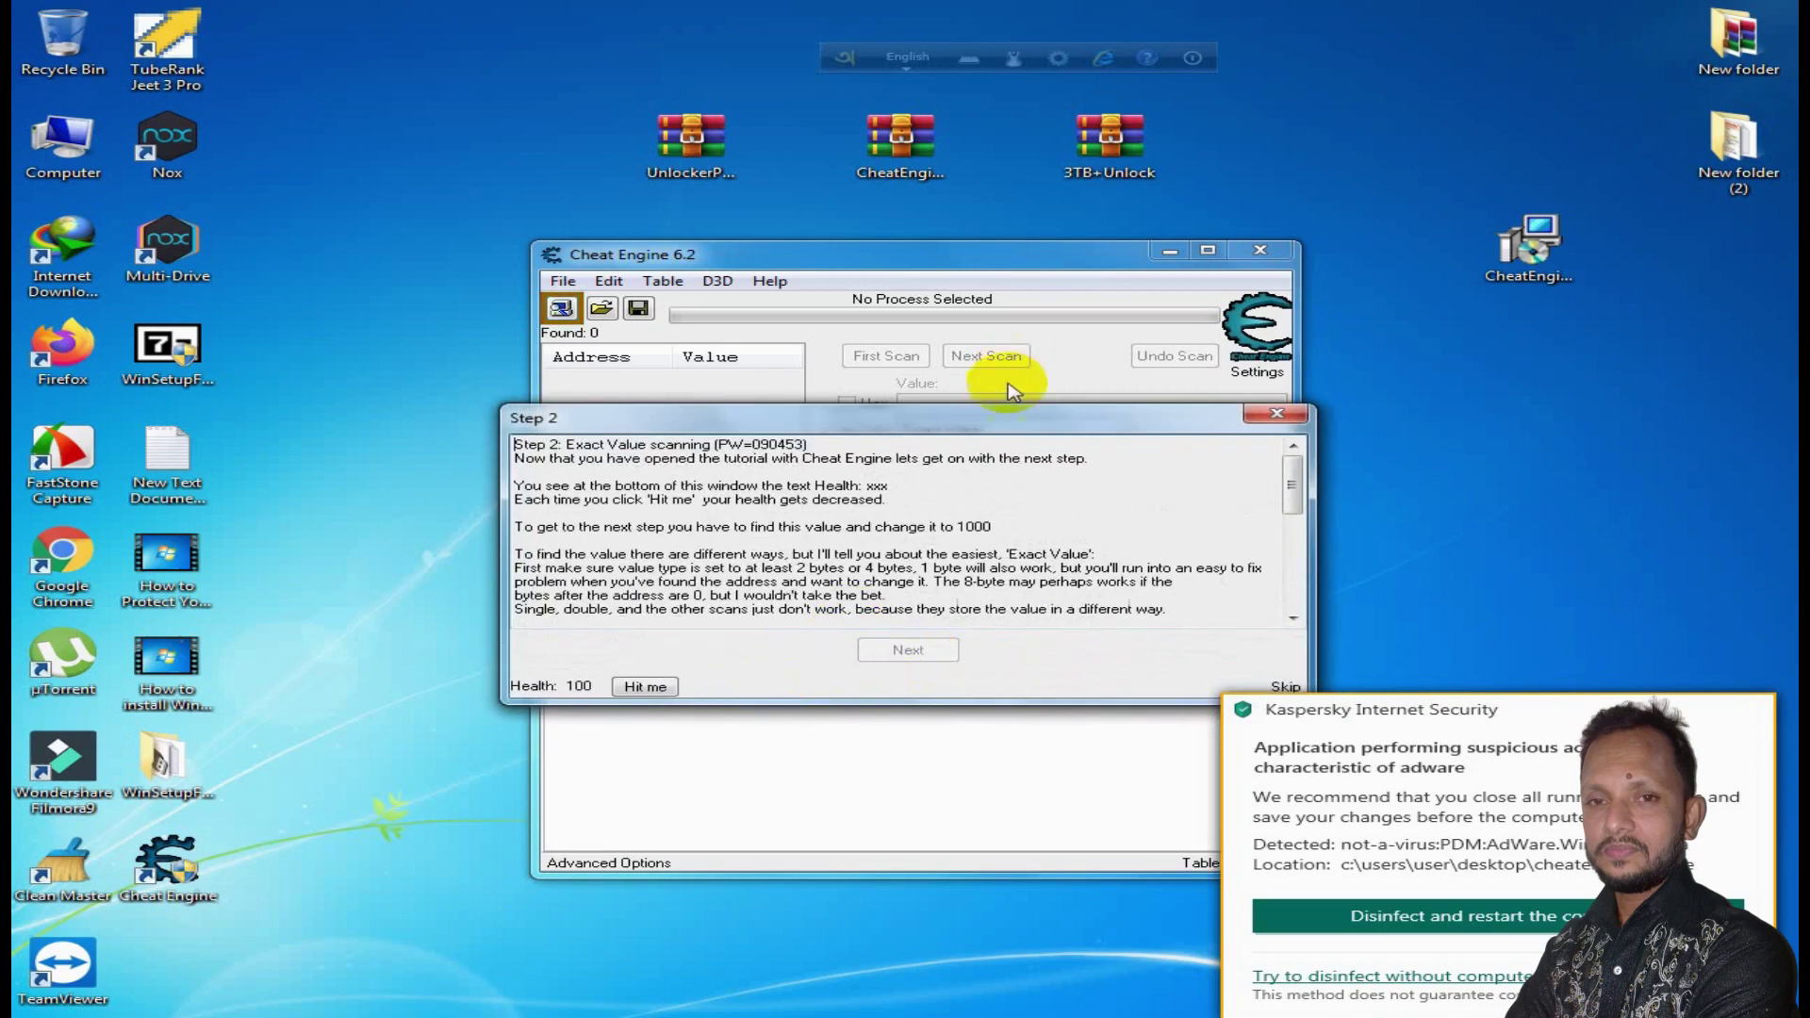
{"action": "left_click_drag", "start_coordinate": [978, 416], "coordinate": [978, 301]}
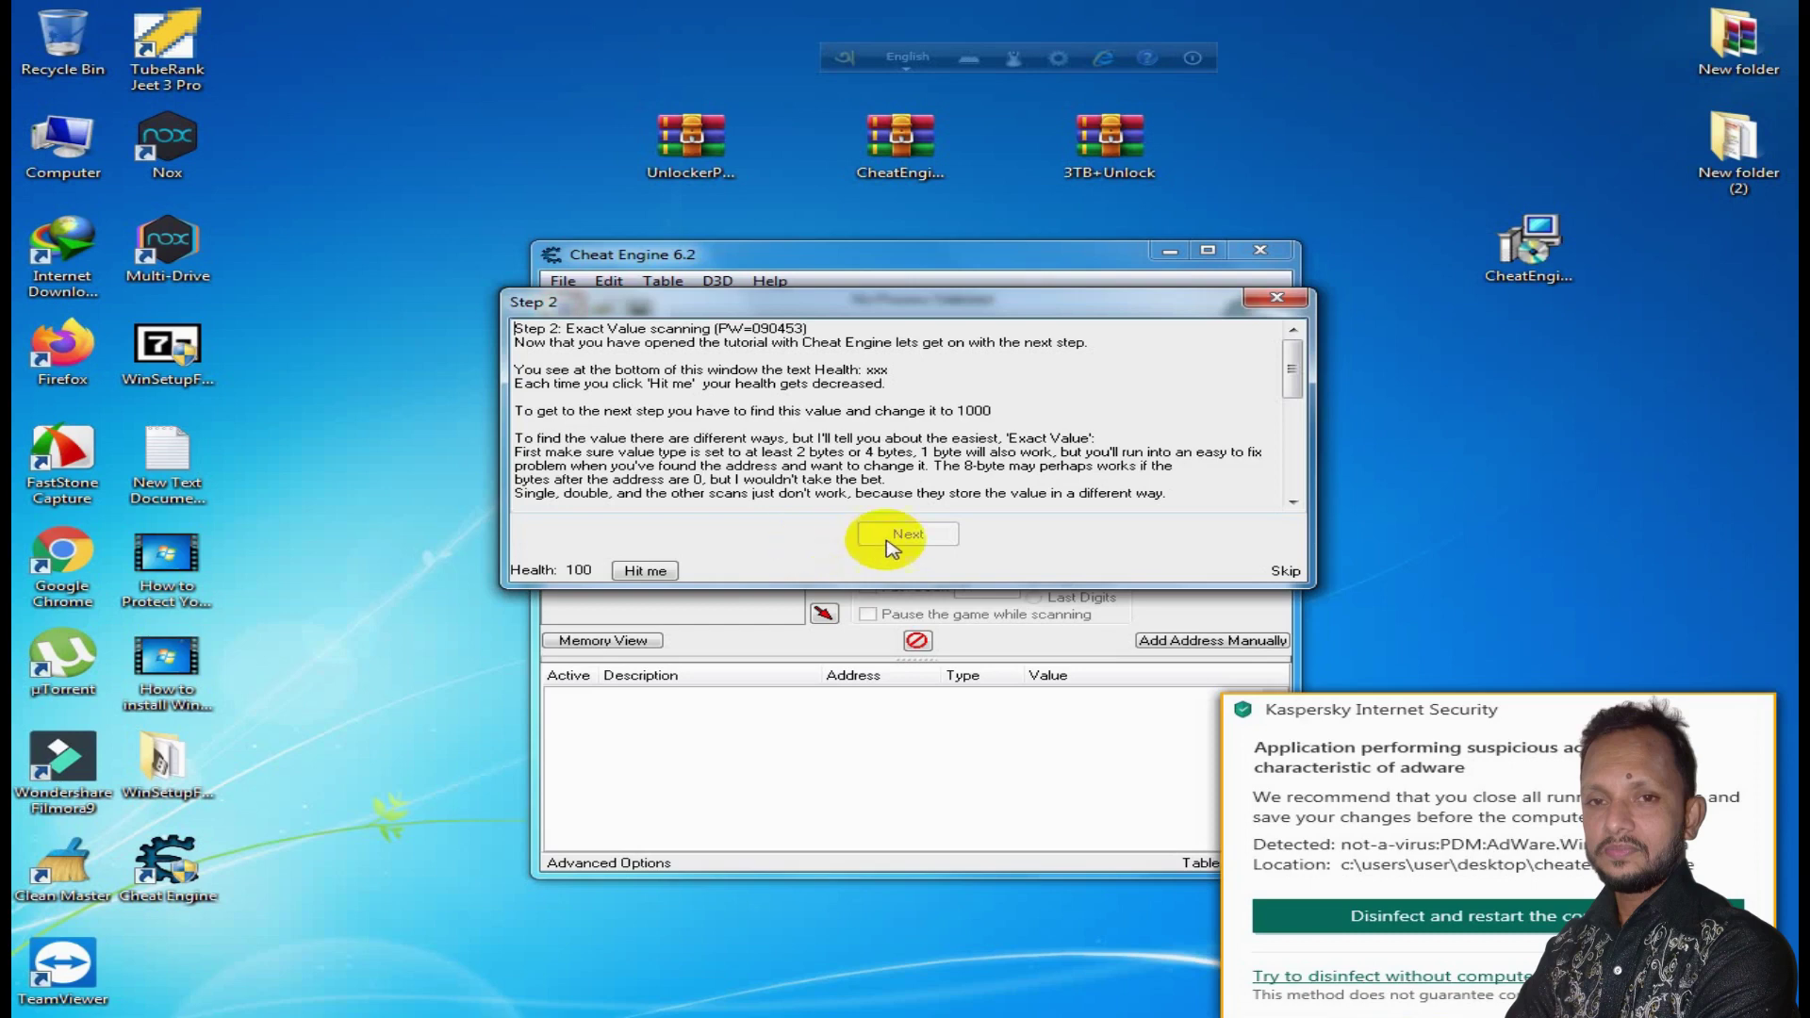
{"action": "left_click", "coordinate": [1284, 571]}
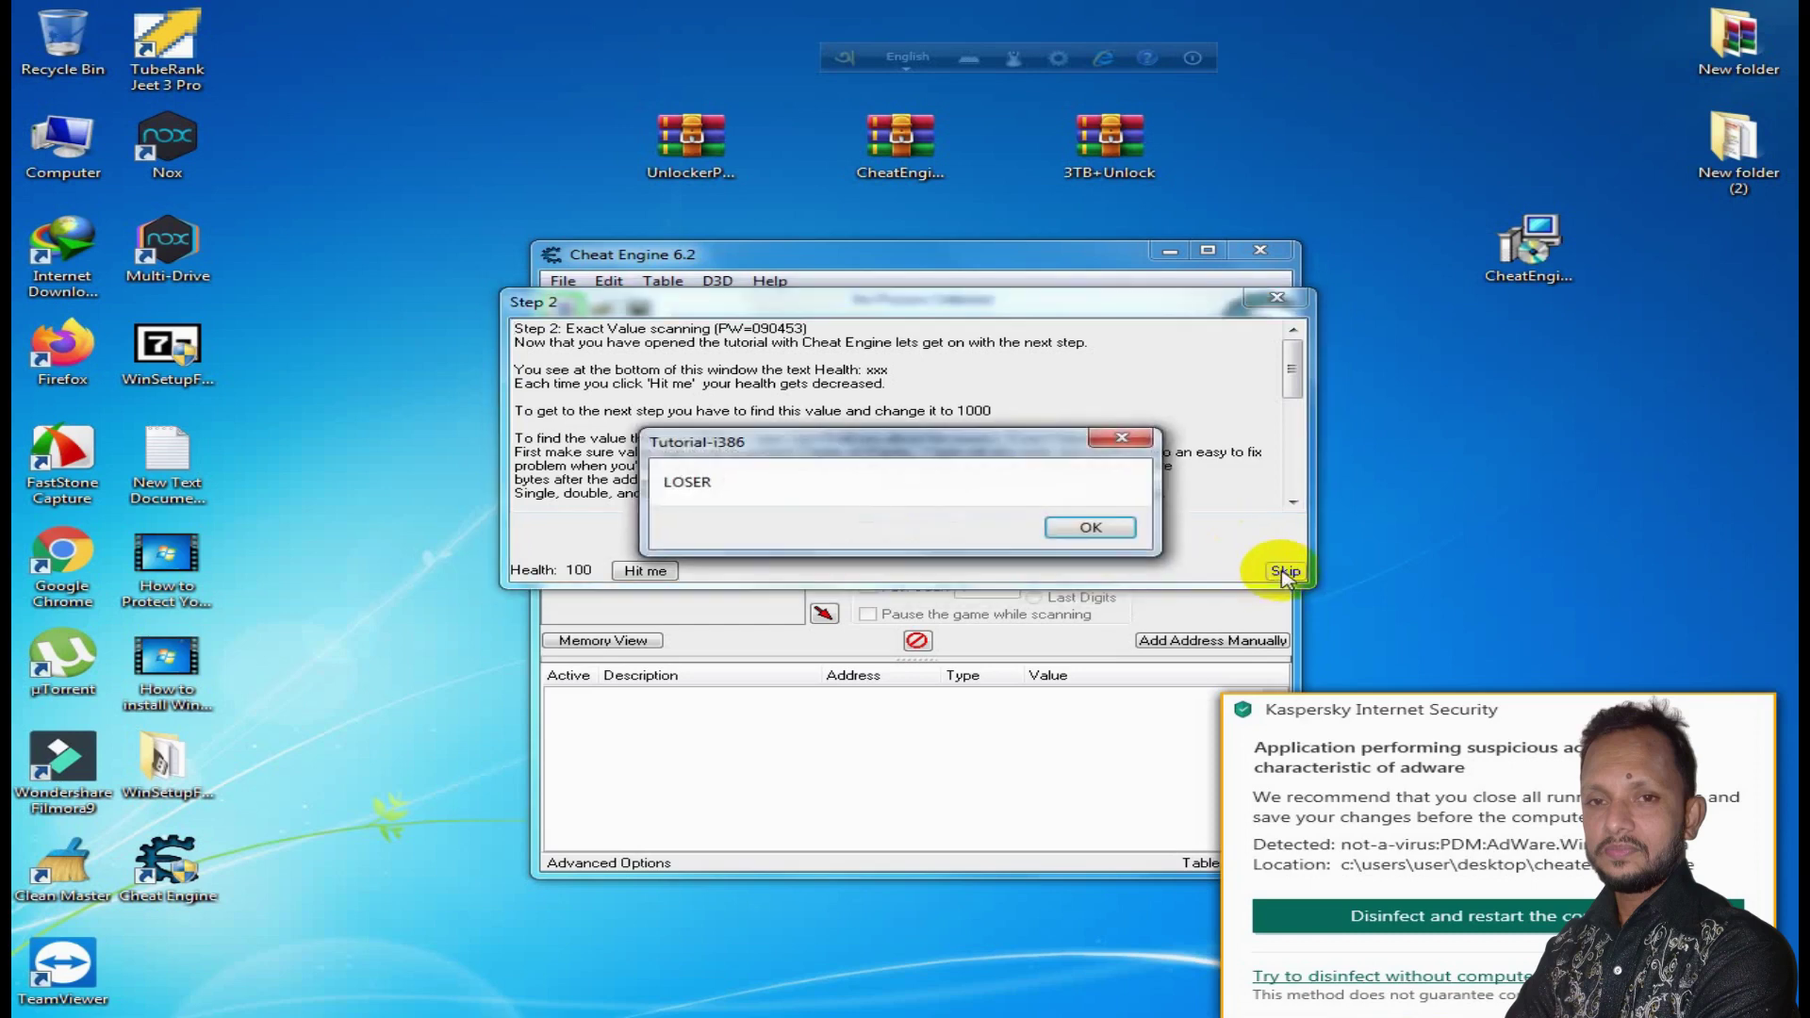
{"action": "left_click", "coordinate": [1094, 530]}
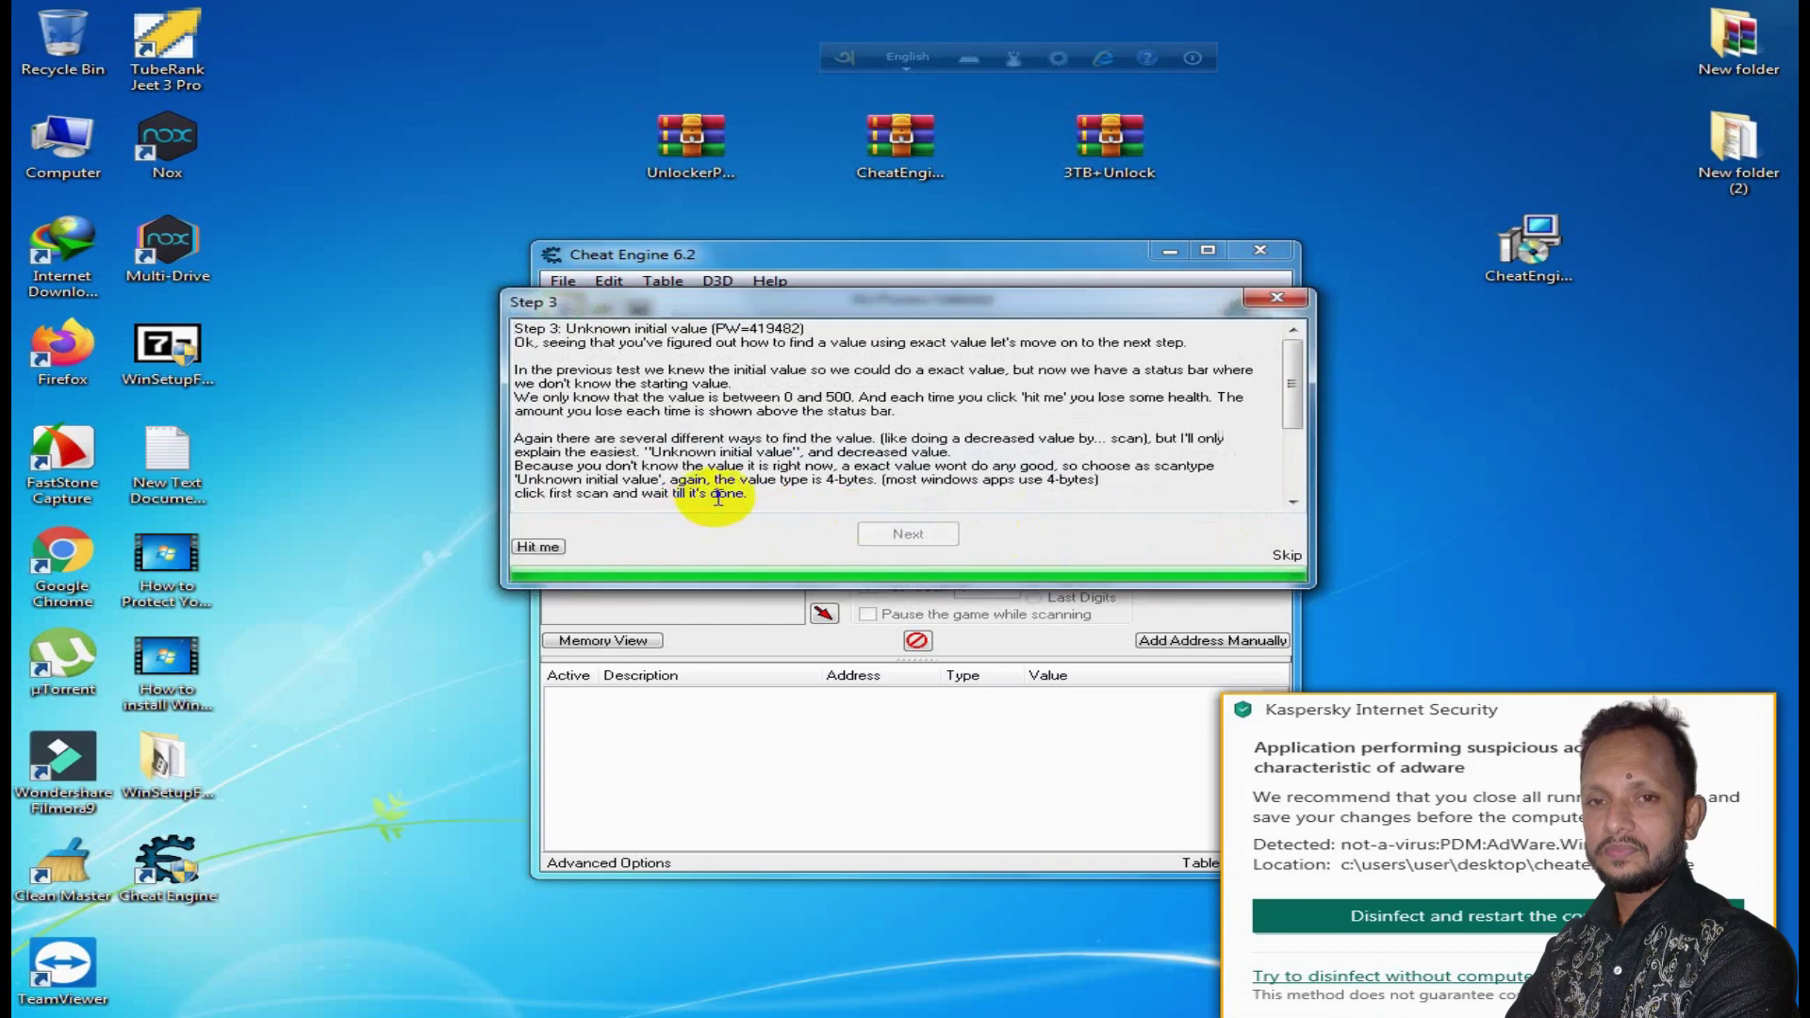
{"action": "left_click", "coordinate": [1285, 556]}
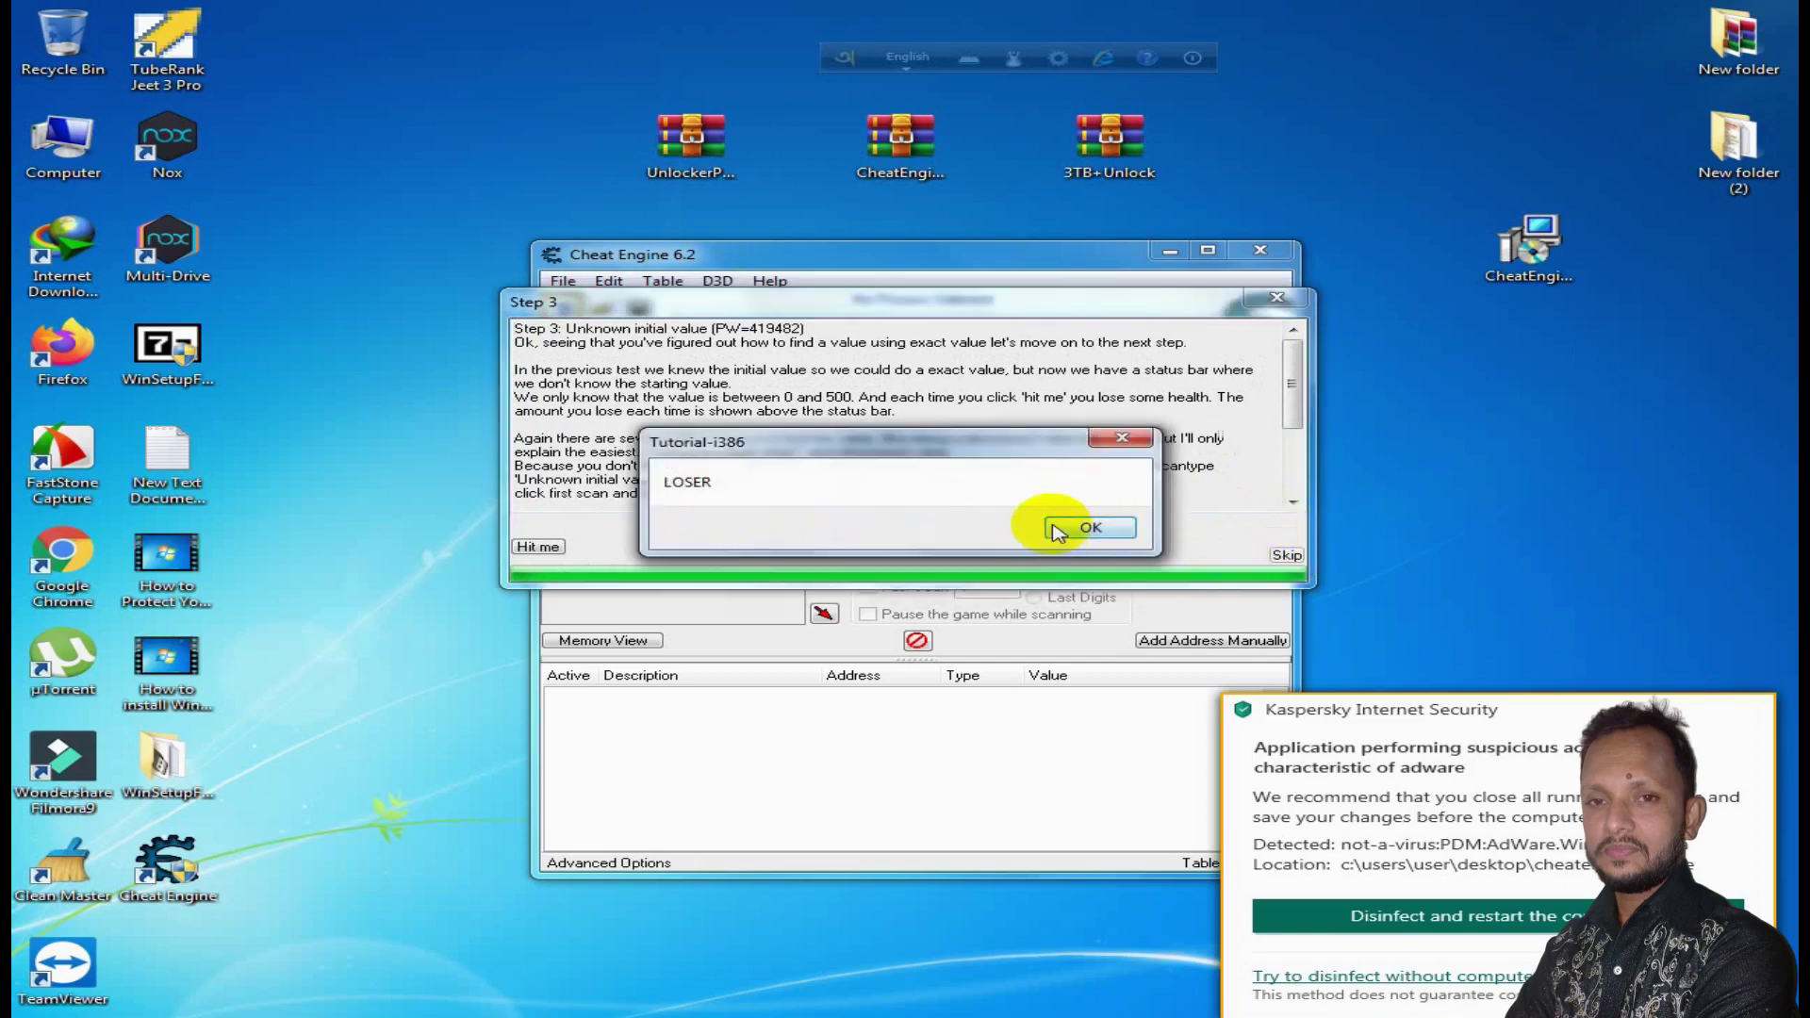
{"action": "left_click", "coordinate": [1085, 528]}
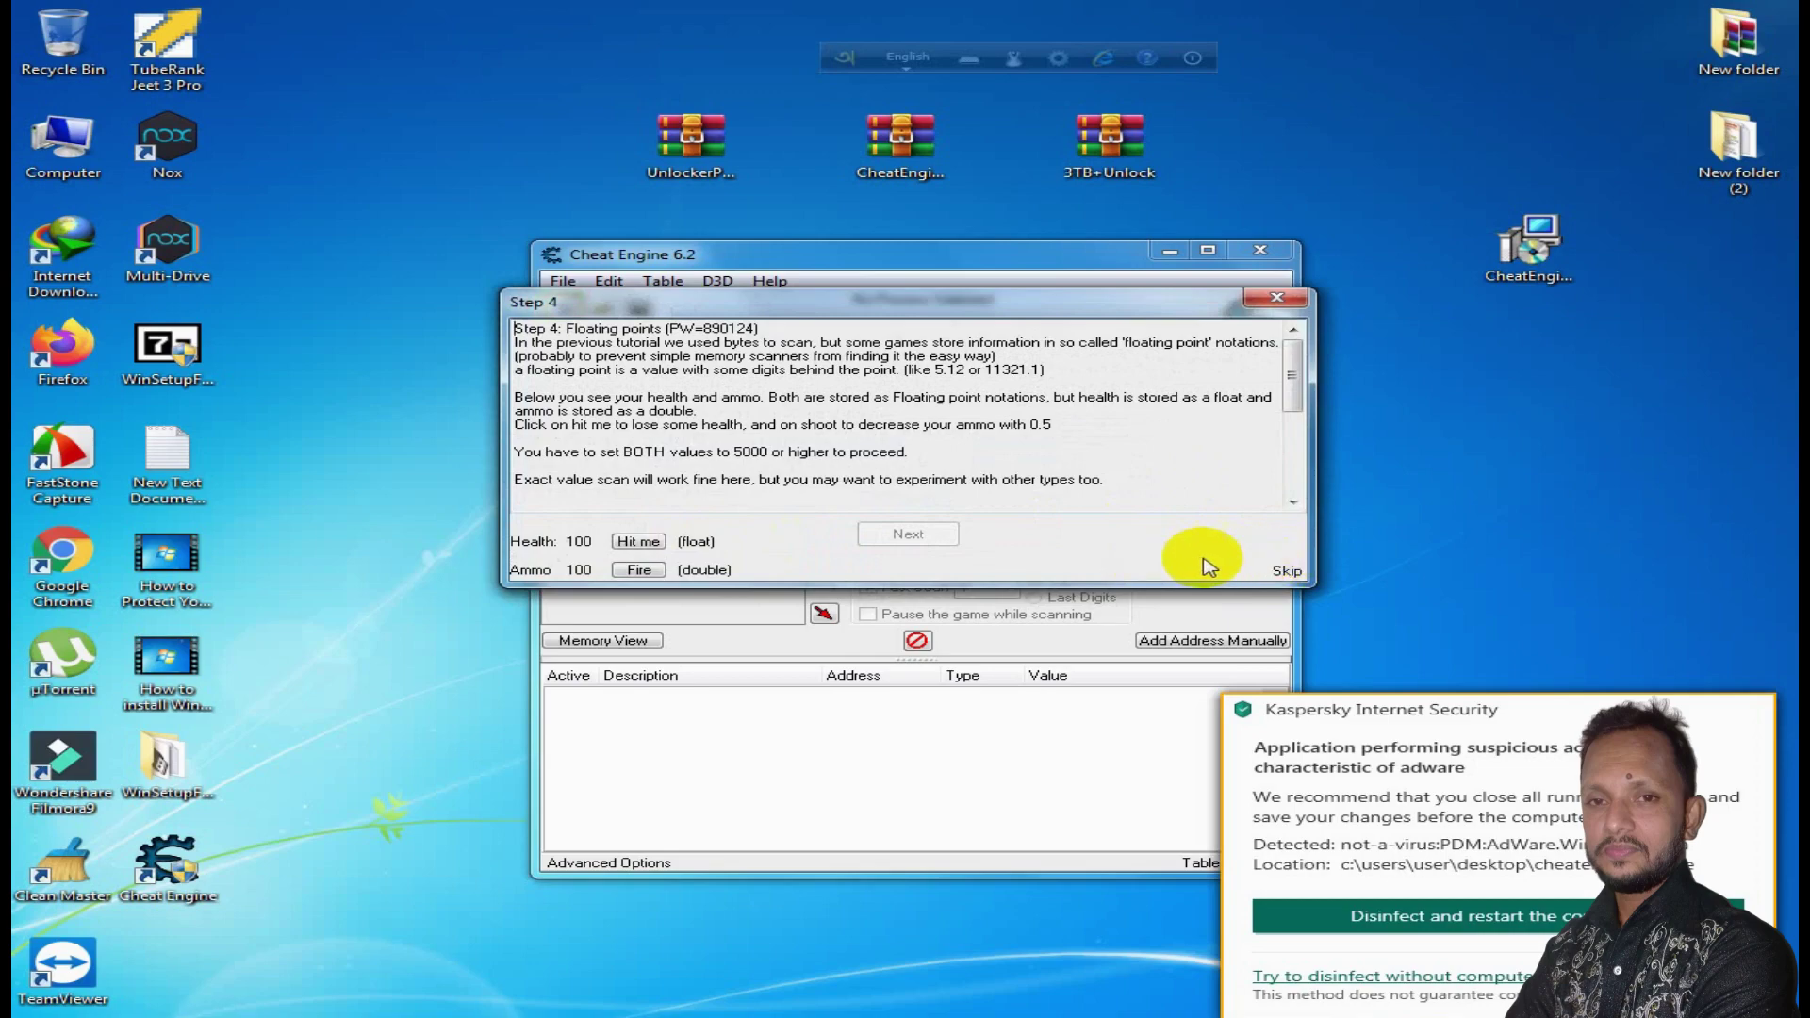
{"action": "left_click", "coordinate": [1283, 572]}
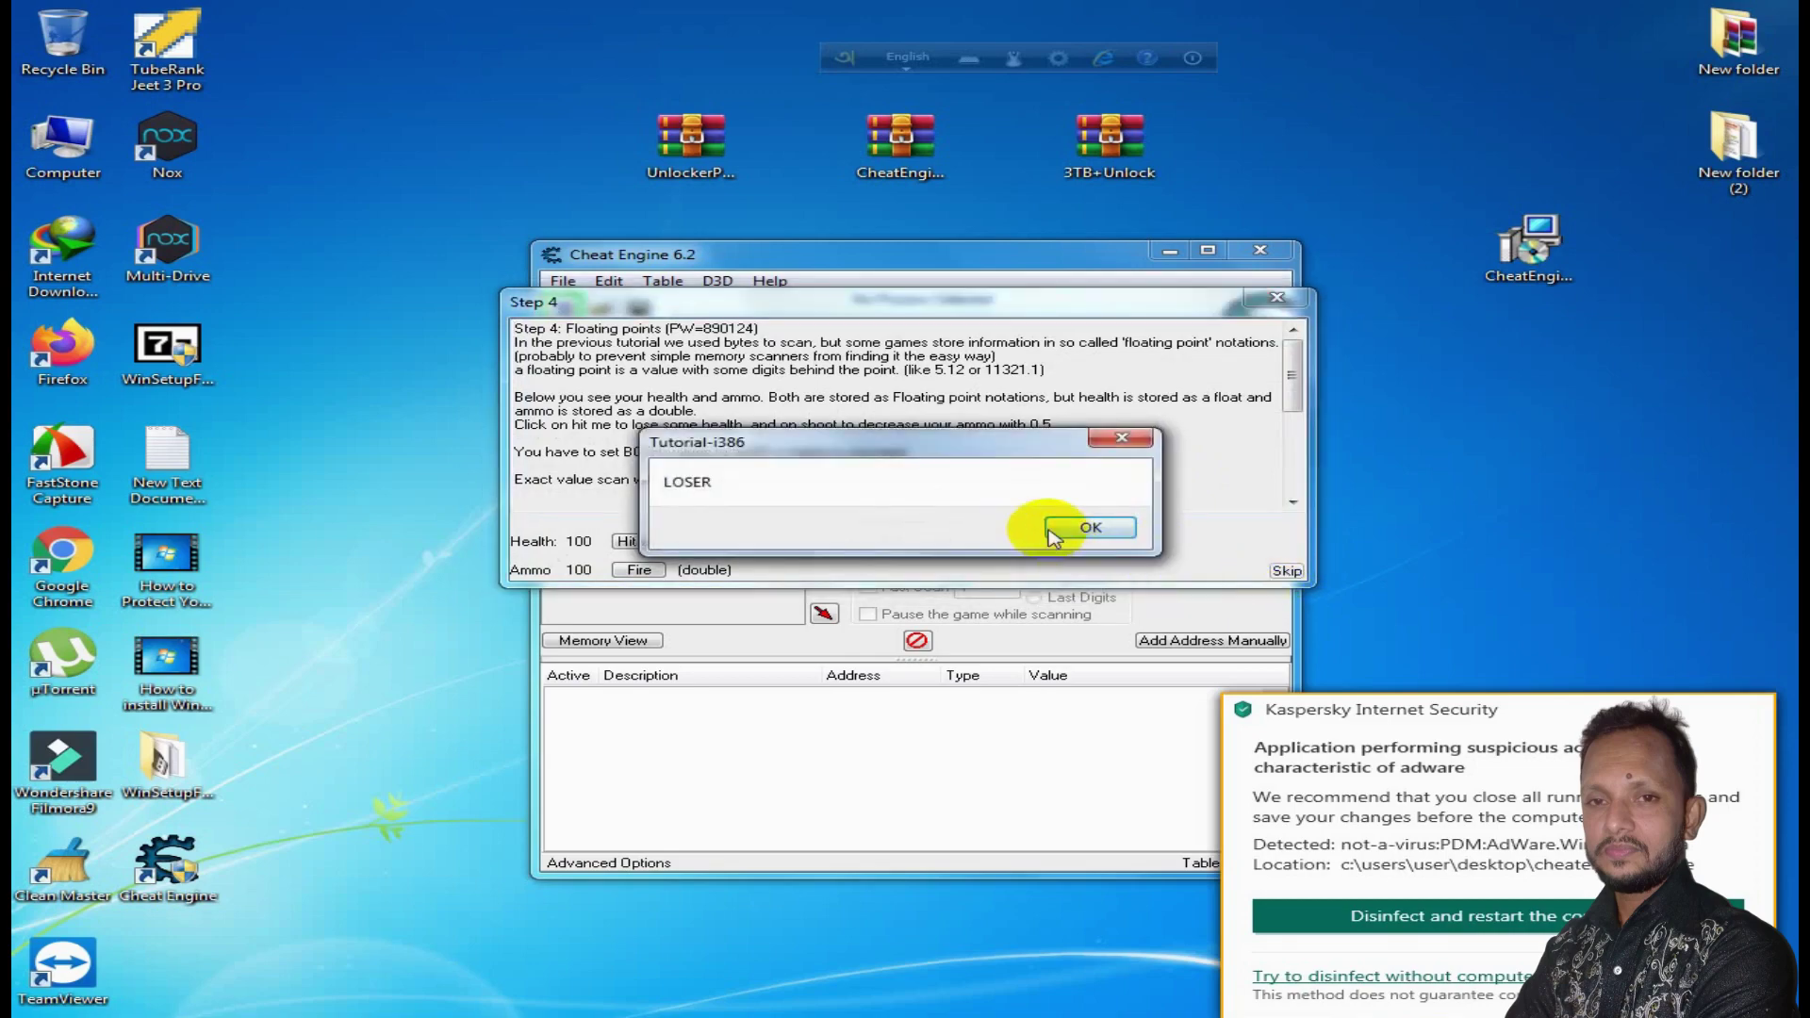
{"action": "left_click", "coordinate": [1084, 525]}
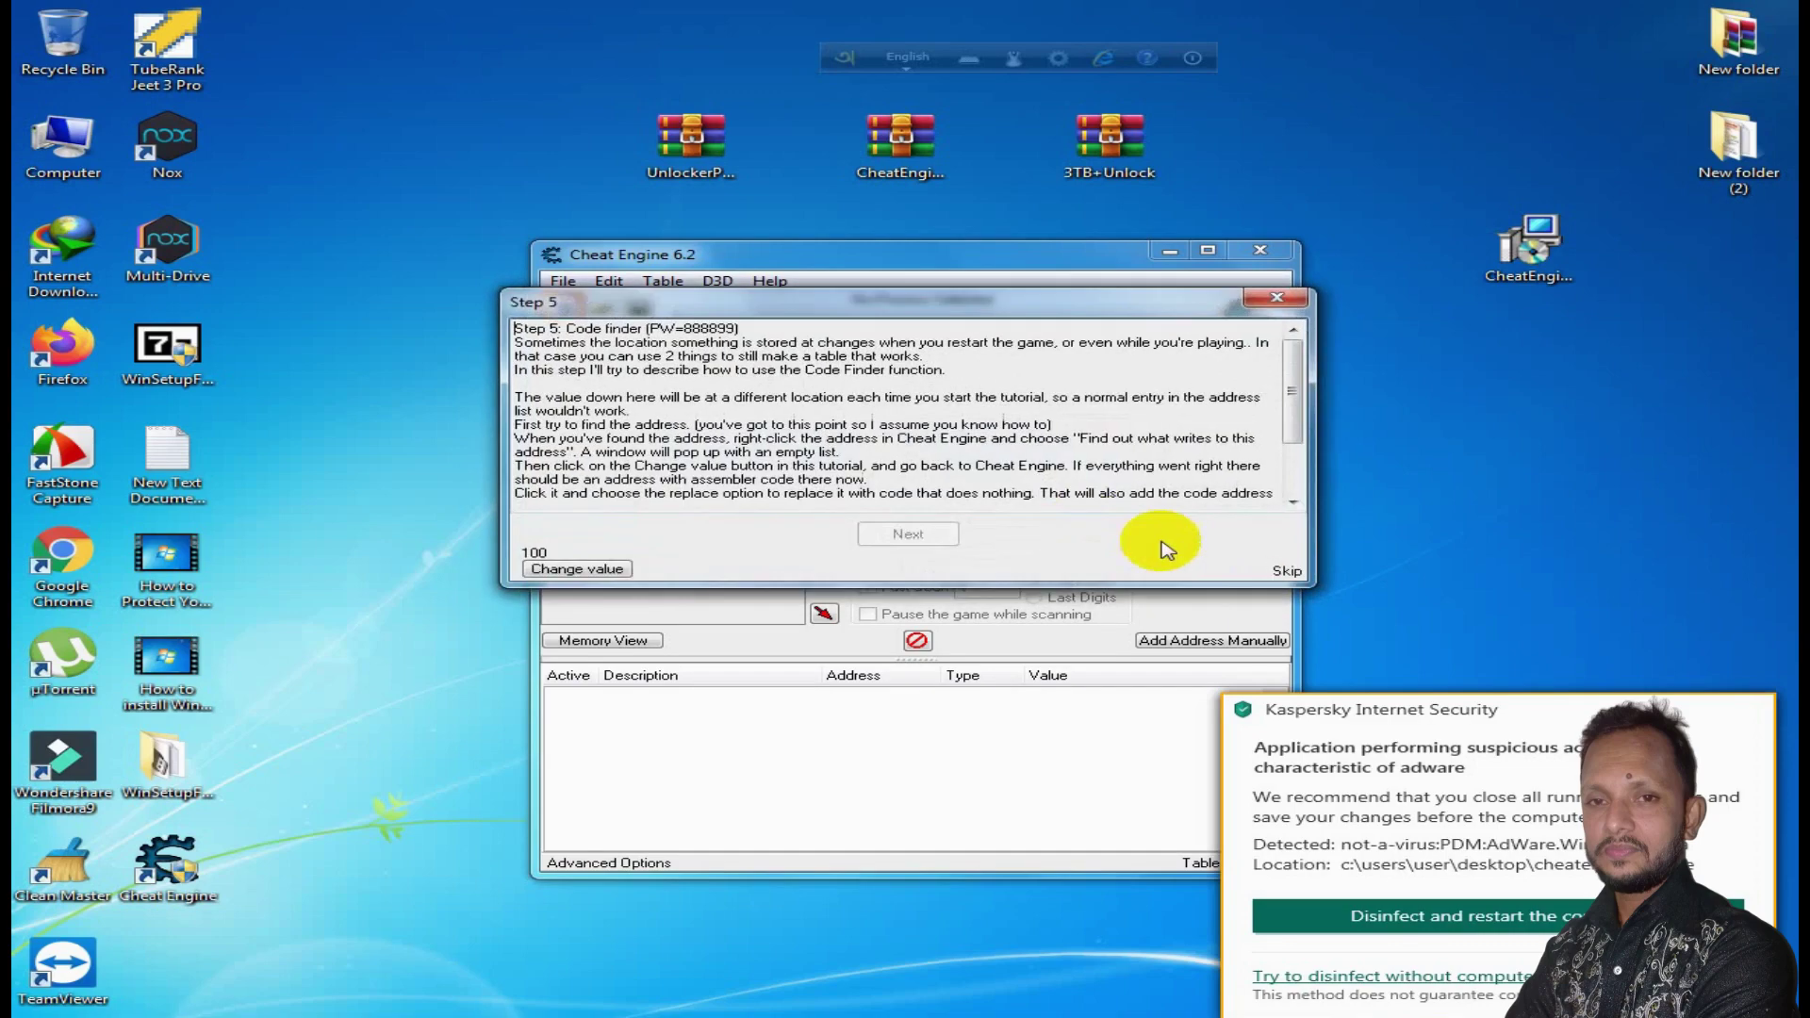
{"action": "left_click", "coordinate": [1284, 571]}
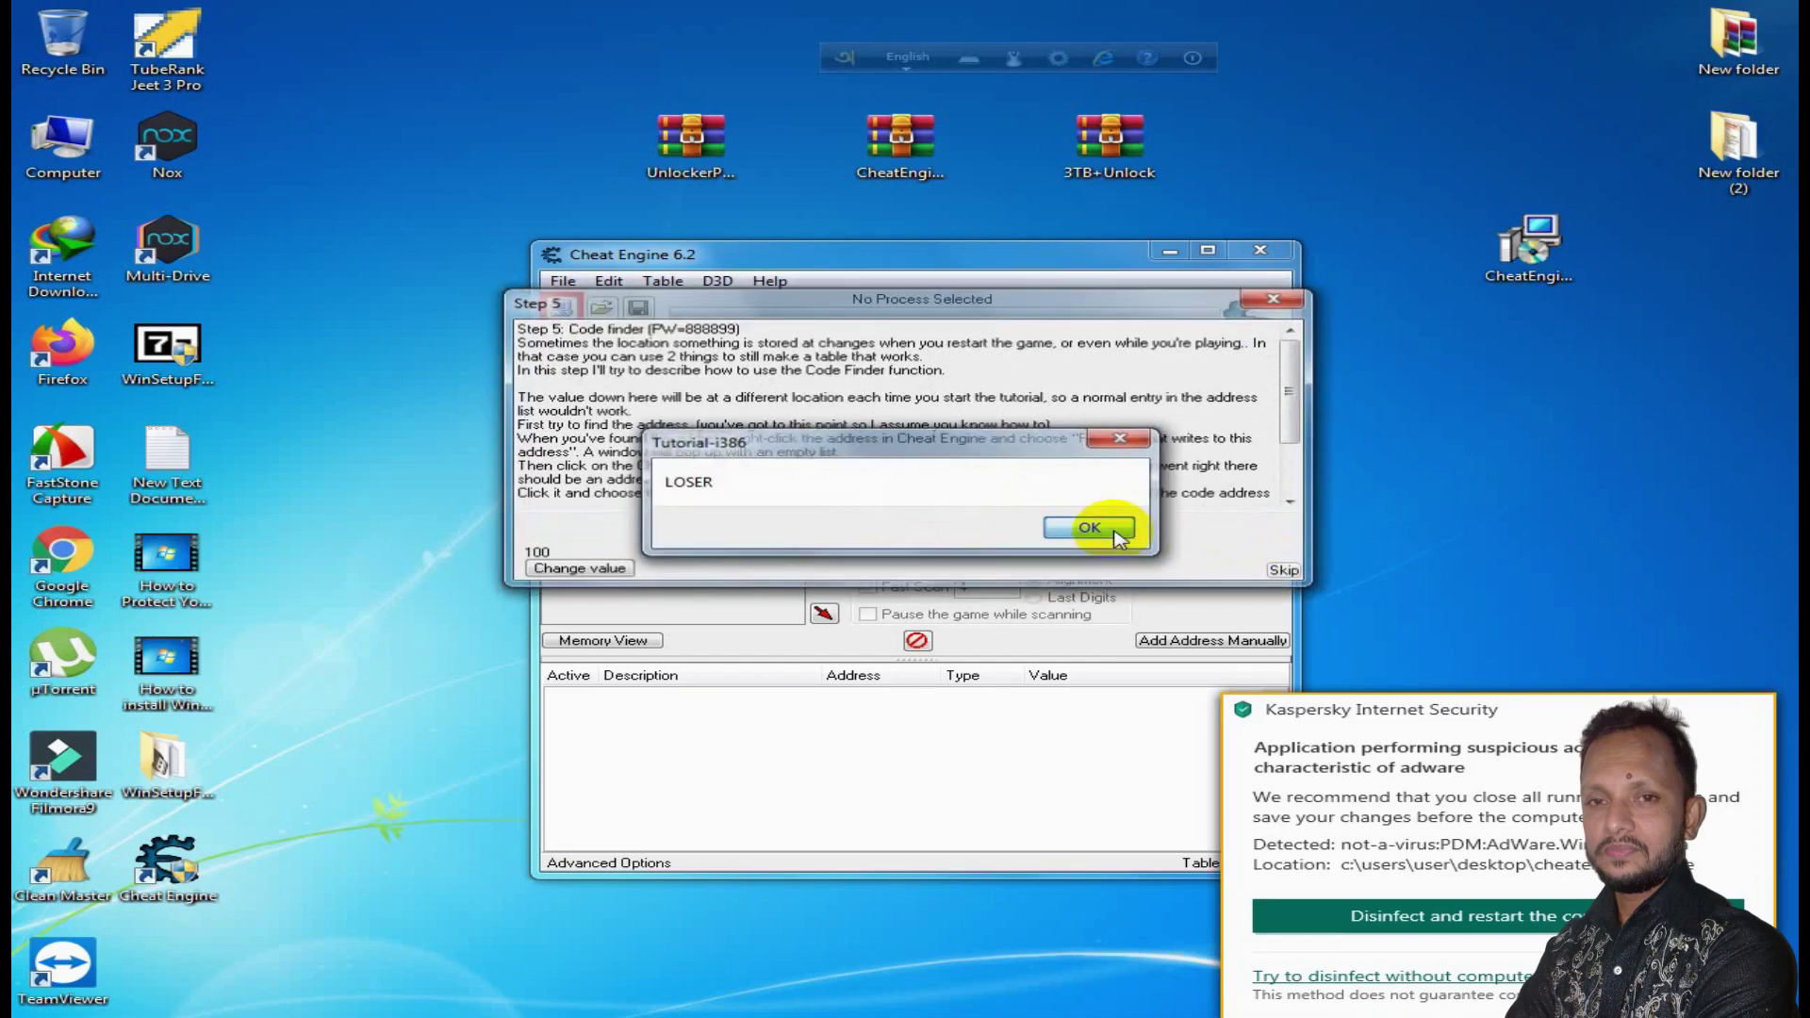
{"action": "left_click", "coordinate": [1083, 523]}
Step: Skip the remaining tutorial steps 6 through 9 and end the Cheat Engine tutorial
{"action": "left_click", "coordinate": [1285, 572]}
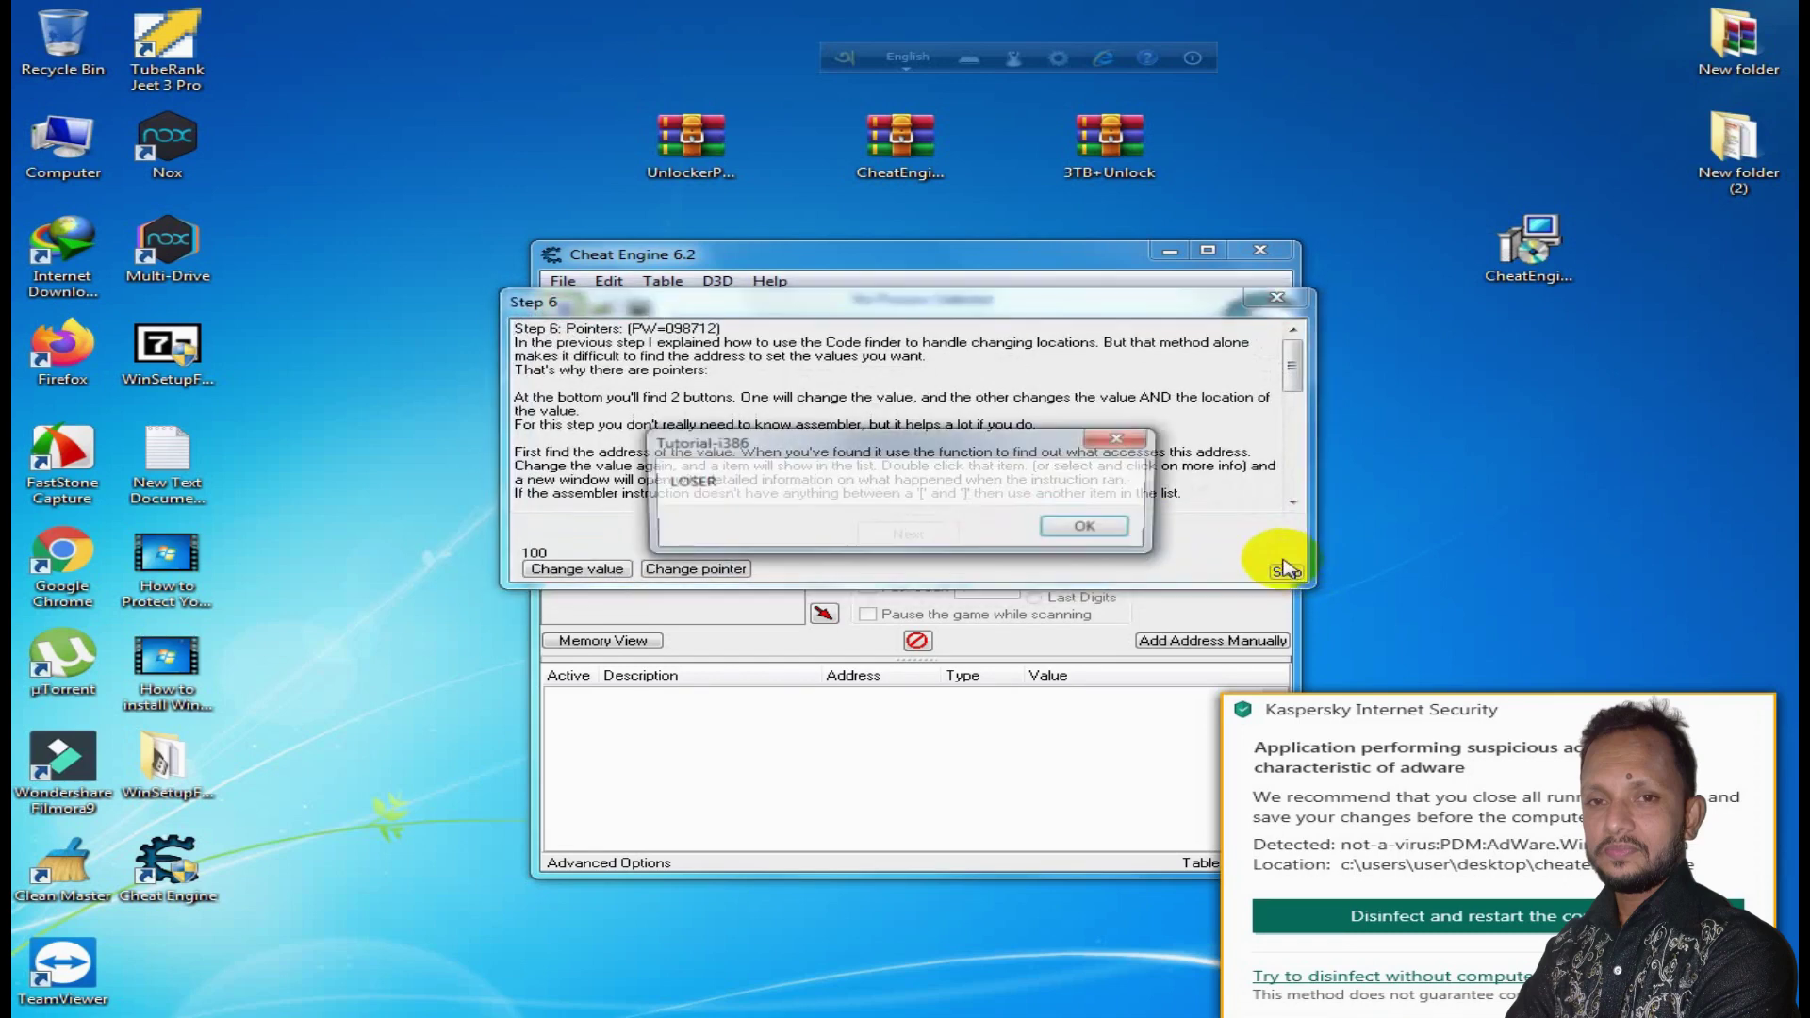
{"action": "left_click", "coordinate": [1083, 525]}
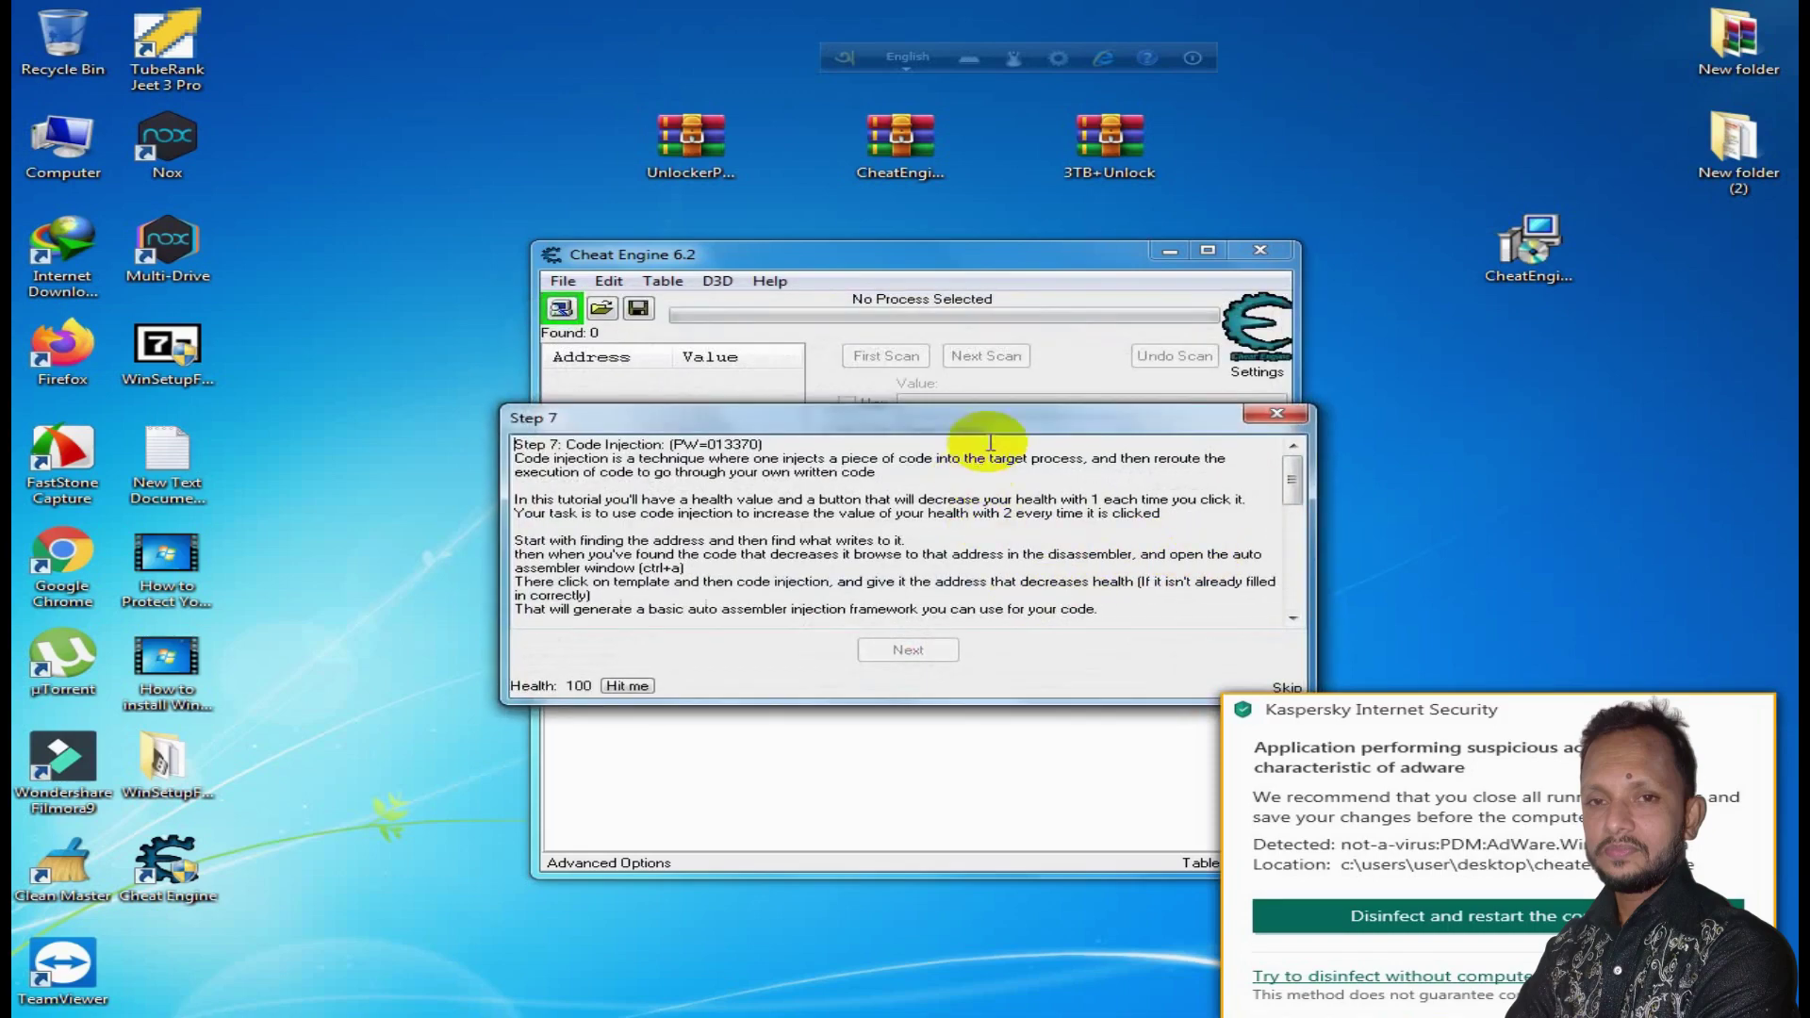
{"action": "left_click_drag", "start_coordinate": [1007, 415], "coordinate": [1007, 293]}
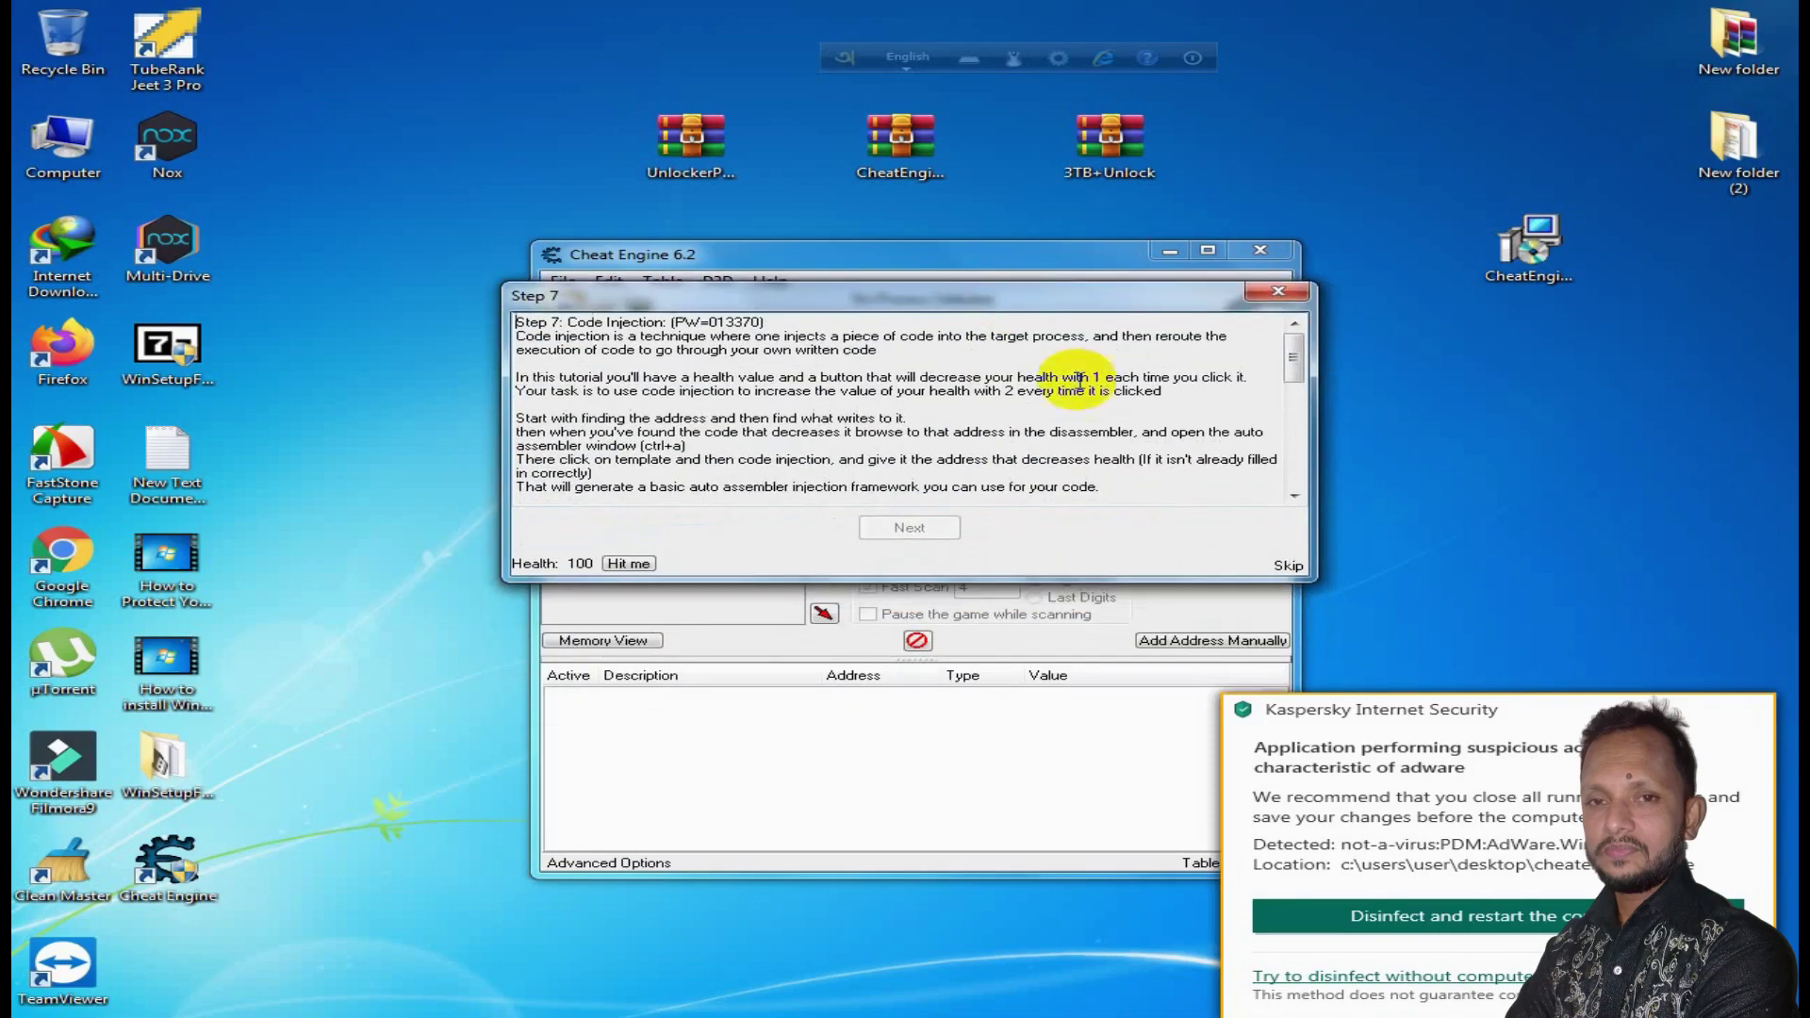
{"action": "left_click", "coordinate": [1288, 566]}
{"action": "left_click", "coordinate": [1086, 524]}
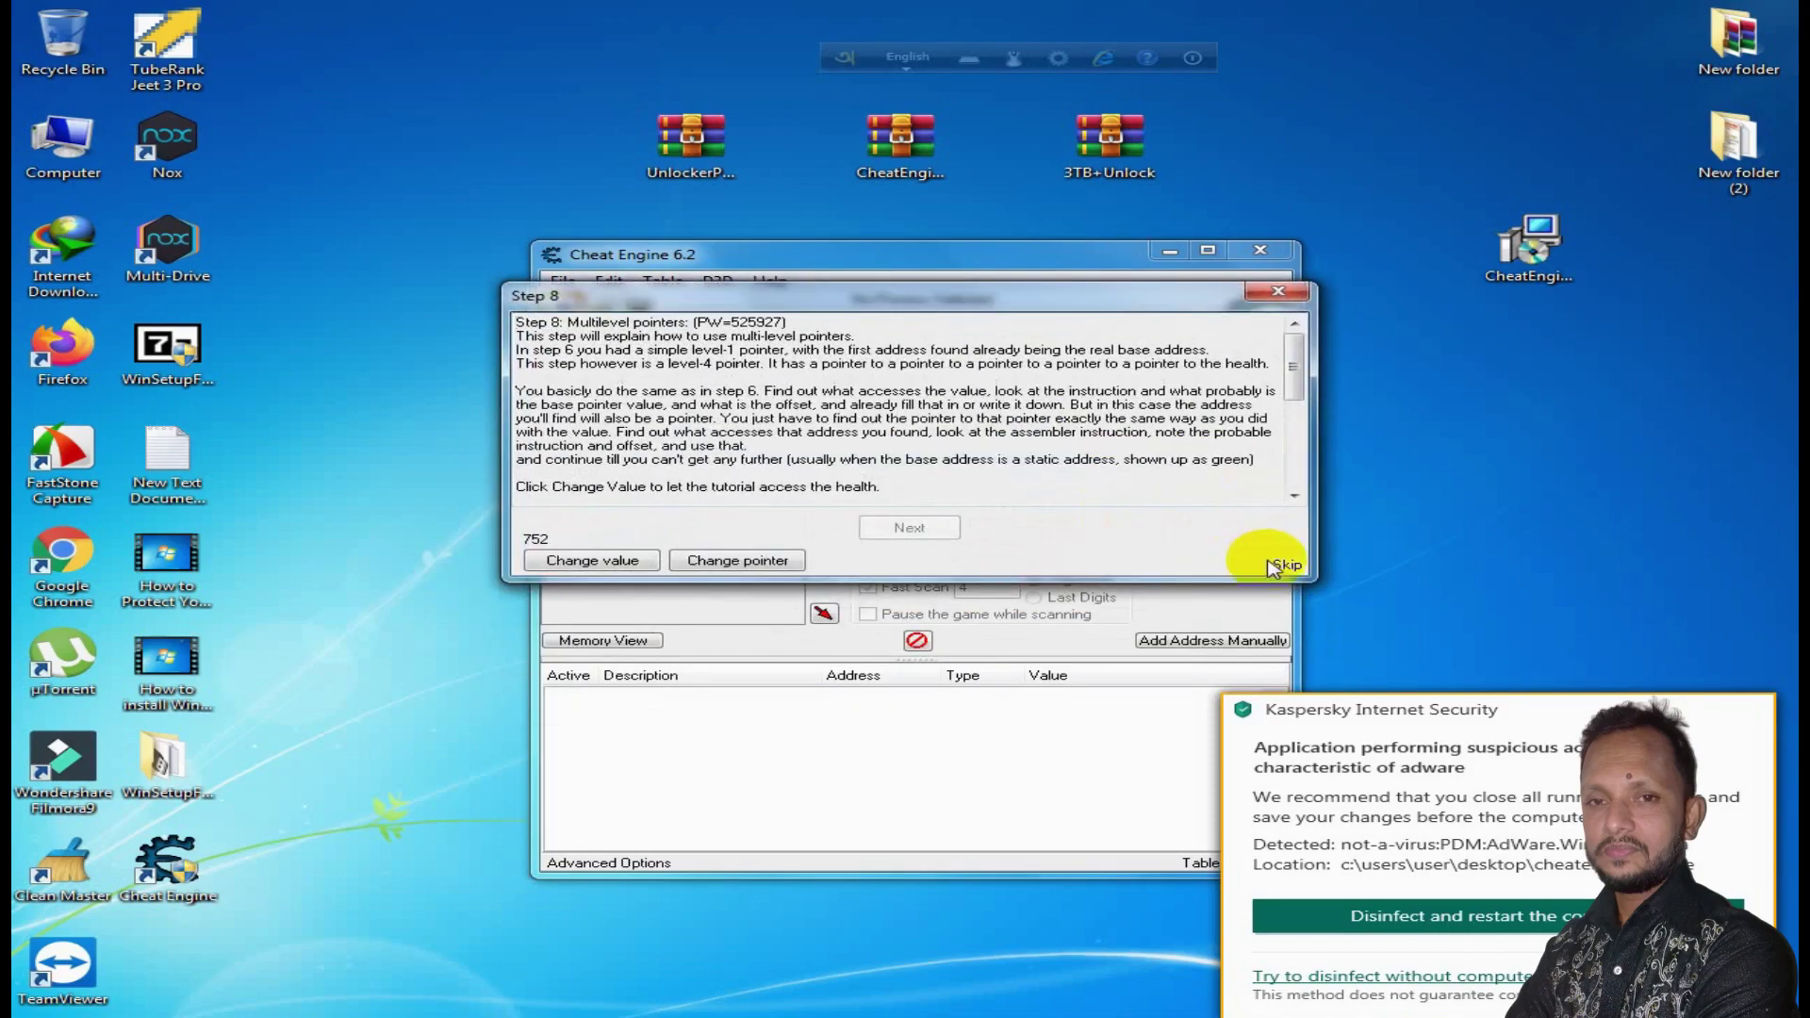
{"action": "left_click", "coordinate": [1288, 565]}
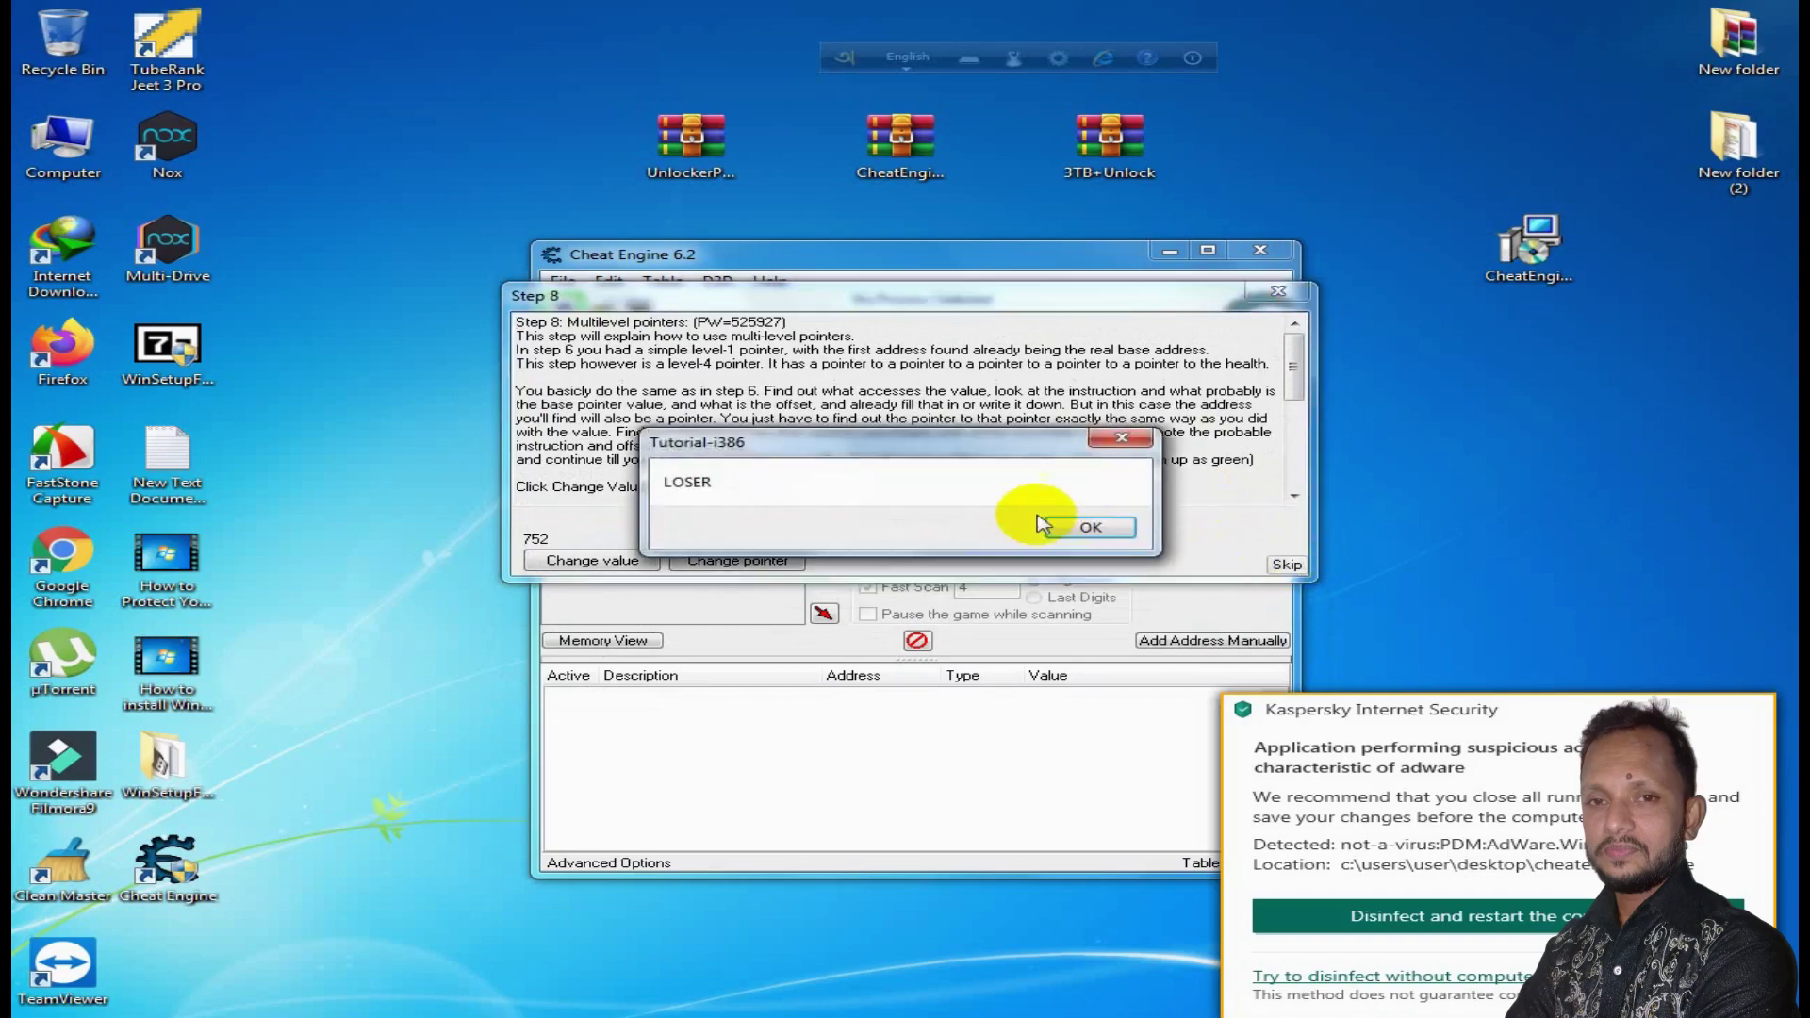
{"action": "left_click", "coordinate": [1089, 524]}
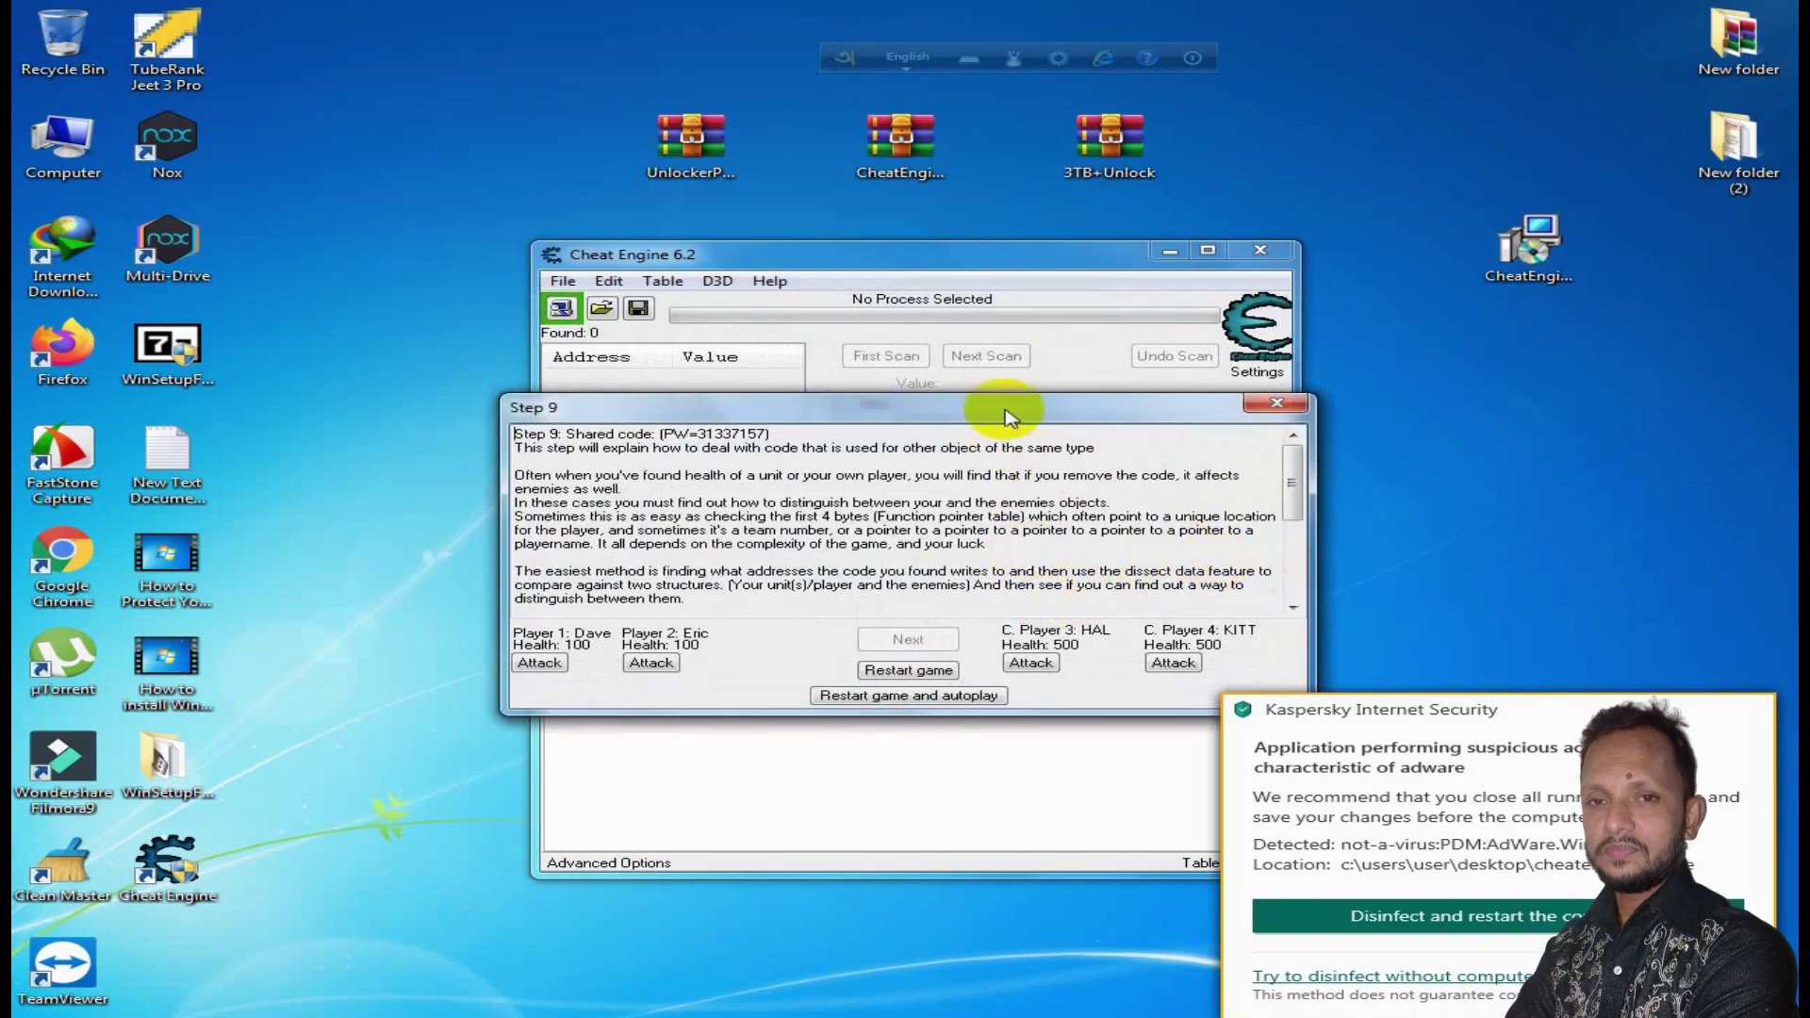
{"action": "left_click_drag", "start_coordinate": [1004, 413], "coordinate": [1011, 309]}
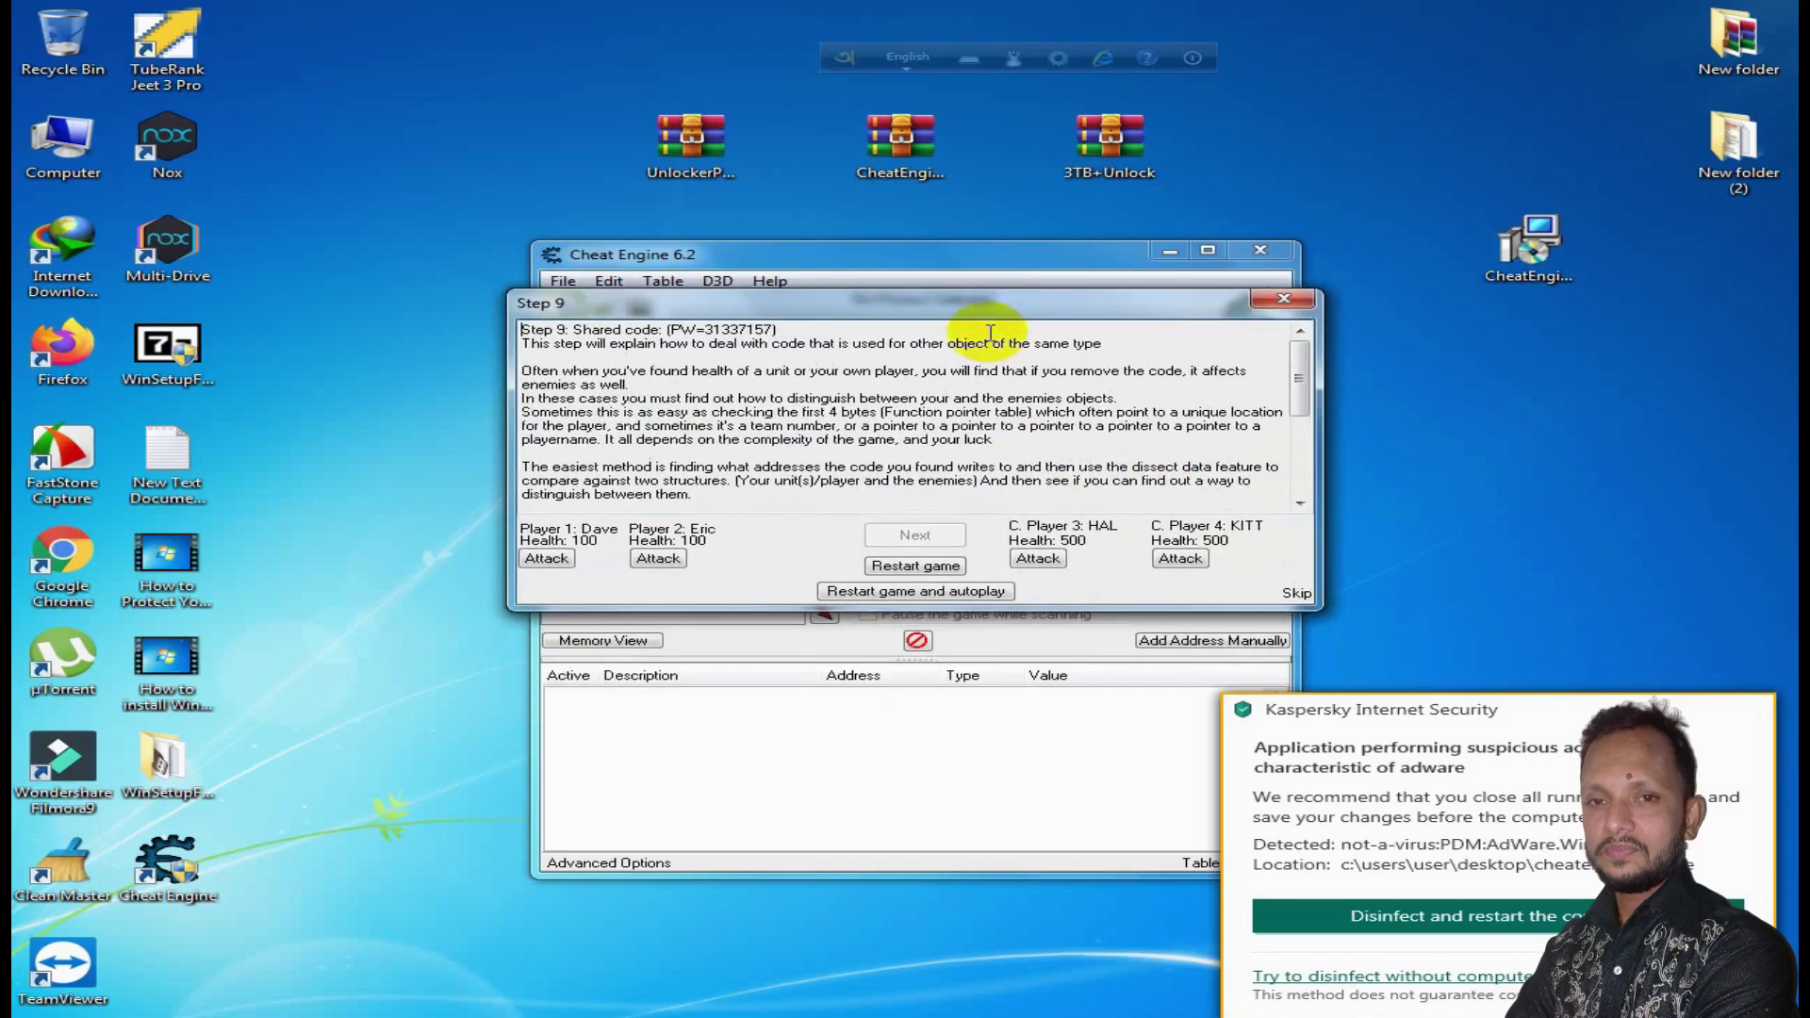
{"action": "left_click", "coordinate": [1292, 592]}
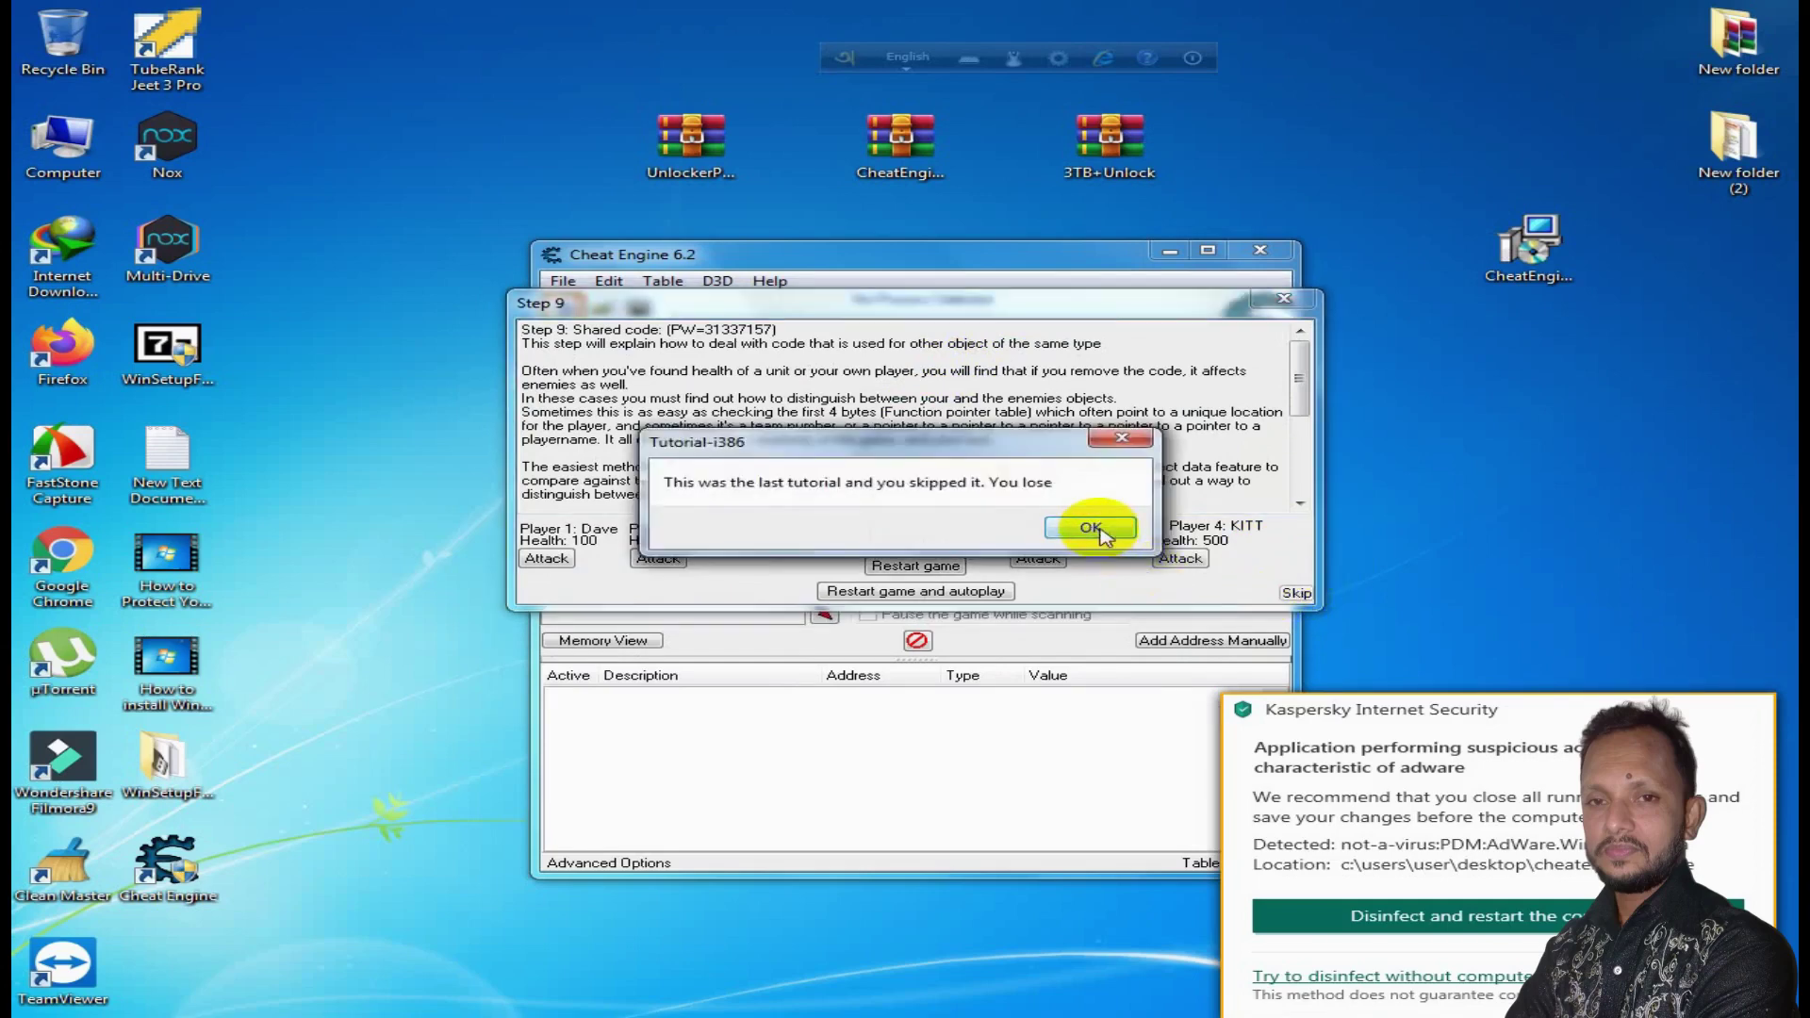
{"action": "left_click", "coordinate": [1091, 527]}
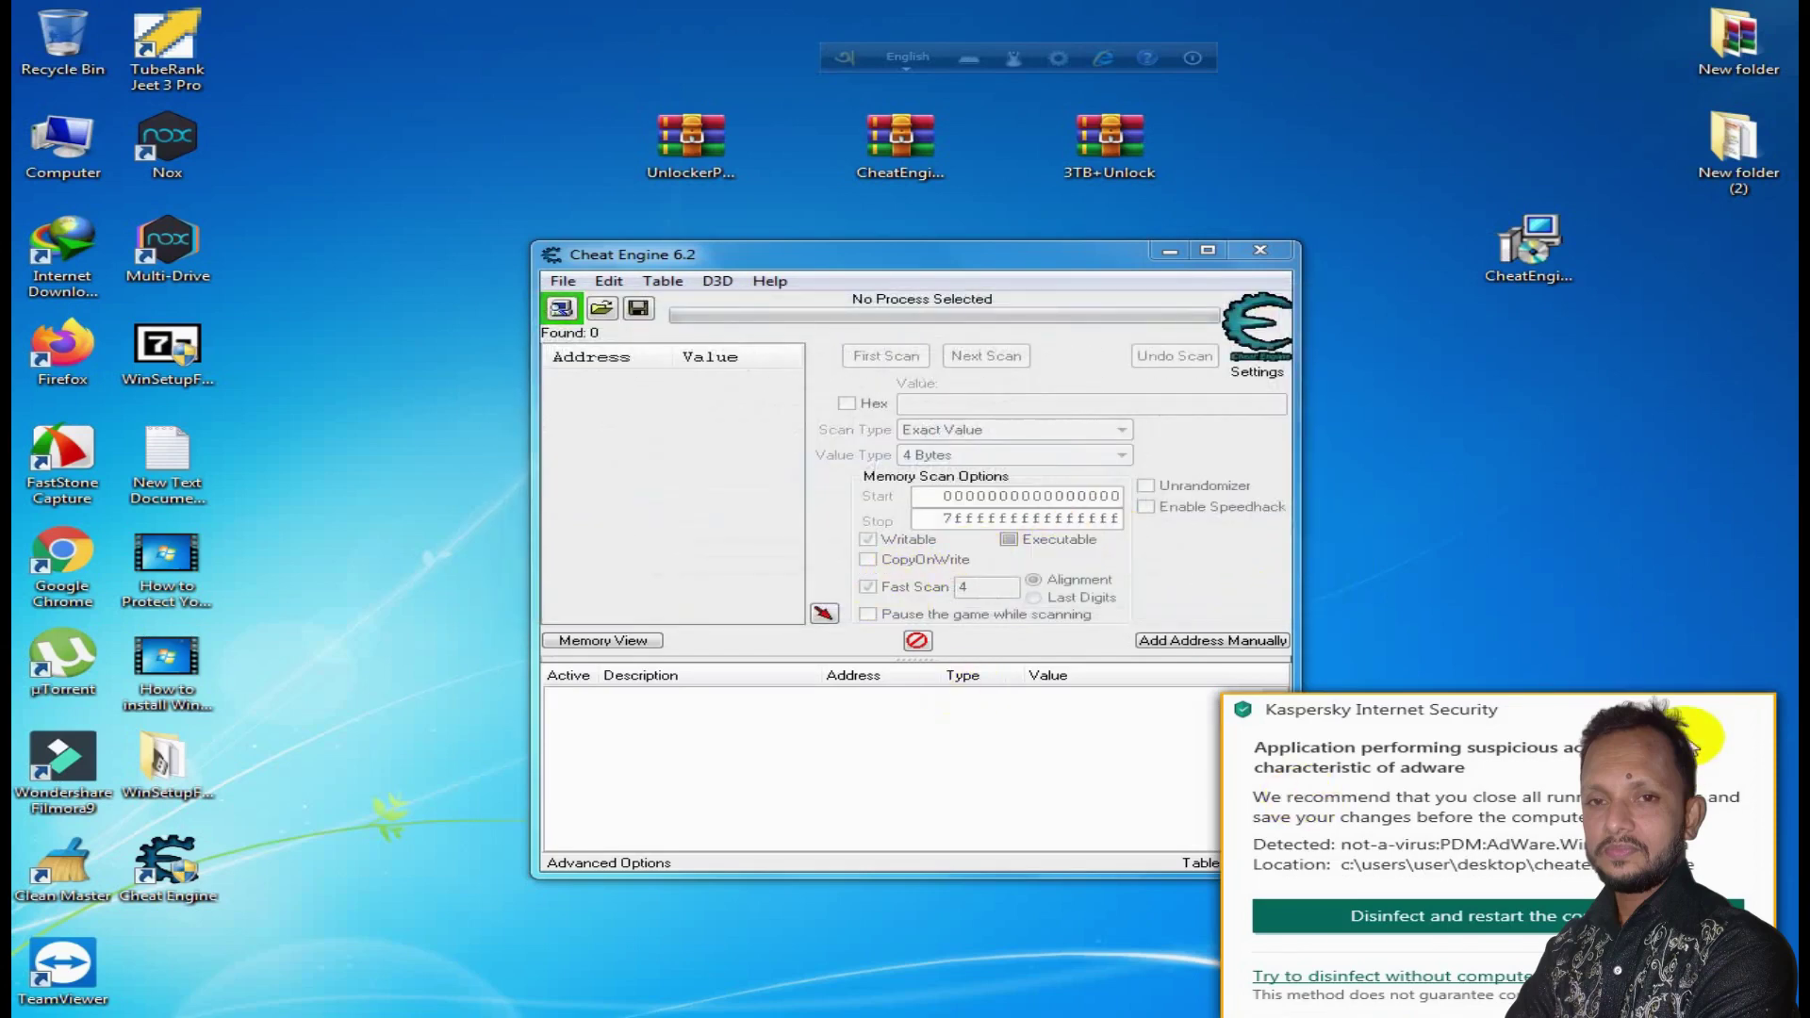
Step: Dismiss the Kaspersky Internet Security alert and reposition the Cheat Engine window higher on the desktop
{"action": "left_click", "coordinate": [1731, 727]}
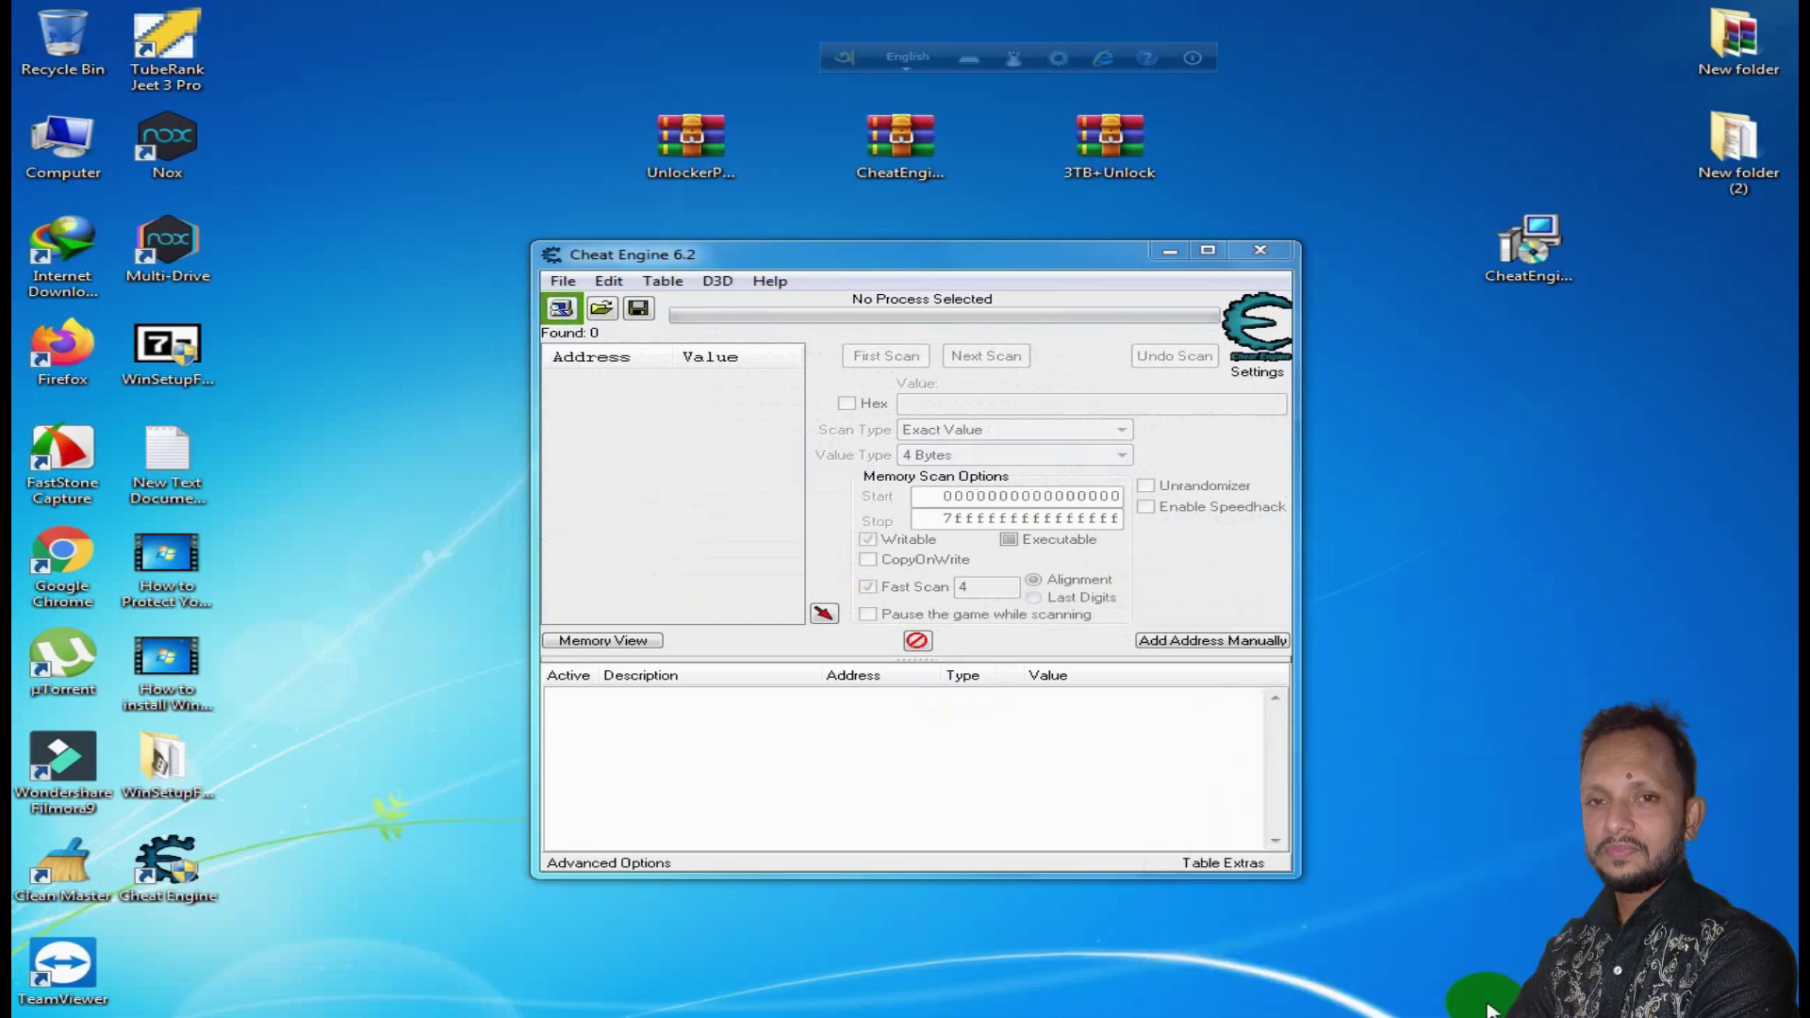
{"action": "left_click_drag", "start_coordinate": [893, 269], "coordinate": [839, 160]}
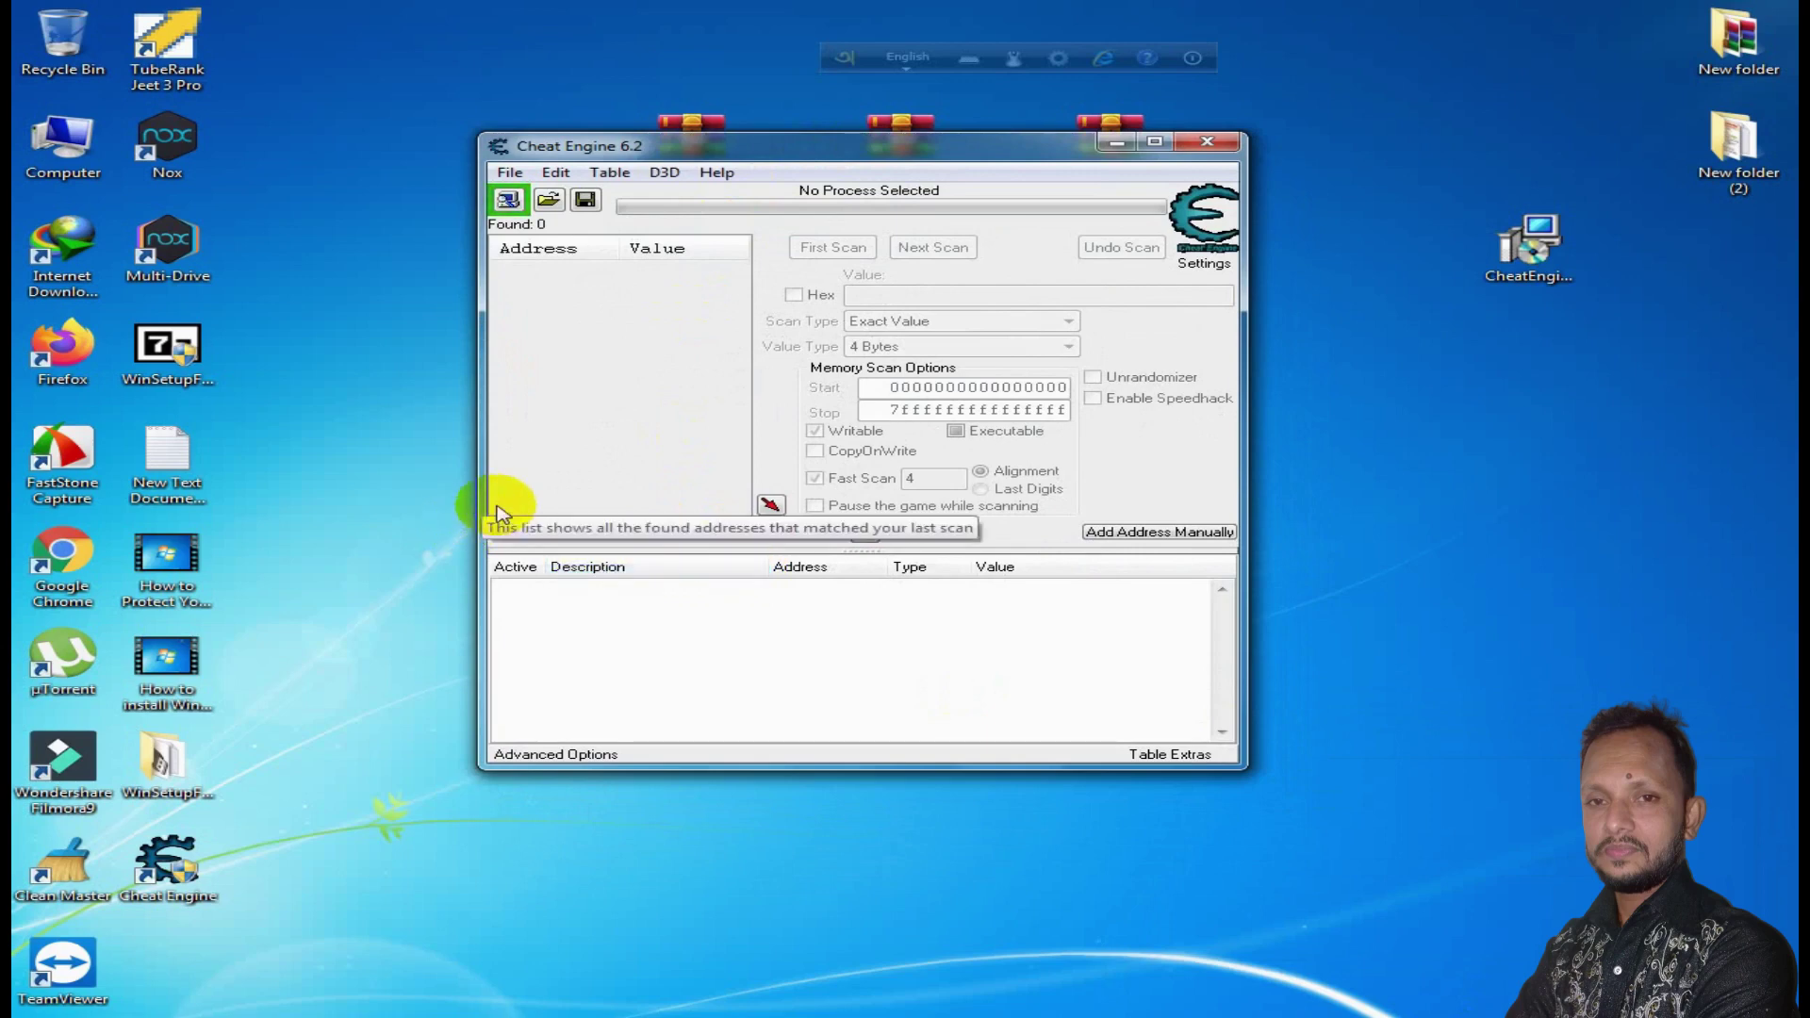
Step: Browse from Computer to Local Disk (D:) and open the ALL SOFTWER folder
{"action": "double_click", "coordinate": [63, 156]}
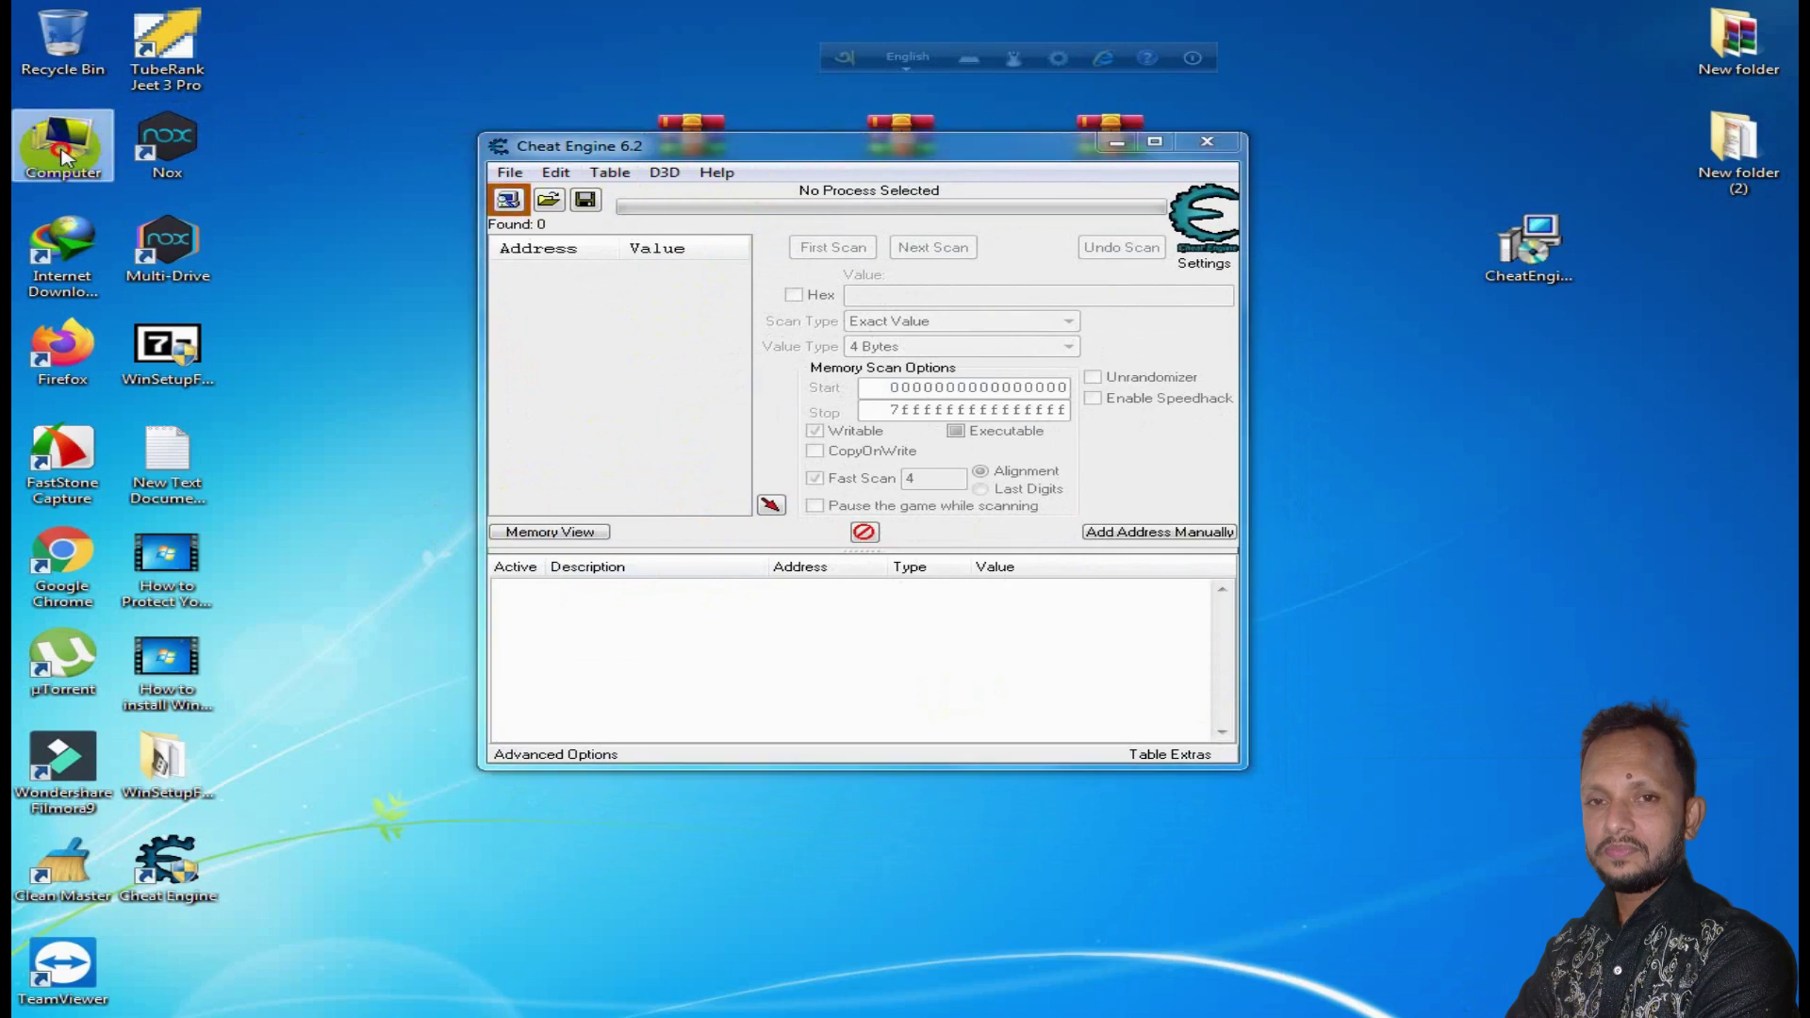
{"action": "double_click", "coordinate": [983, 497]}
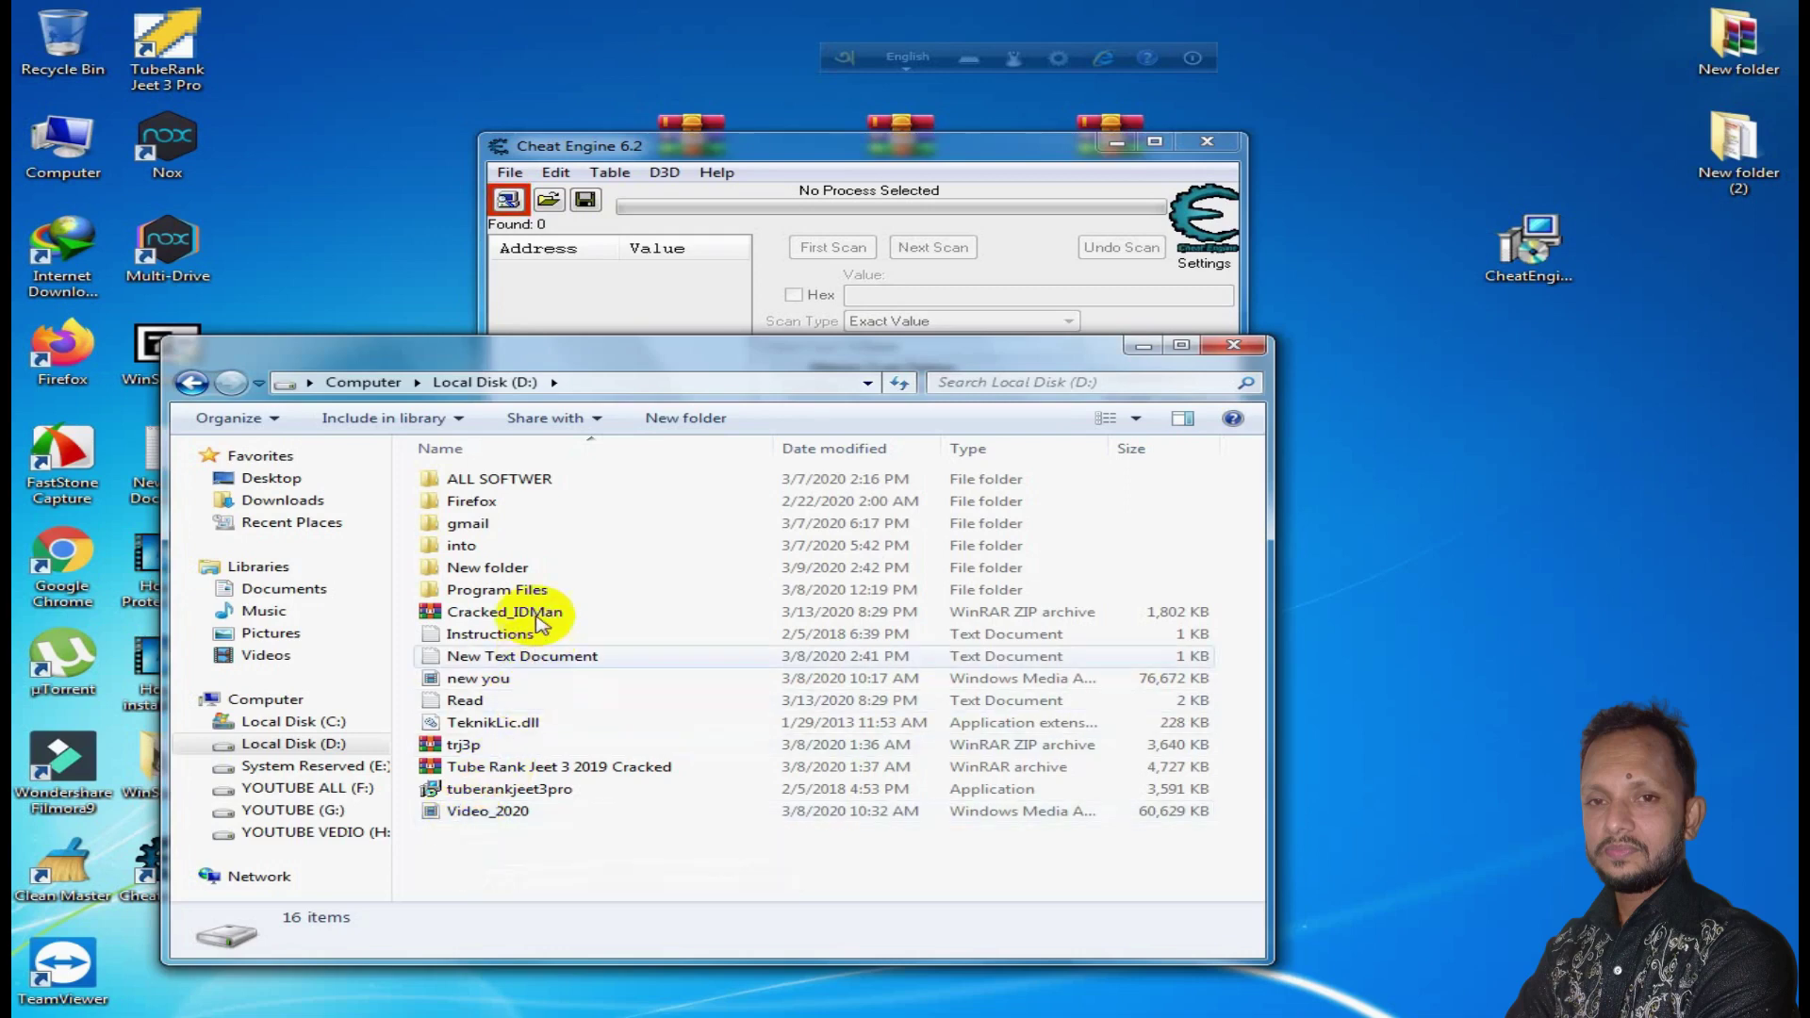
{"action": "left_click", "coordinate": [522, 482]}
{"action": "double_click", "coordinate": [521, 481]}
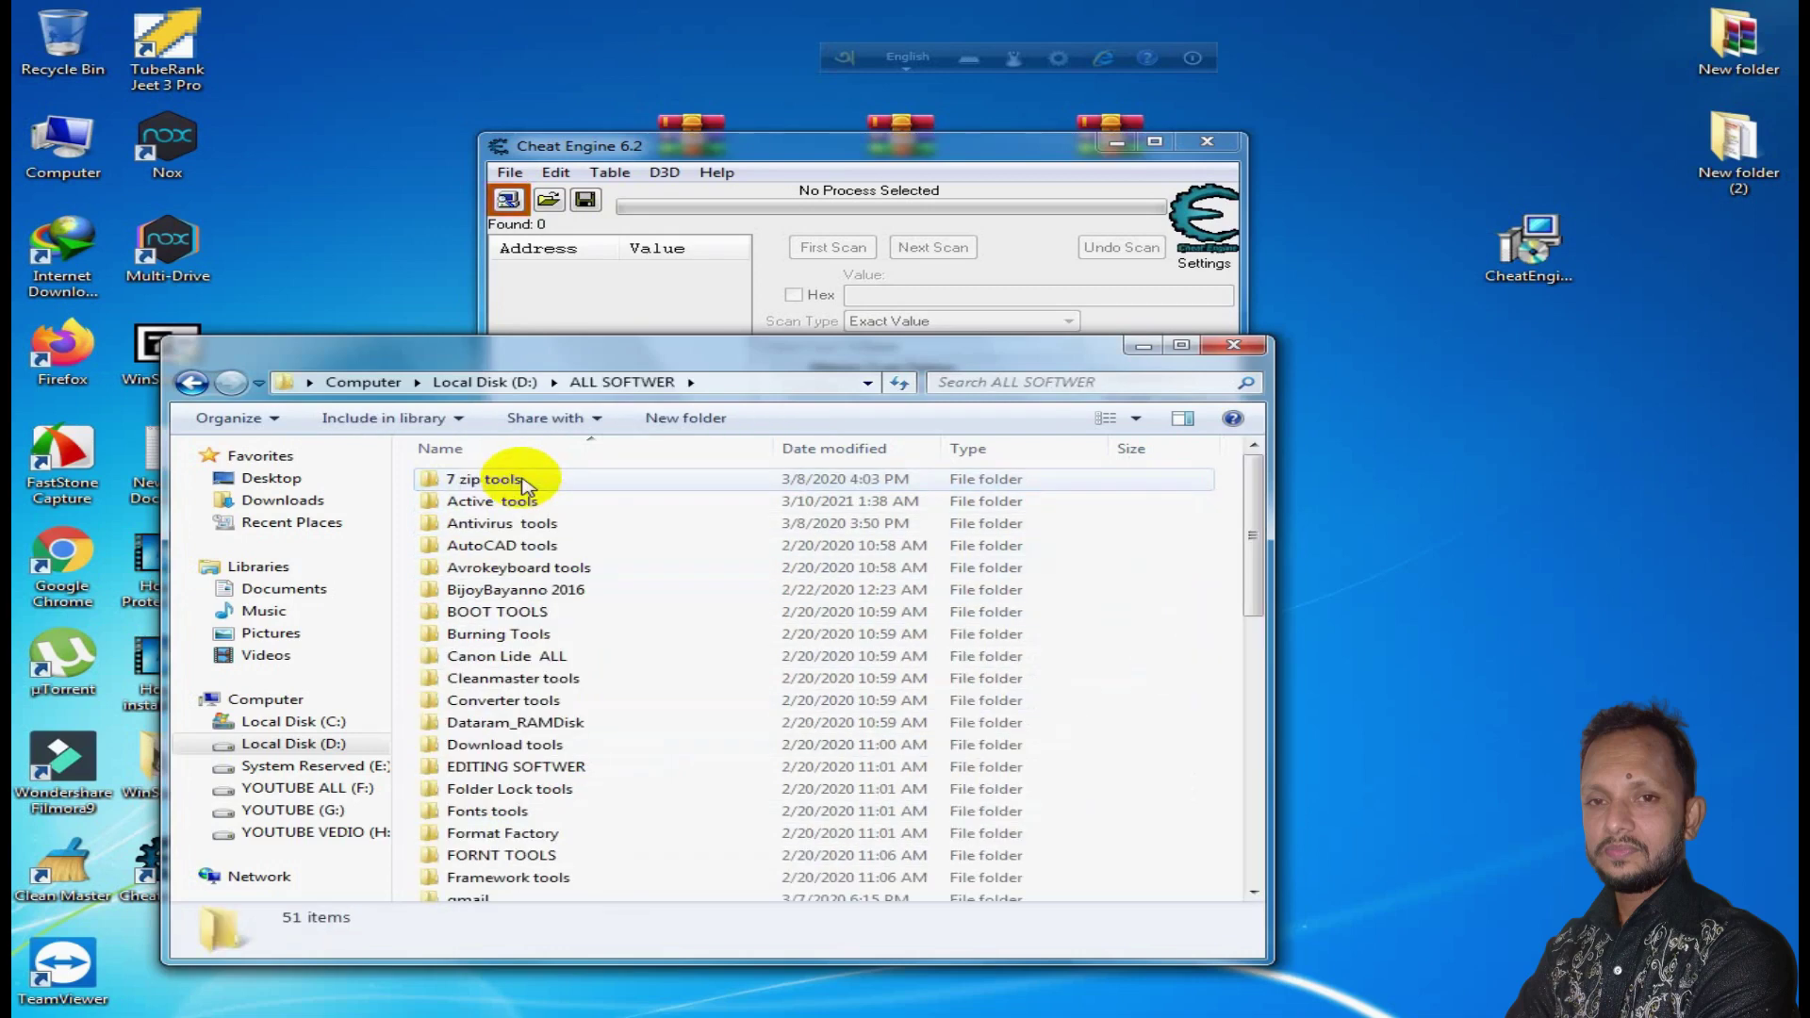
Step: Open the Graficks tools folder and copy the en_windows_7_AIO_sp1_x64_x86_dvd disc image to the clipboard
{"action": "scroll", "coordinate": [566, 674], "scroll_direction": "down", "scroll_amount": 6}
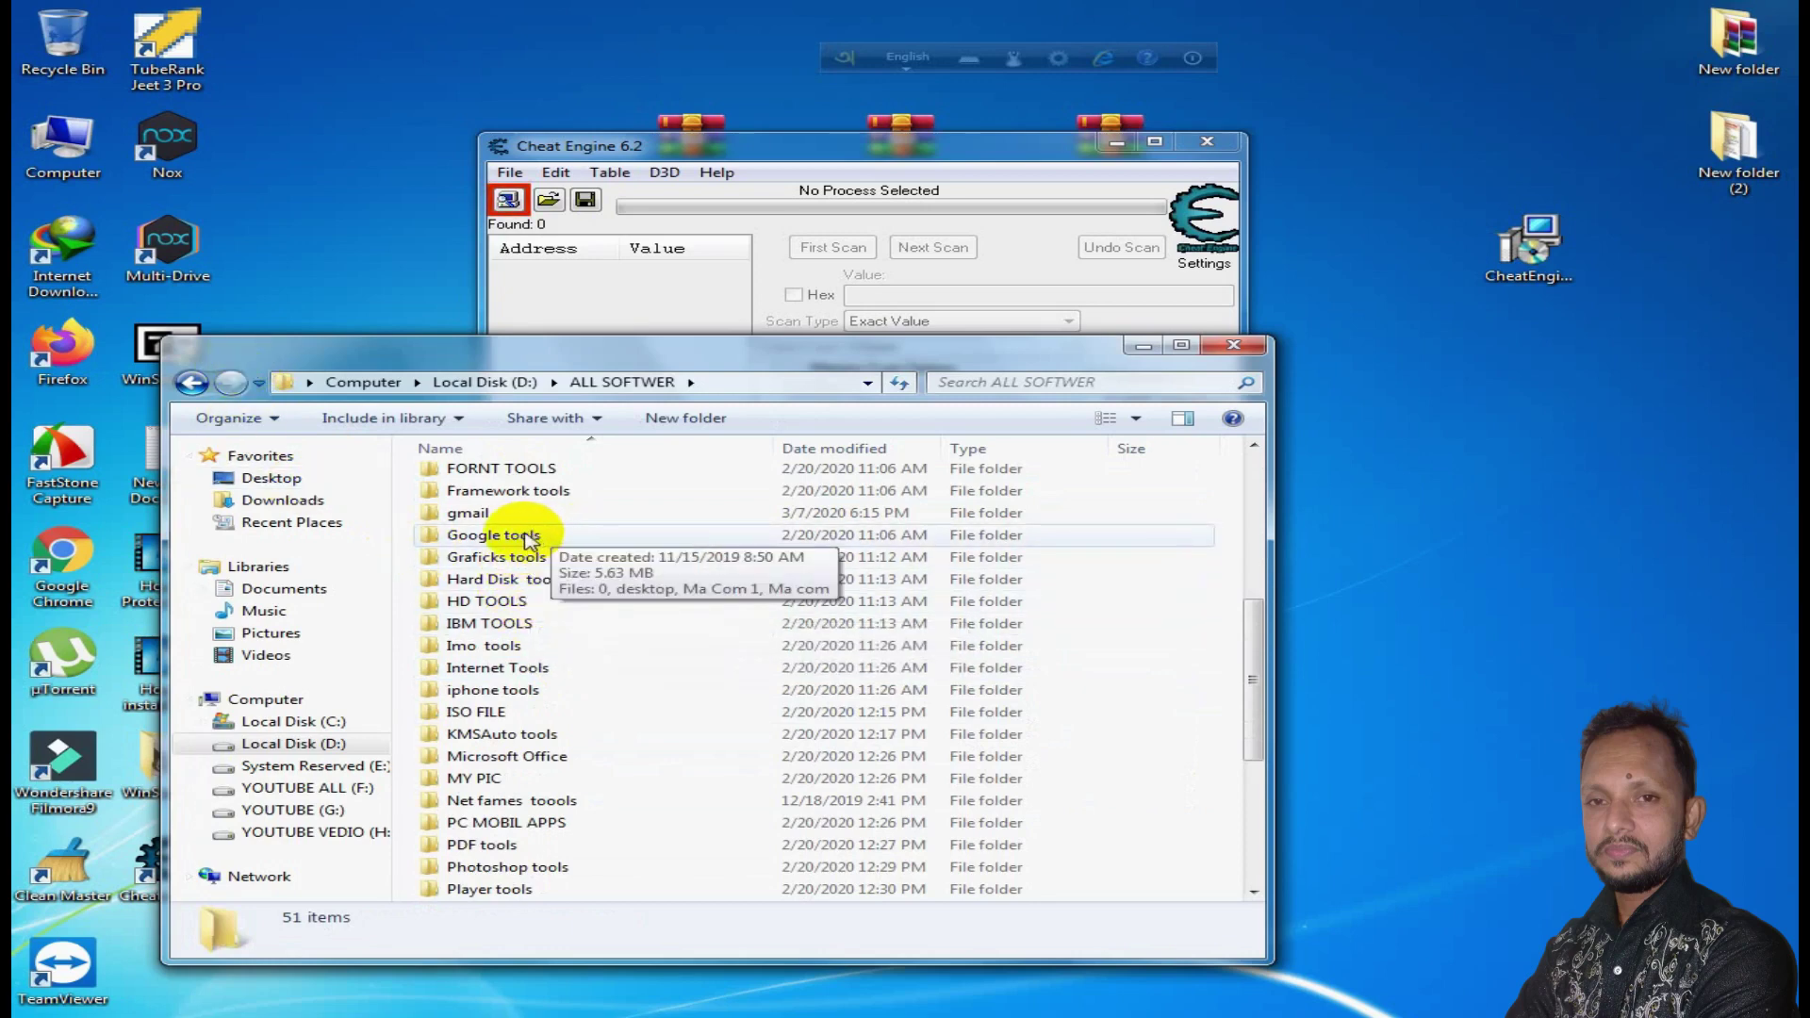
{"action": "double_click", "coordinate": [492, 557]}
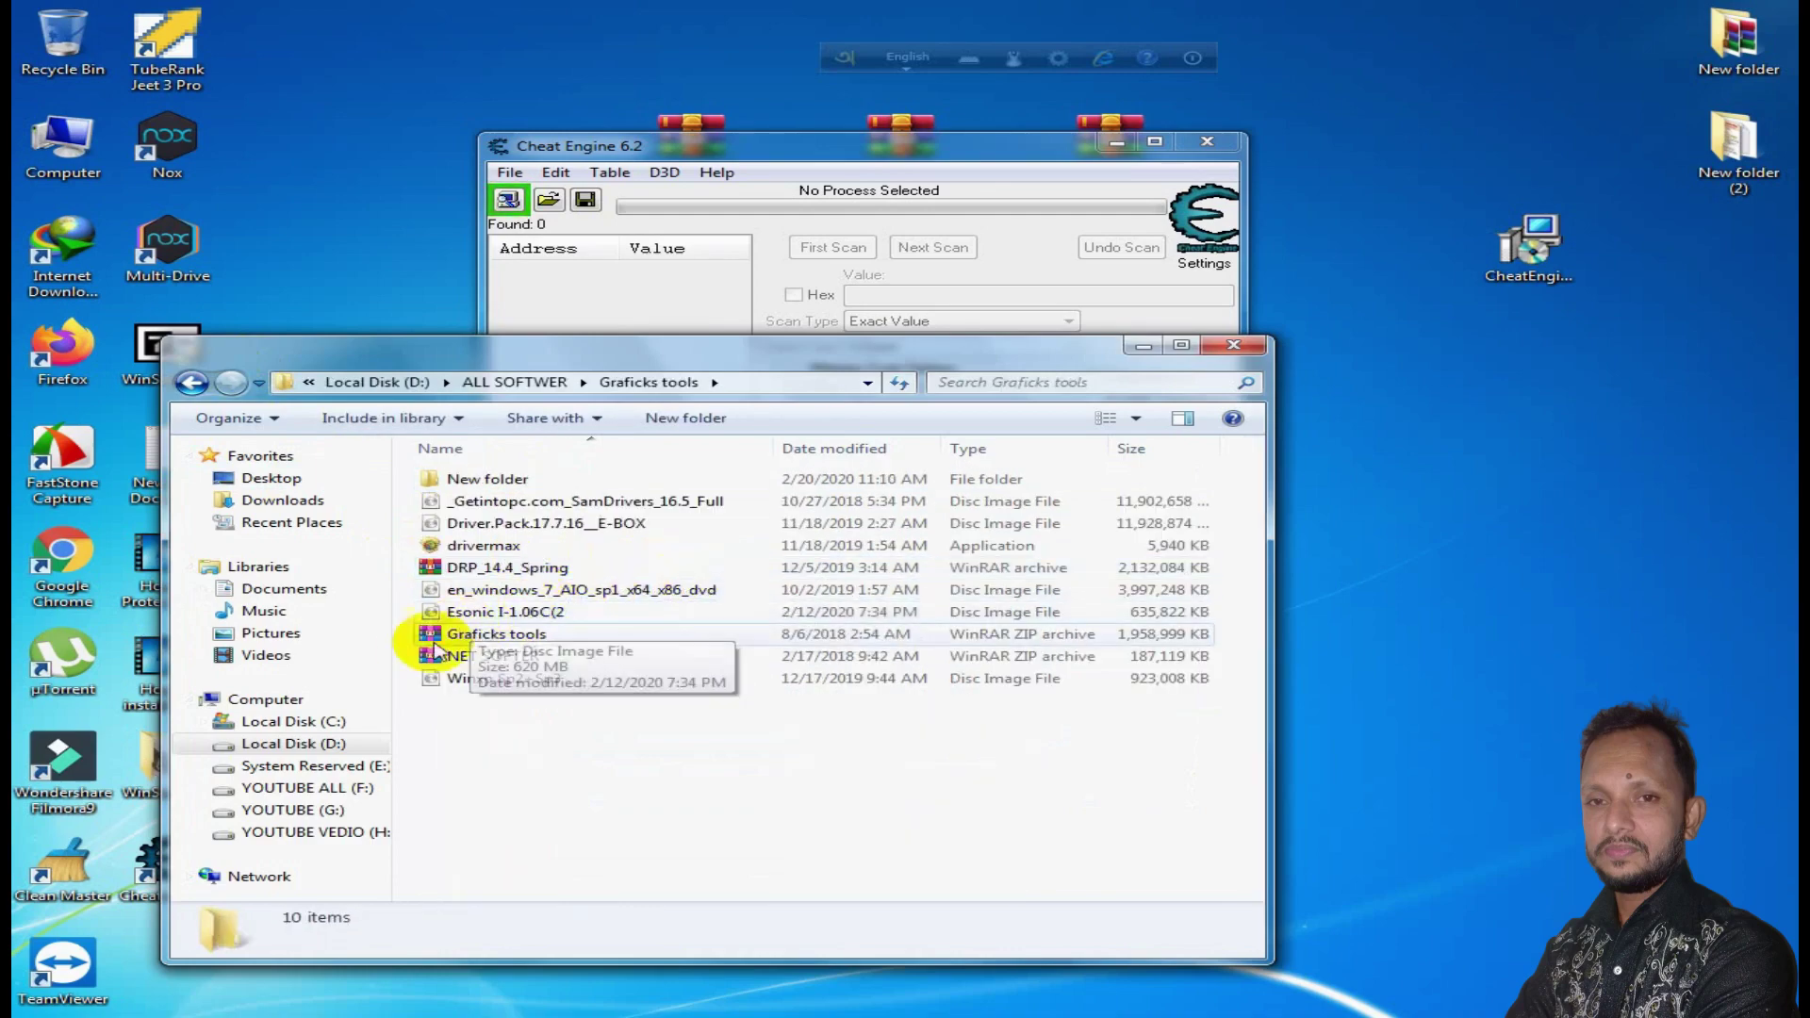
{"action": "right_click", "coordinate": [571, 594]}
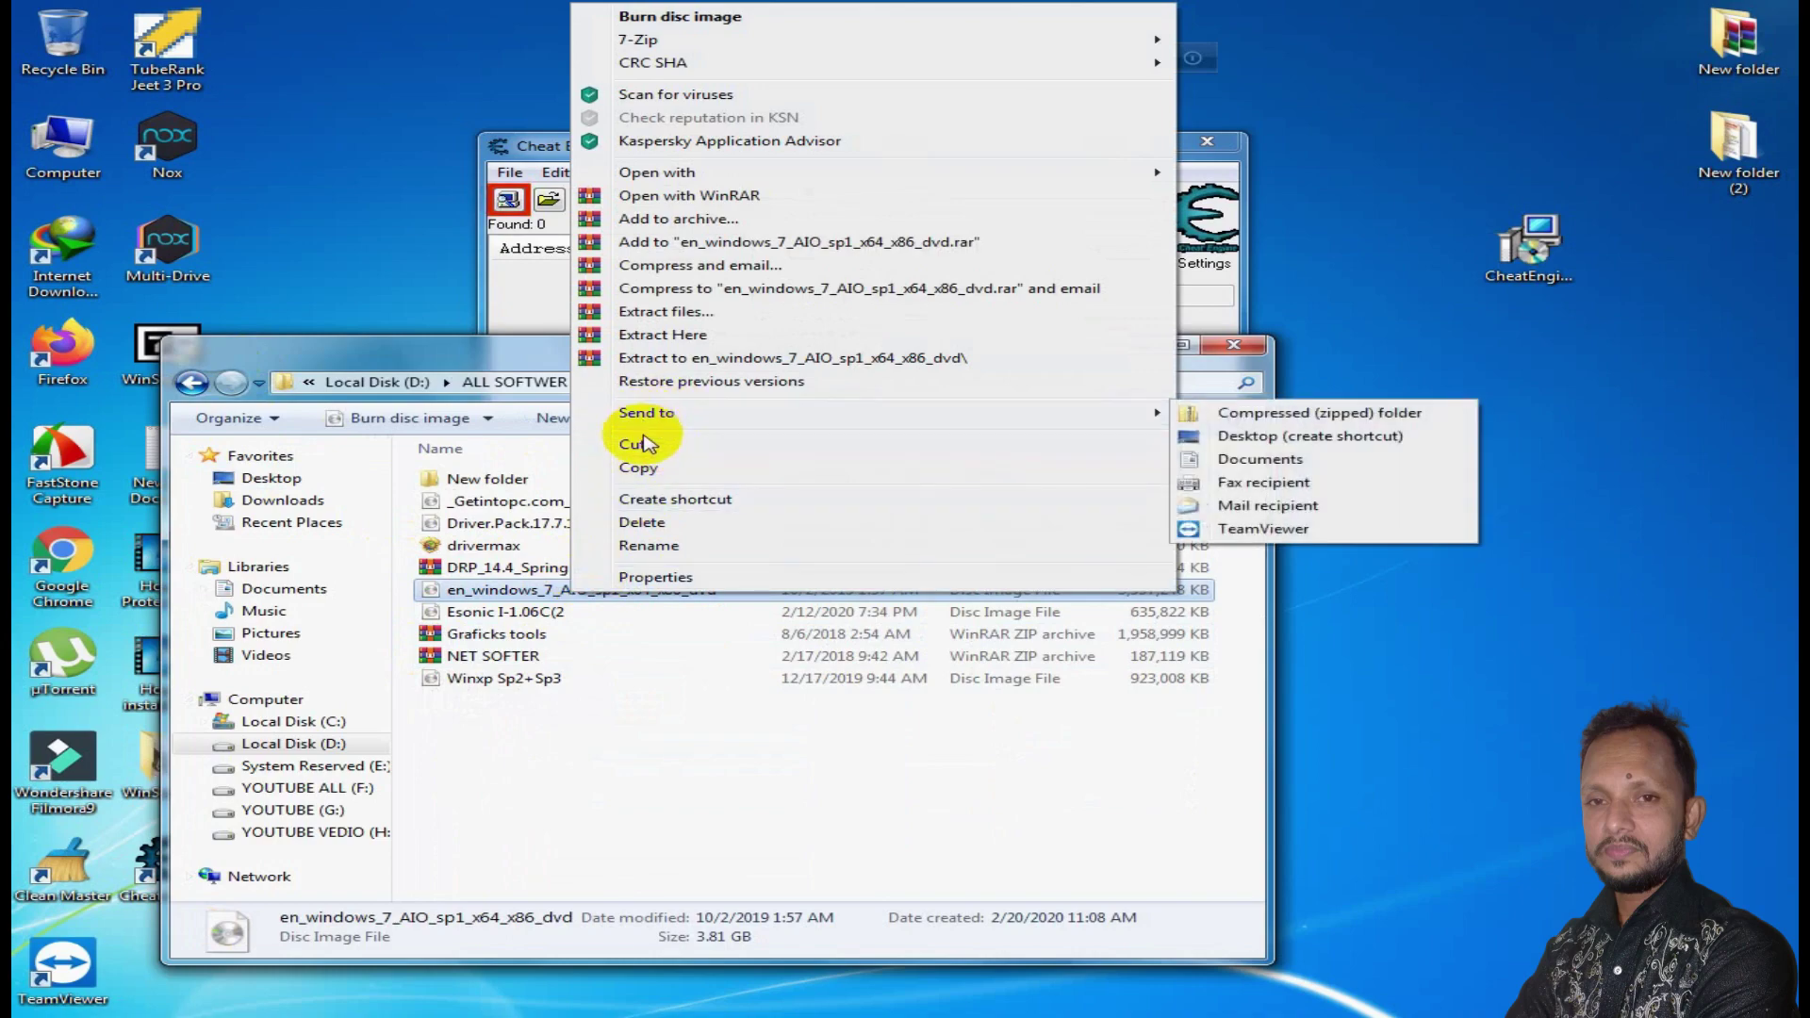
{"action": "left_click", "coordinate": [638, 469]}
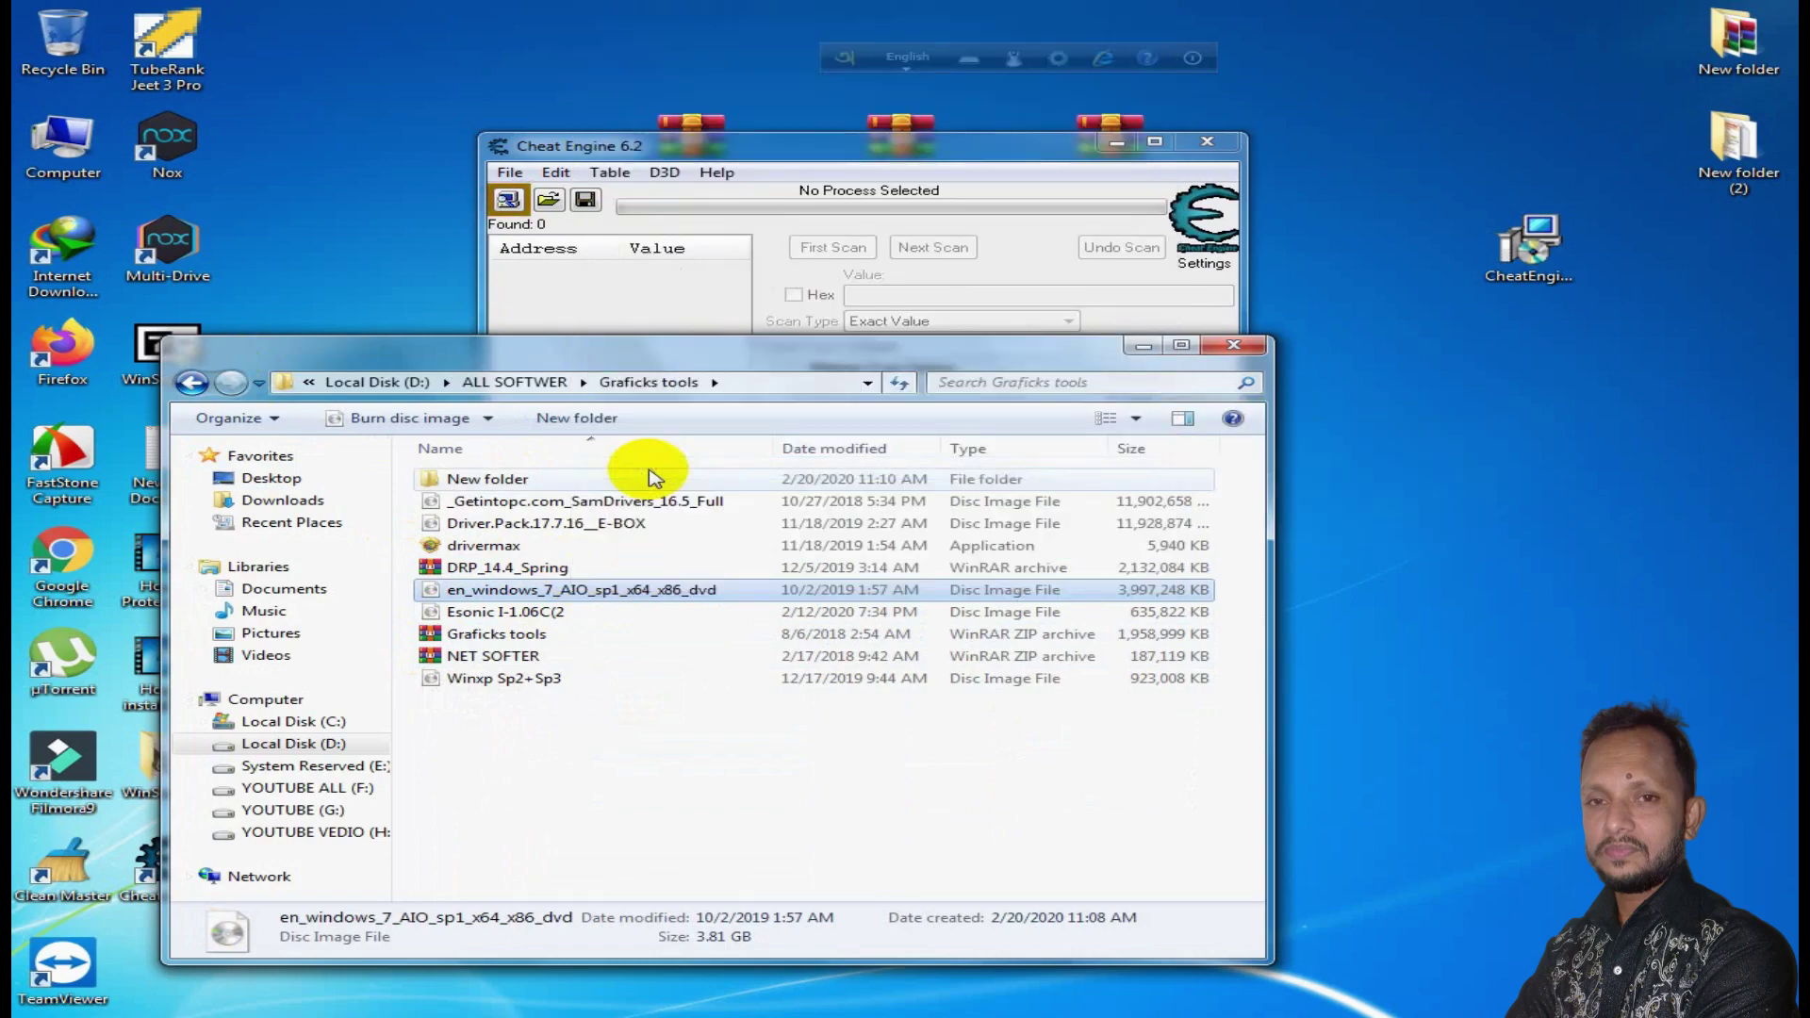
Step: Try pasting the copied Windows 7 disc image into YOUTUBE VEDIO (H:), then cancel the transfer
{"action": "left_click", "coordinate": [1143, 346]}
{"action": "double_click", "coordinate": [62, 143]}
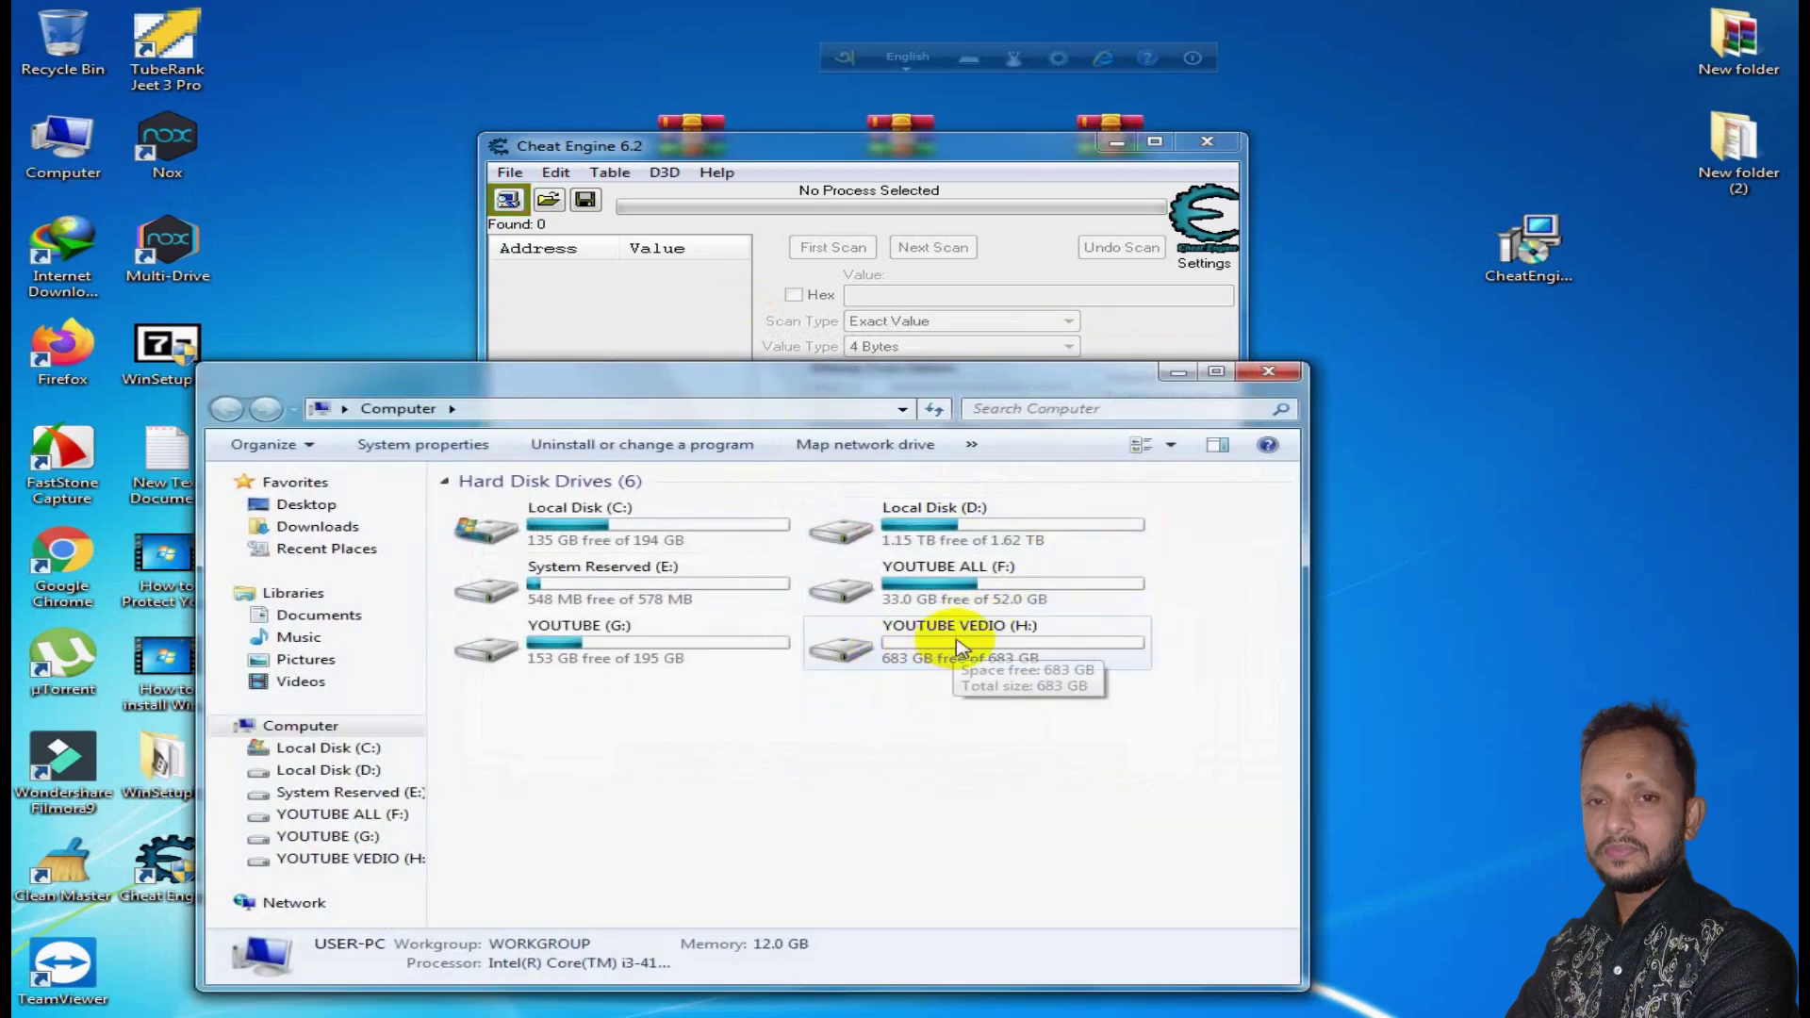
{"action": "double_click", "coordinate": [962, 650]}
{"action": "right_click", "coordinate": [618, 517]}
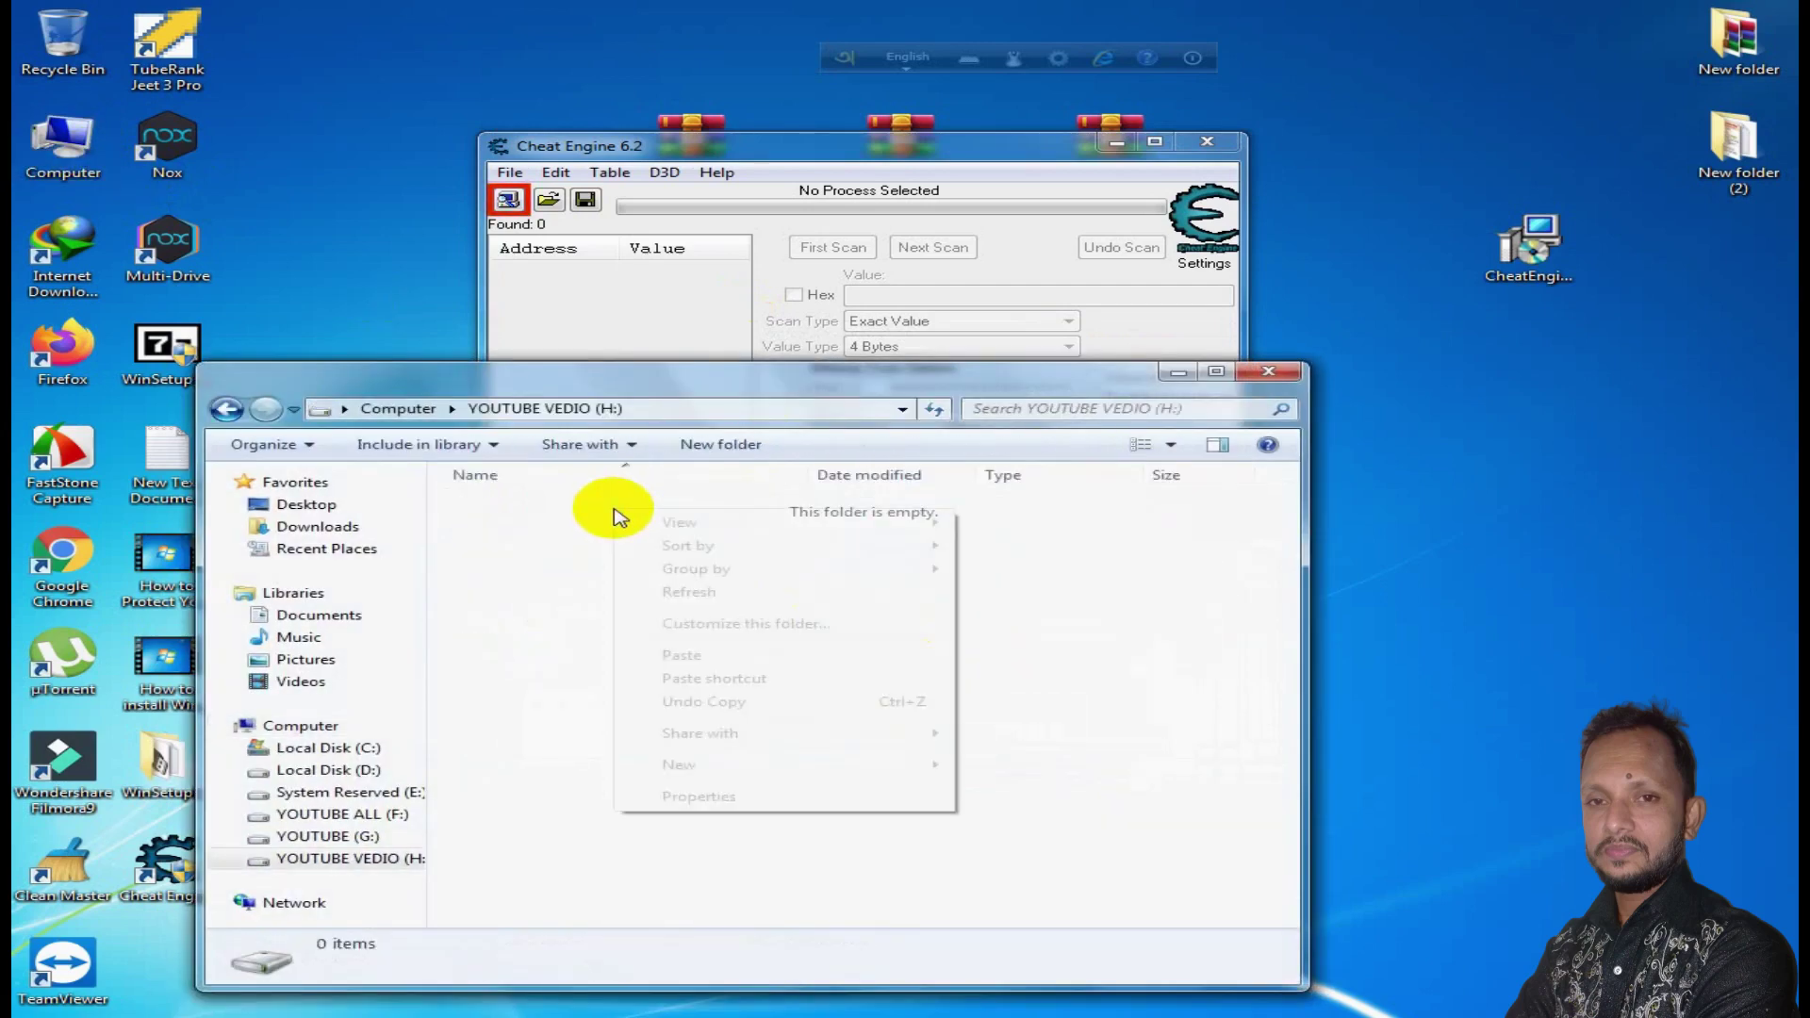
{"action": "left_click", "coordinate": [685, 653]}
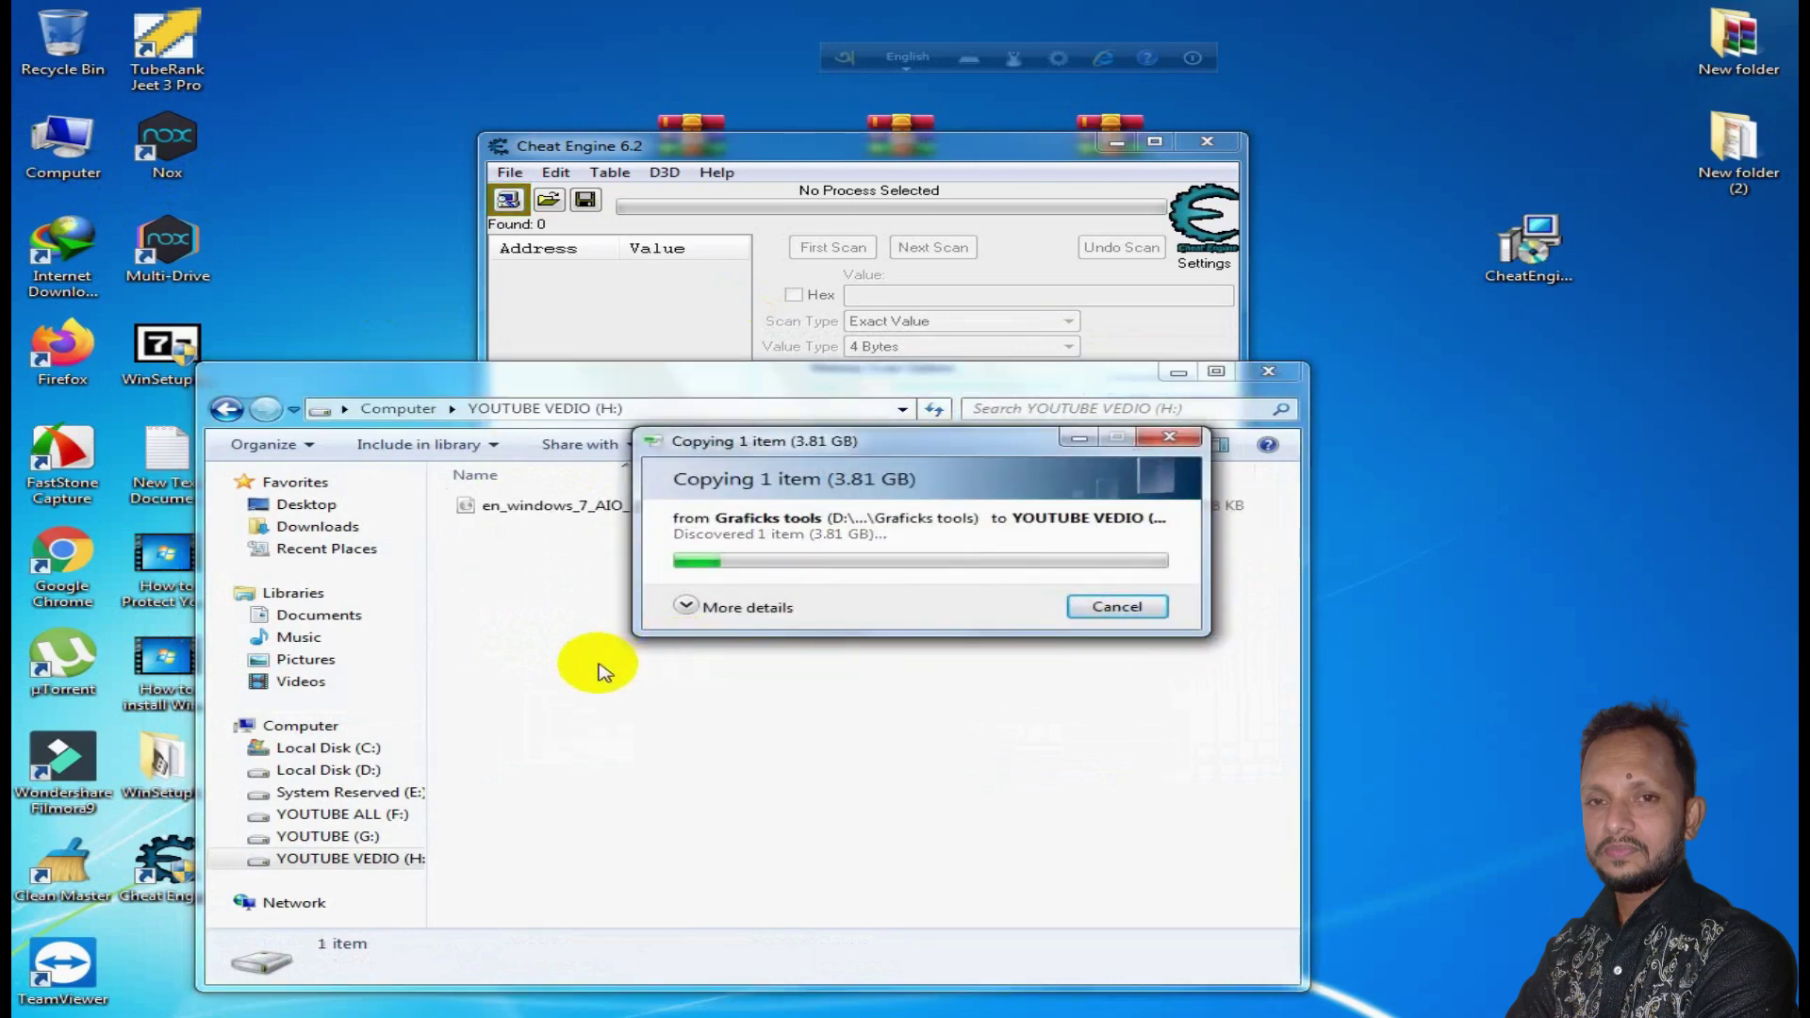
{"action": "left_click", "coordinate": [1115, 606]}
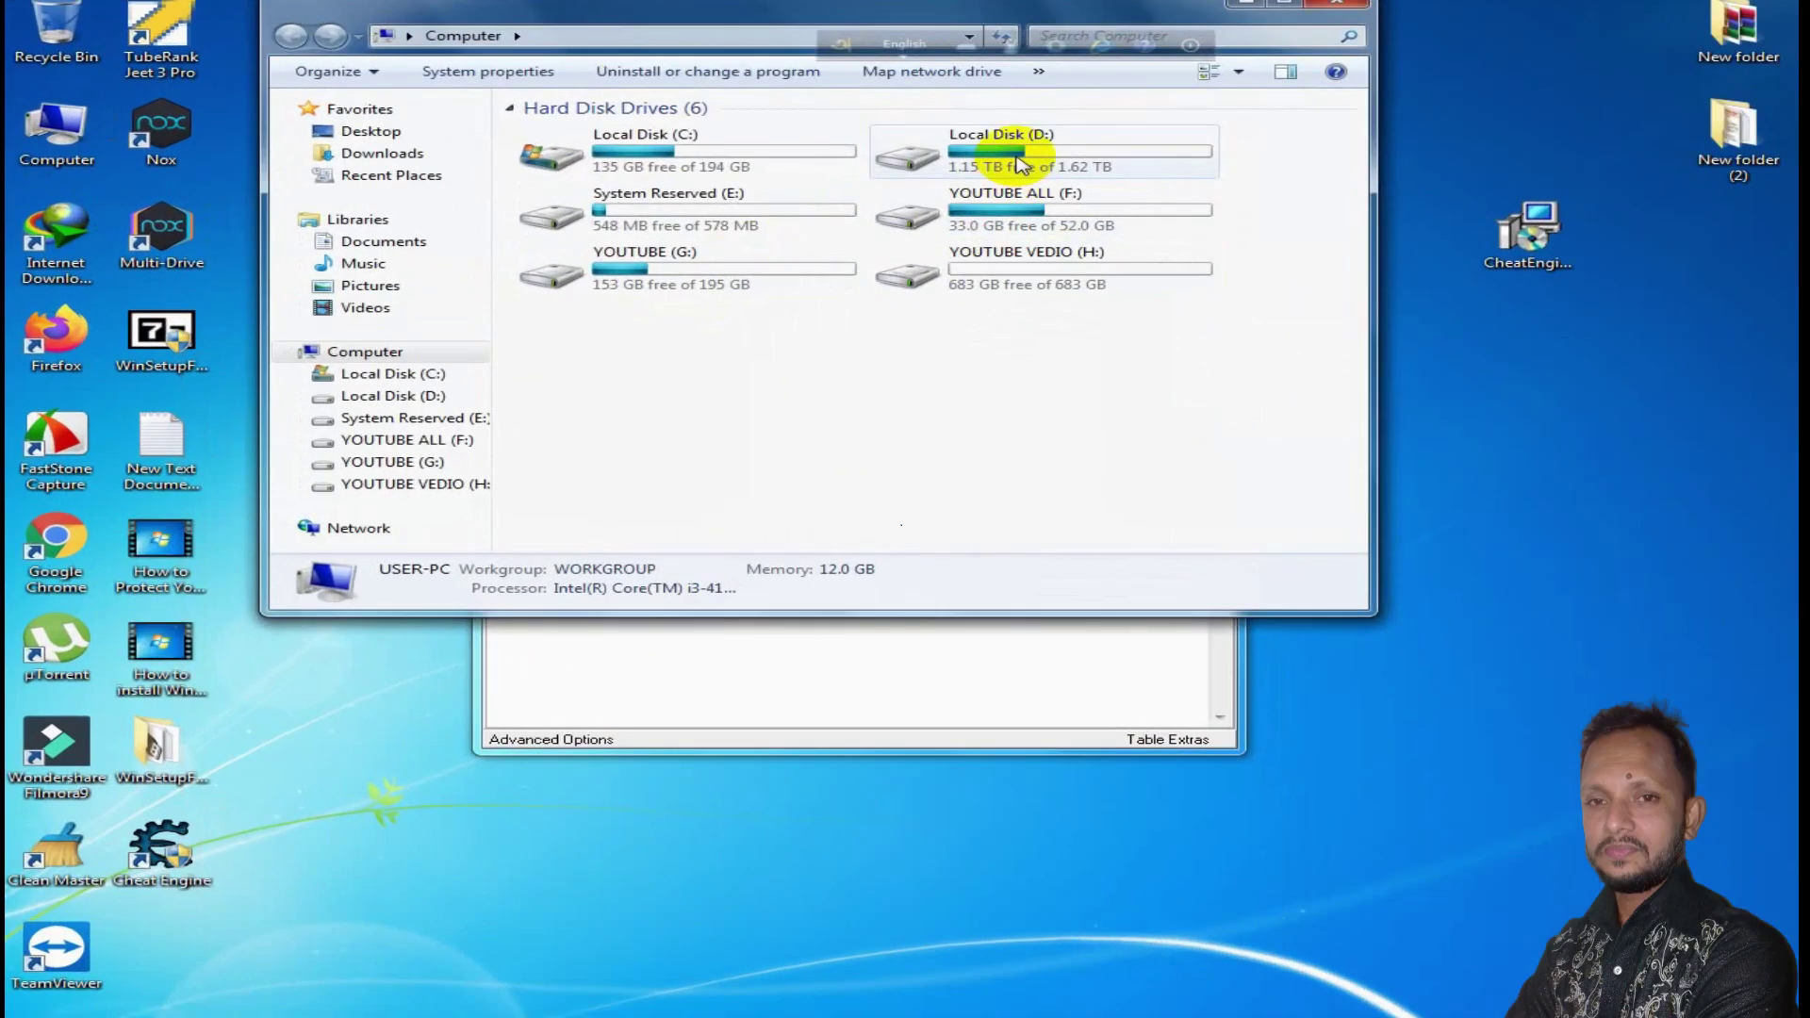
Step: Open the Graficks tools folder inside ALL SOFTWER on Local Disk (D:) and move its window aside
{"action": "double_click", "coordinate": [1018, 164]}
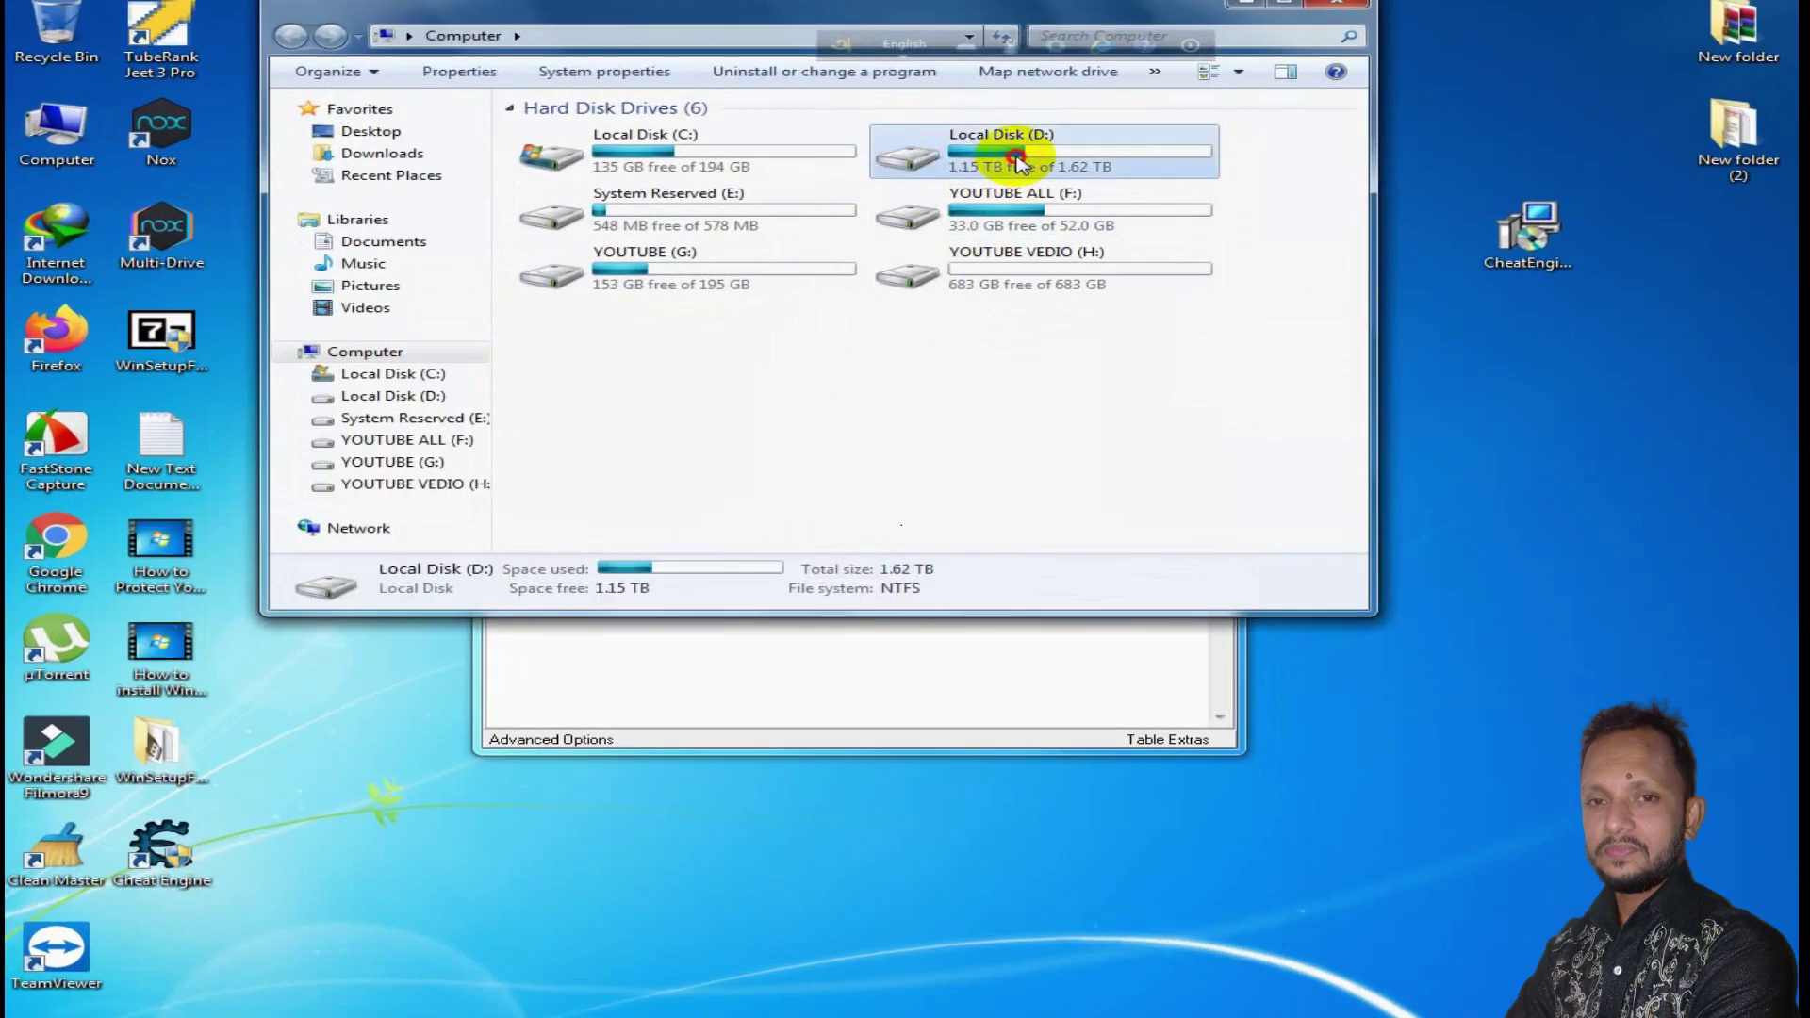
{"action": "double_click", "coordinate": [596, 137]}
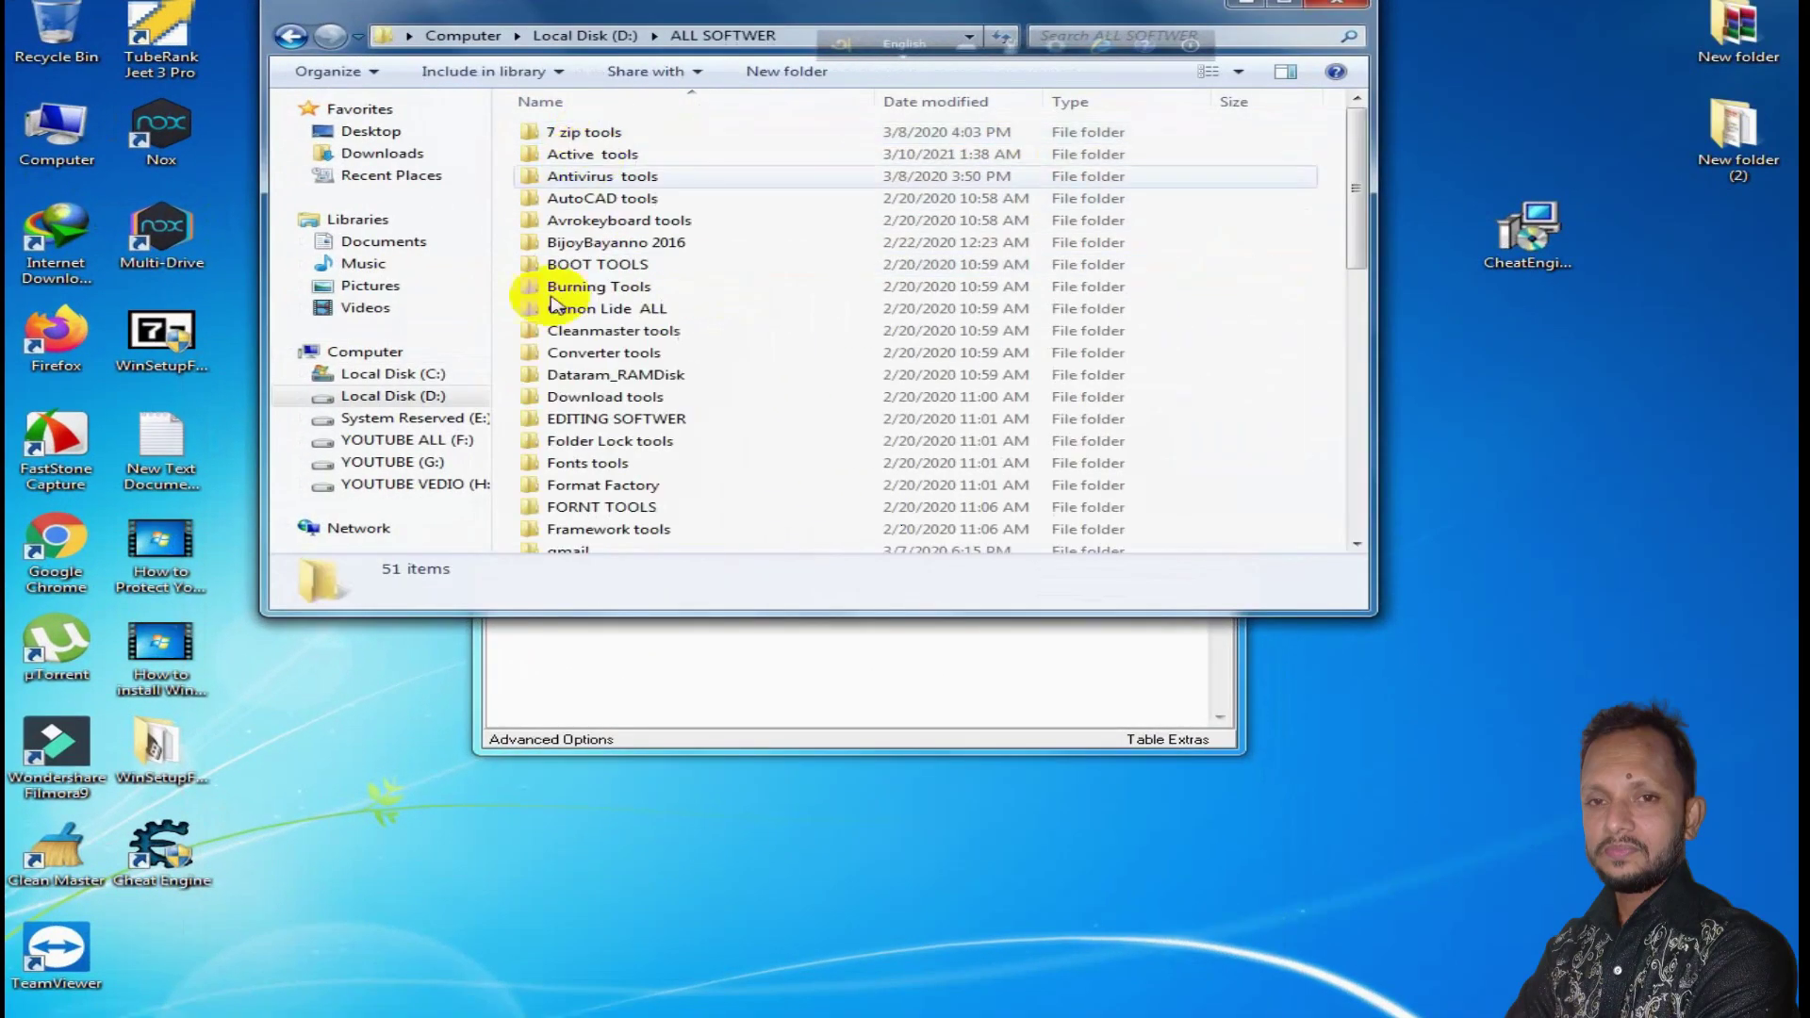
{"action": "scroll", "coordinate": [653, 447], "scroll_direction": "down", "scroll_amount": 2}
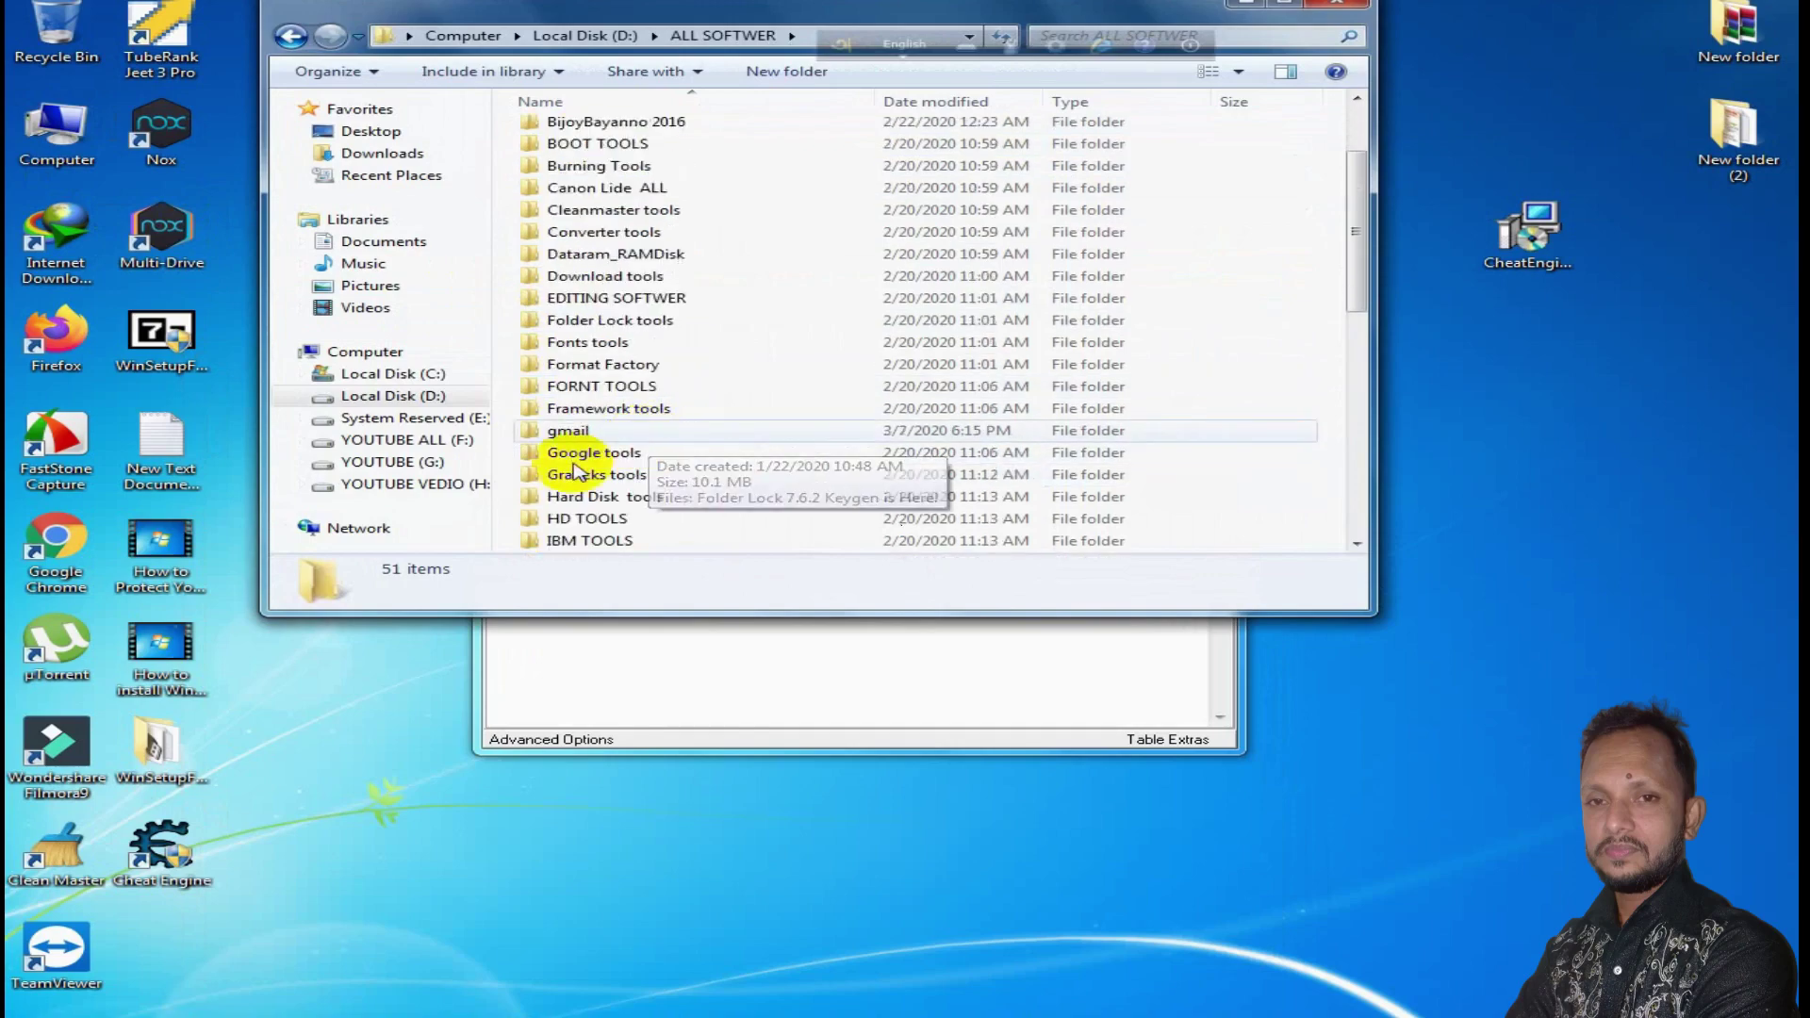
{"action": "double_click", "coordinate": [603, 475]}
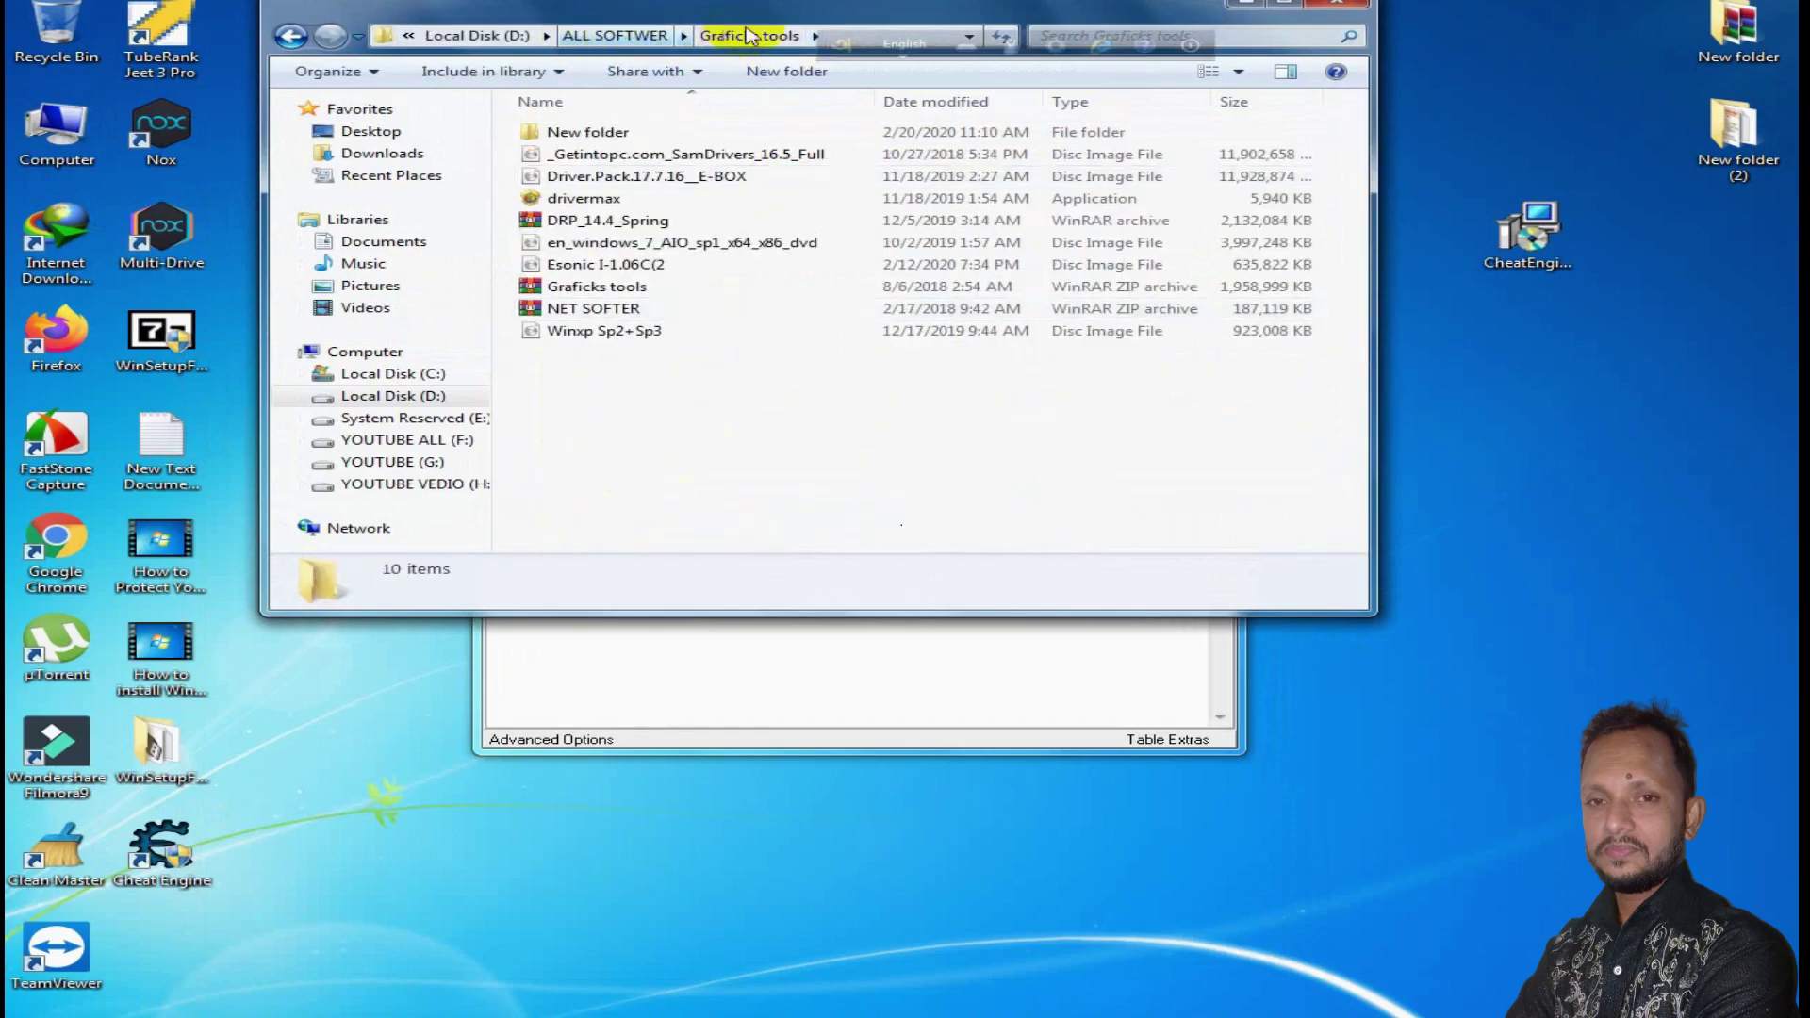
{"action": "left_click_drag", "start_coordinate": [774, 11], "coordinate": [1345, 43]}
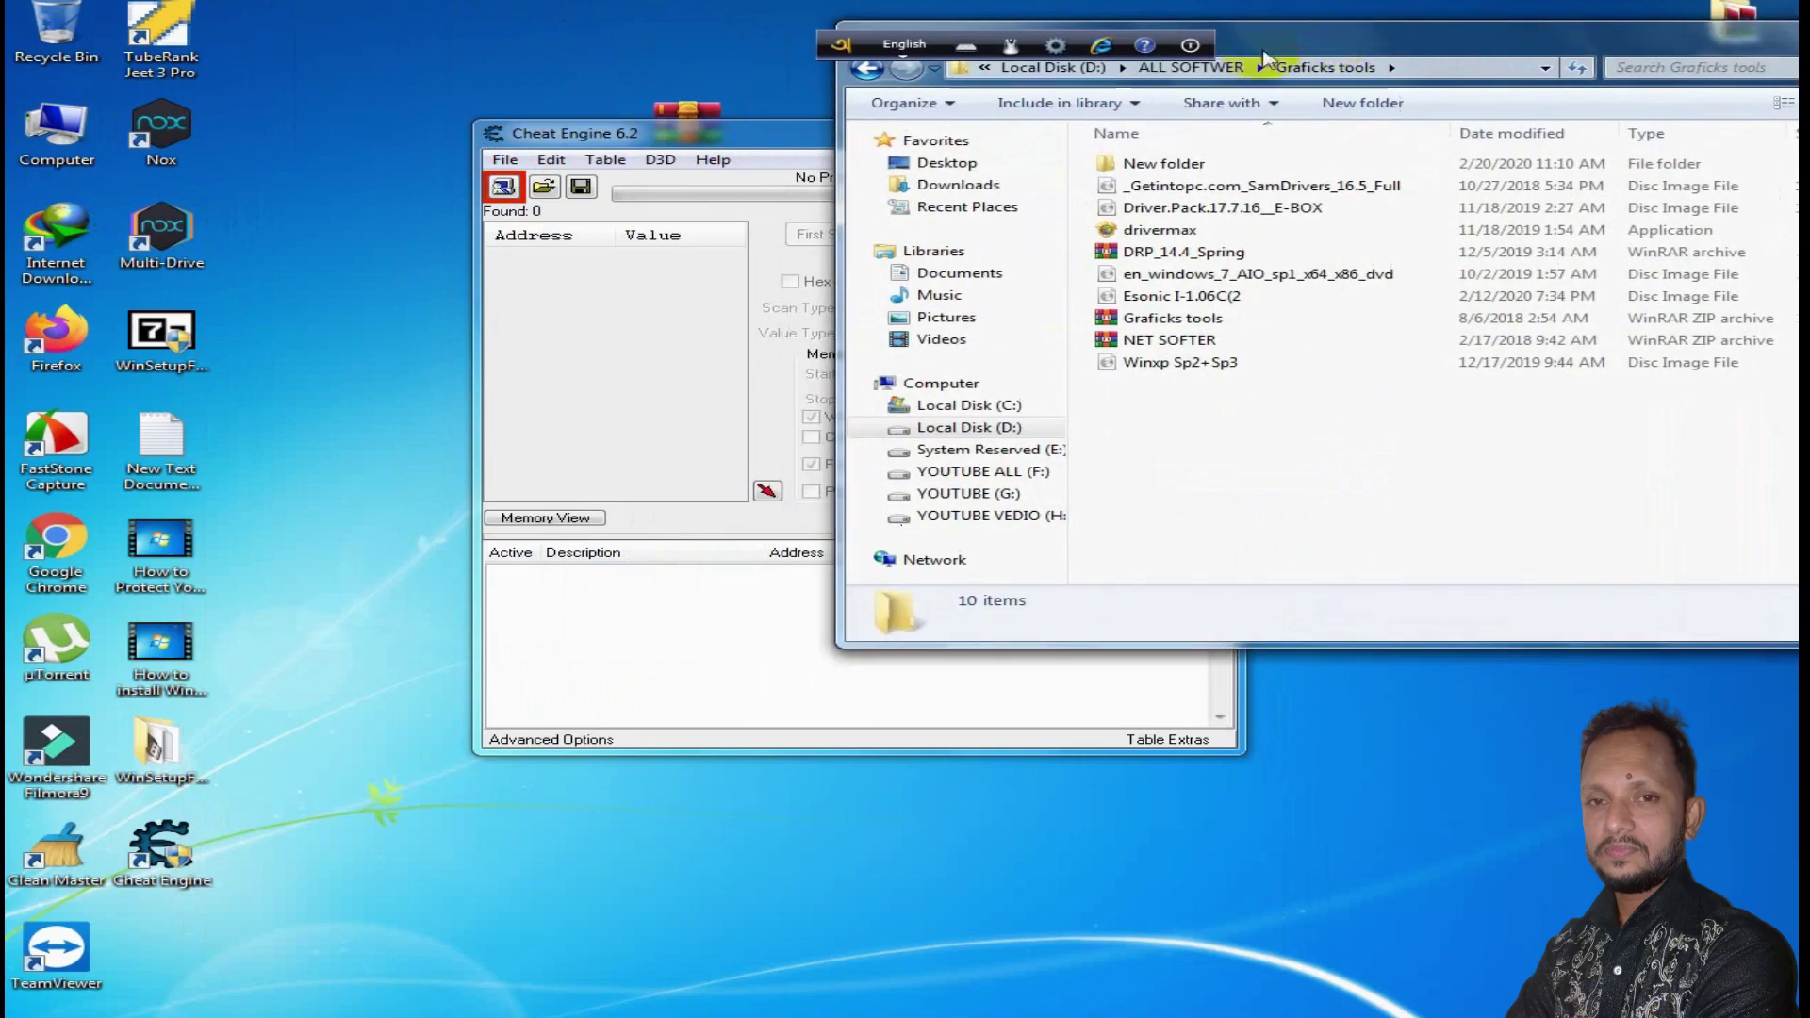
Step: Open YOUTUBE VEDIO (H:) beside the Graficks tools window, copy the Winxp Sp2+Sp3 disc image into it, and close the drive window
{"action": "double_click", "coordinate": [56, 115]}
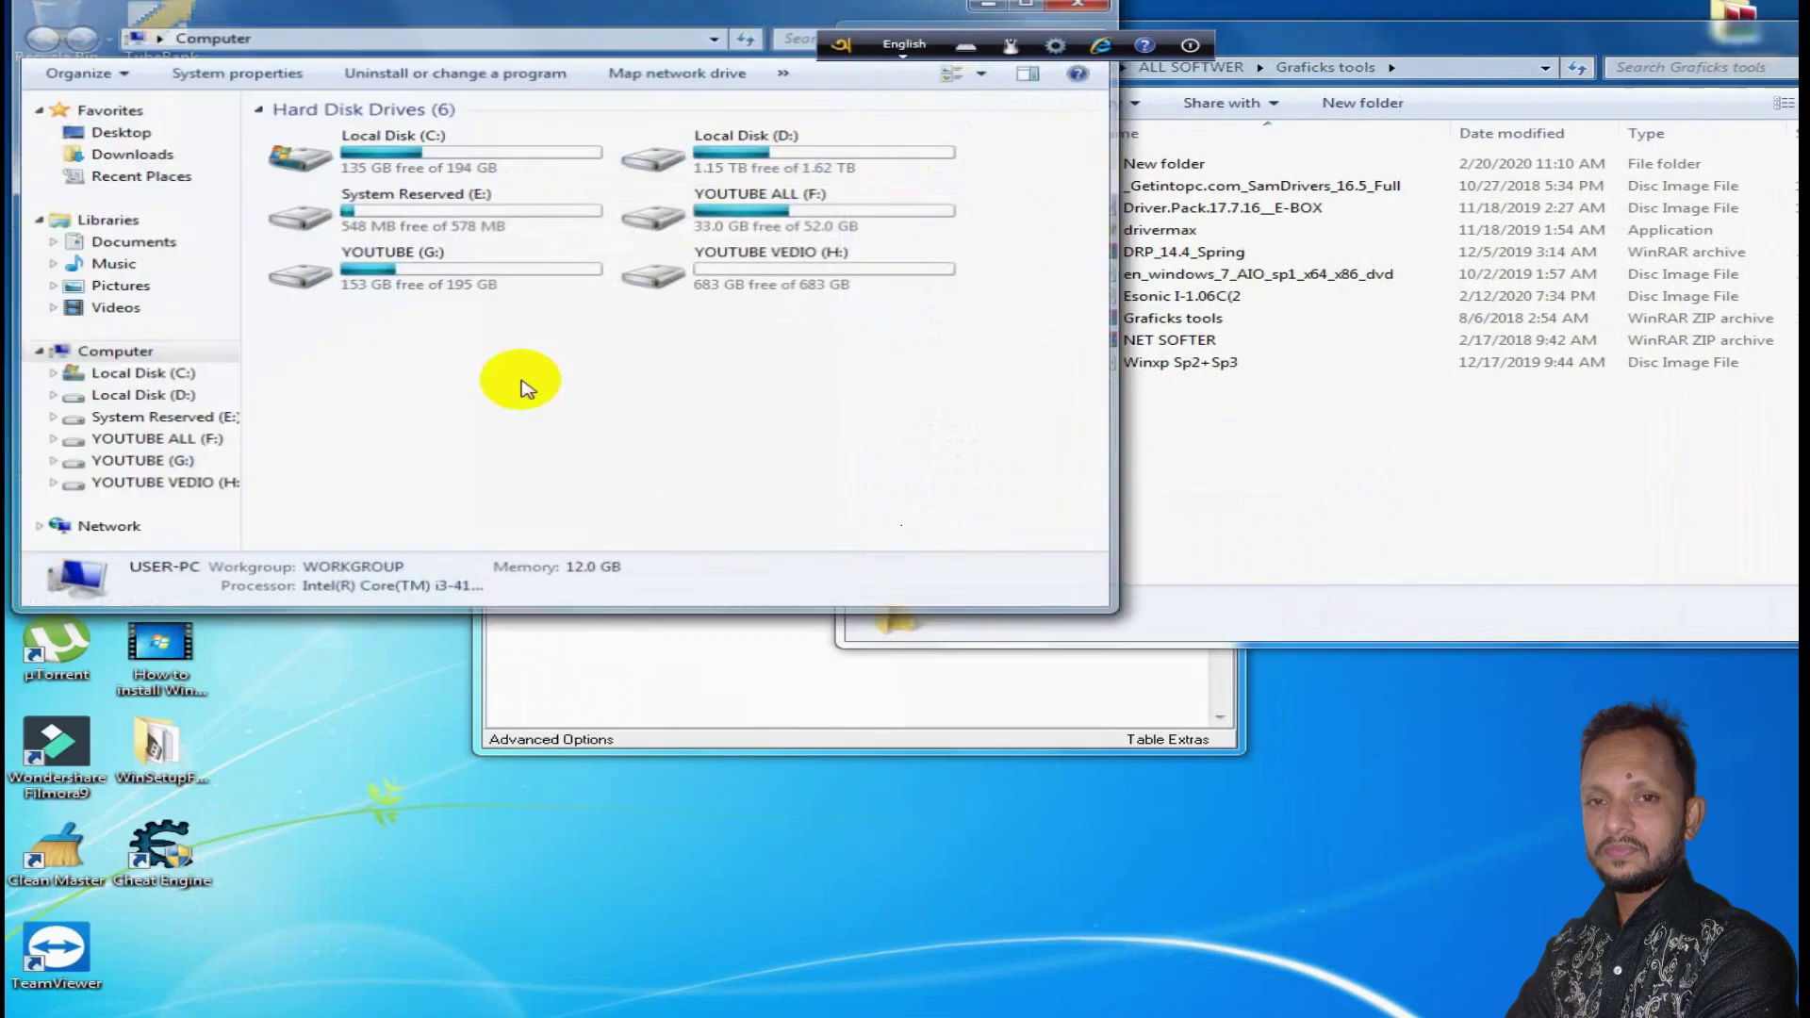
{"action": "left_click", "coordinate": [712, 275]}
{"action": "double_click", "coordinate": [711, 275]}
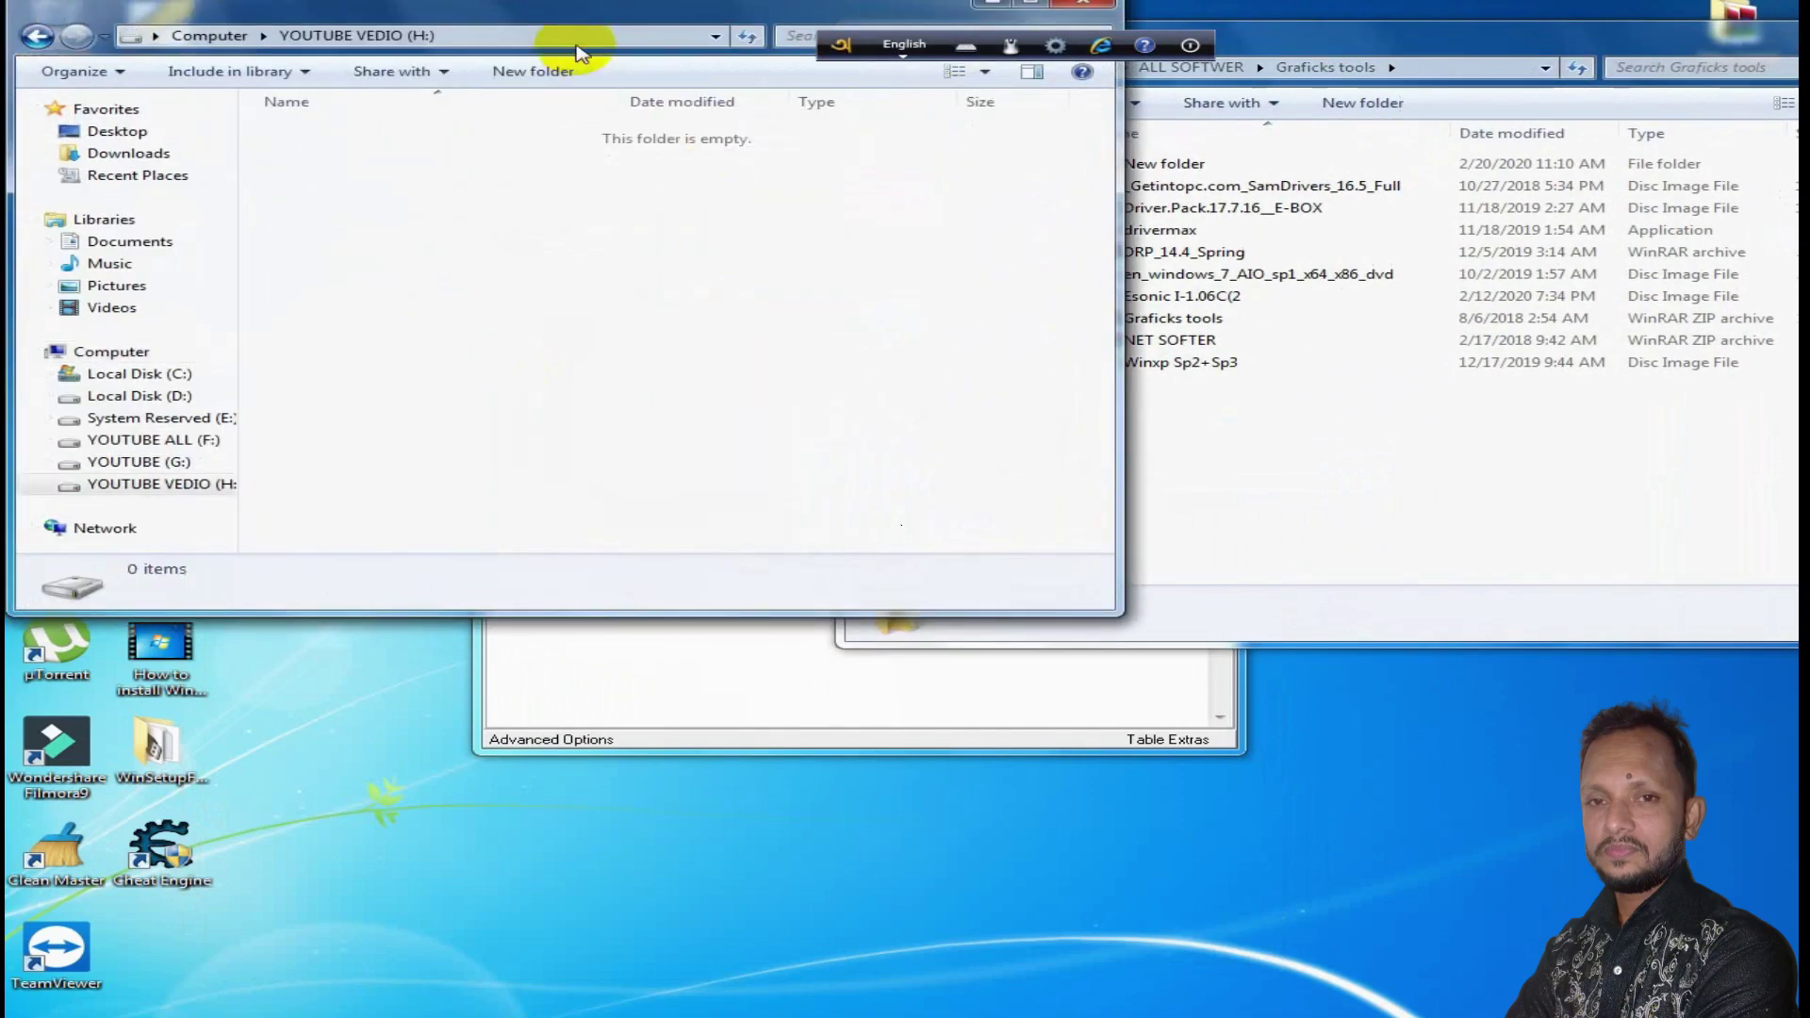
{"action": "left_click_drag", "start_coordinate": [592, 39], "coordinate": [335, 85]}
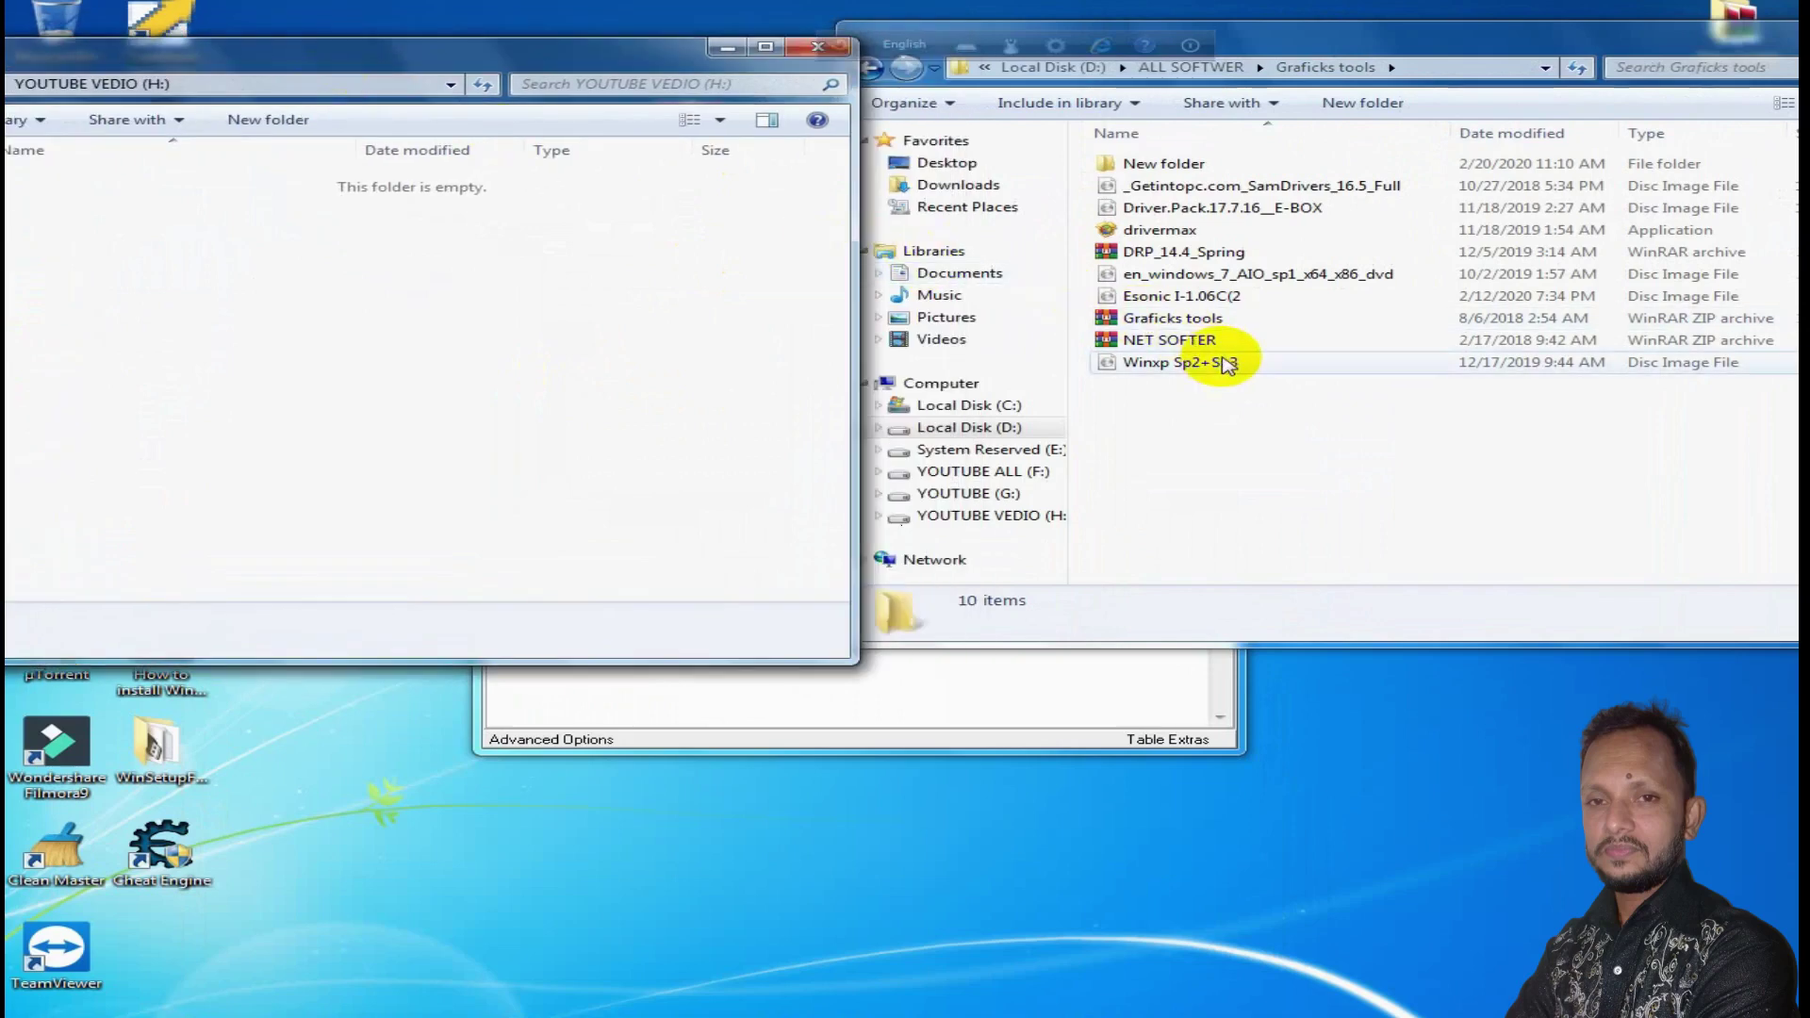
{"action": "left_click_drag", "start_coordinate": [1213, 358], "coordinate": [206, 326]}
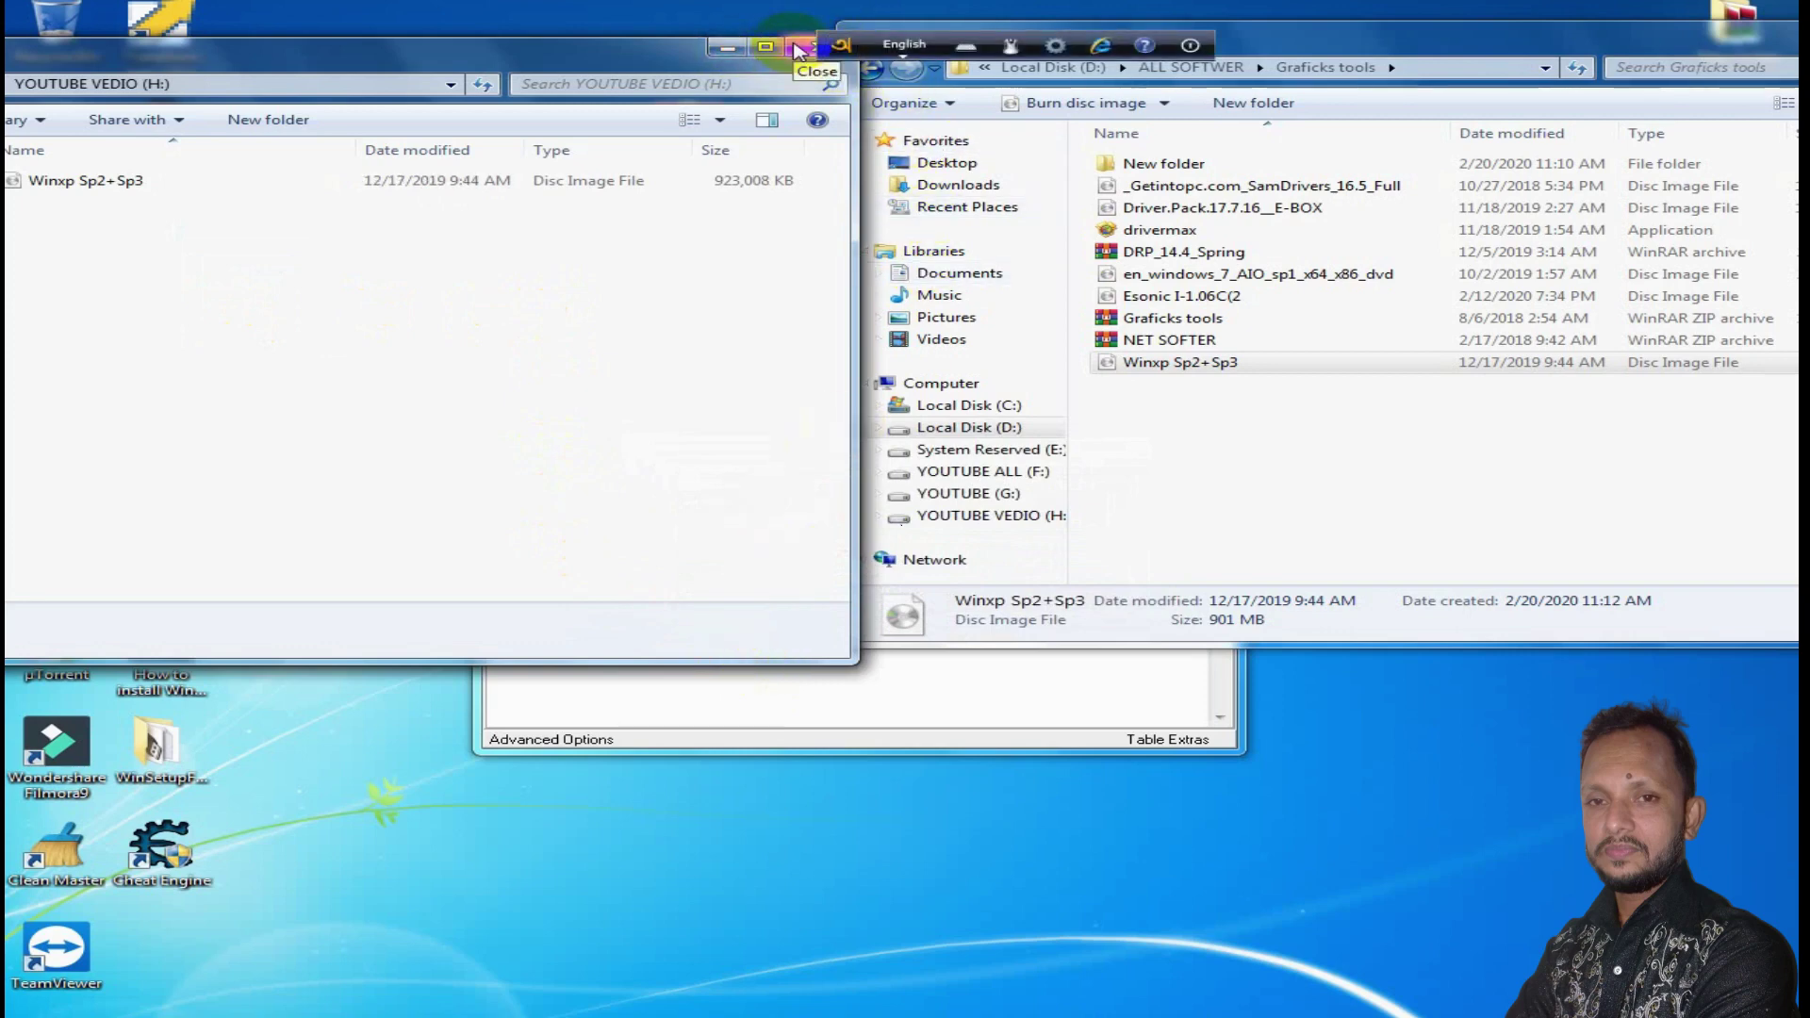
{"action": "left_click", "coordinate": [799, 52]}
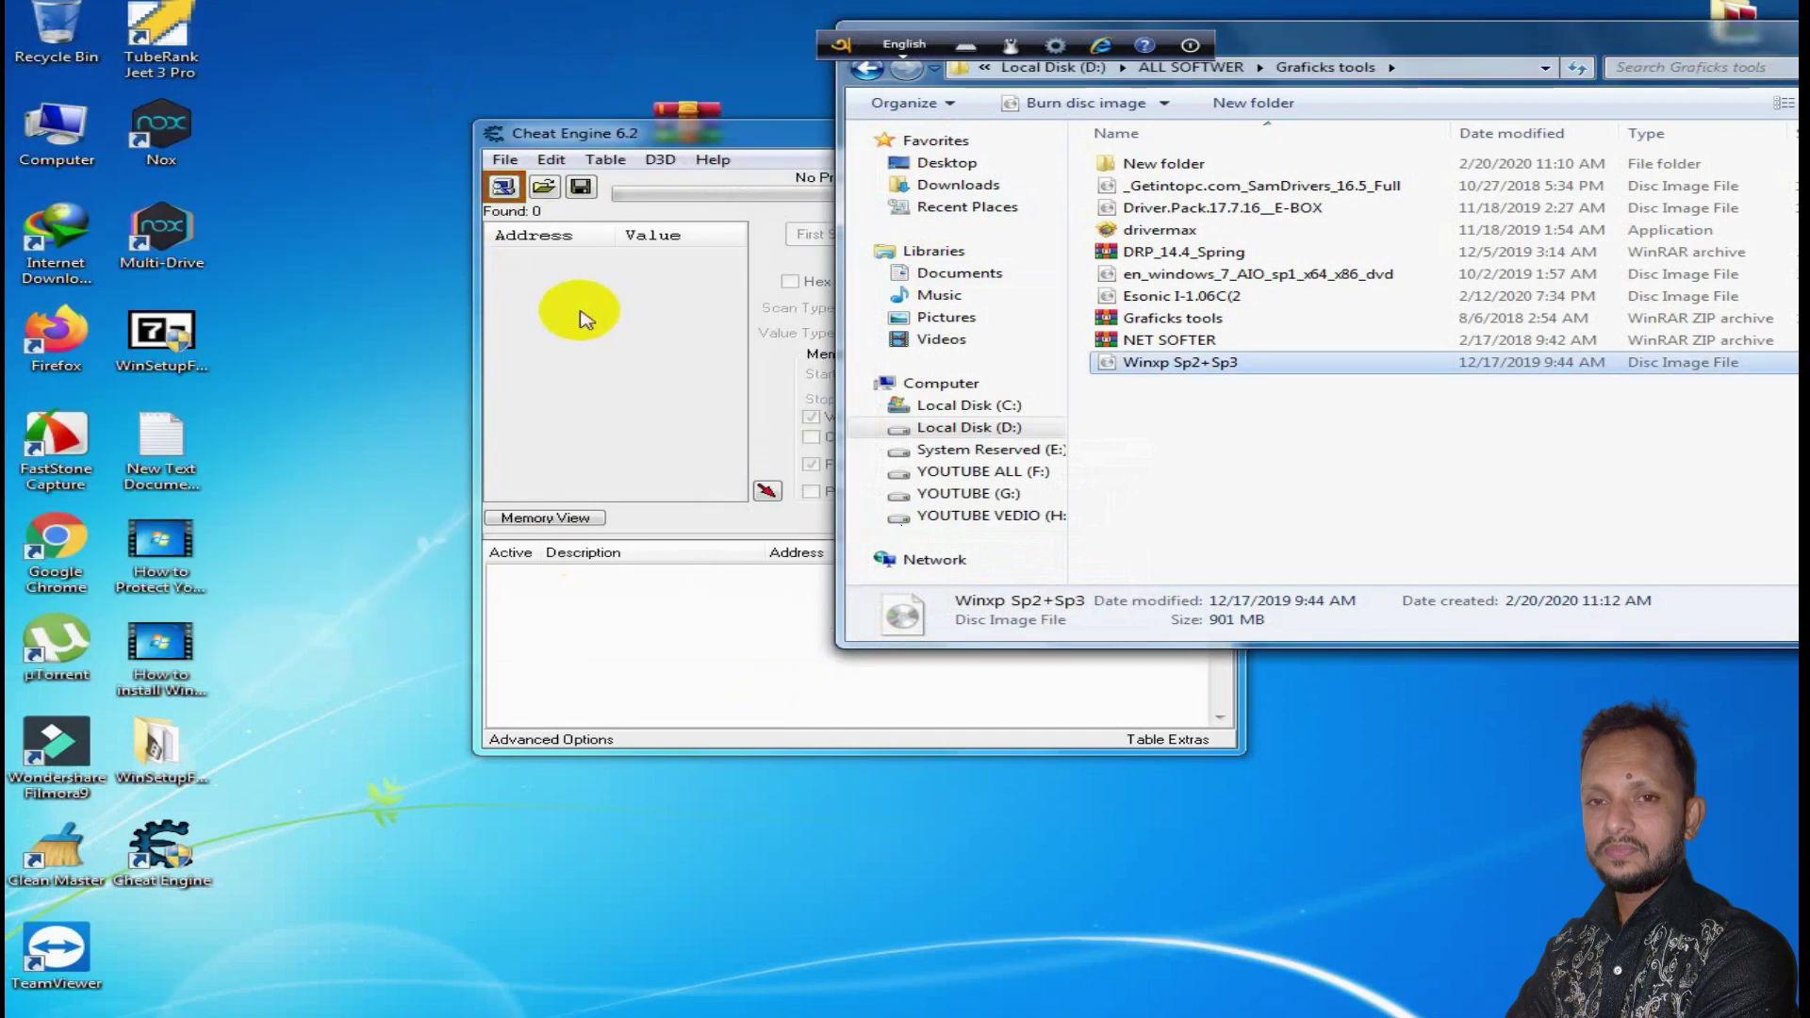
Step: Move the Cheat Engine window clear of the folder window and attach it to the SuperCopier2.exe process
{"action": "left_click_drag", "start_coordinate": [771, 143], "coordinate": [498, 159]}
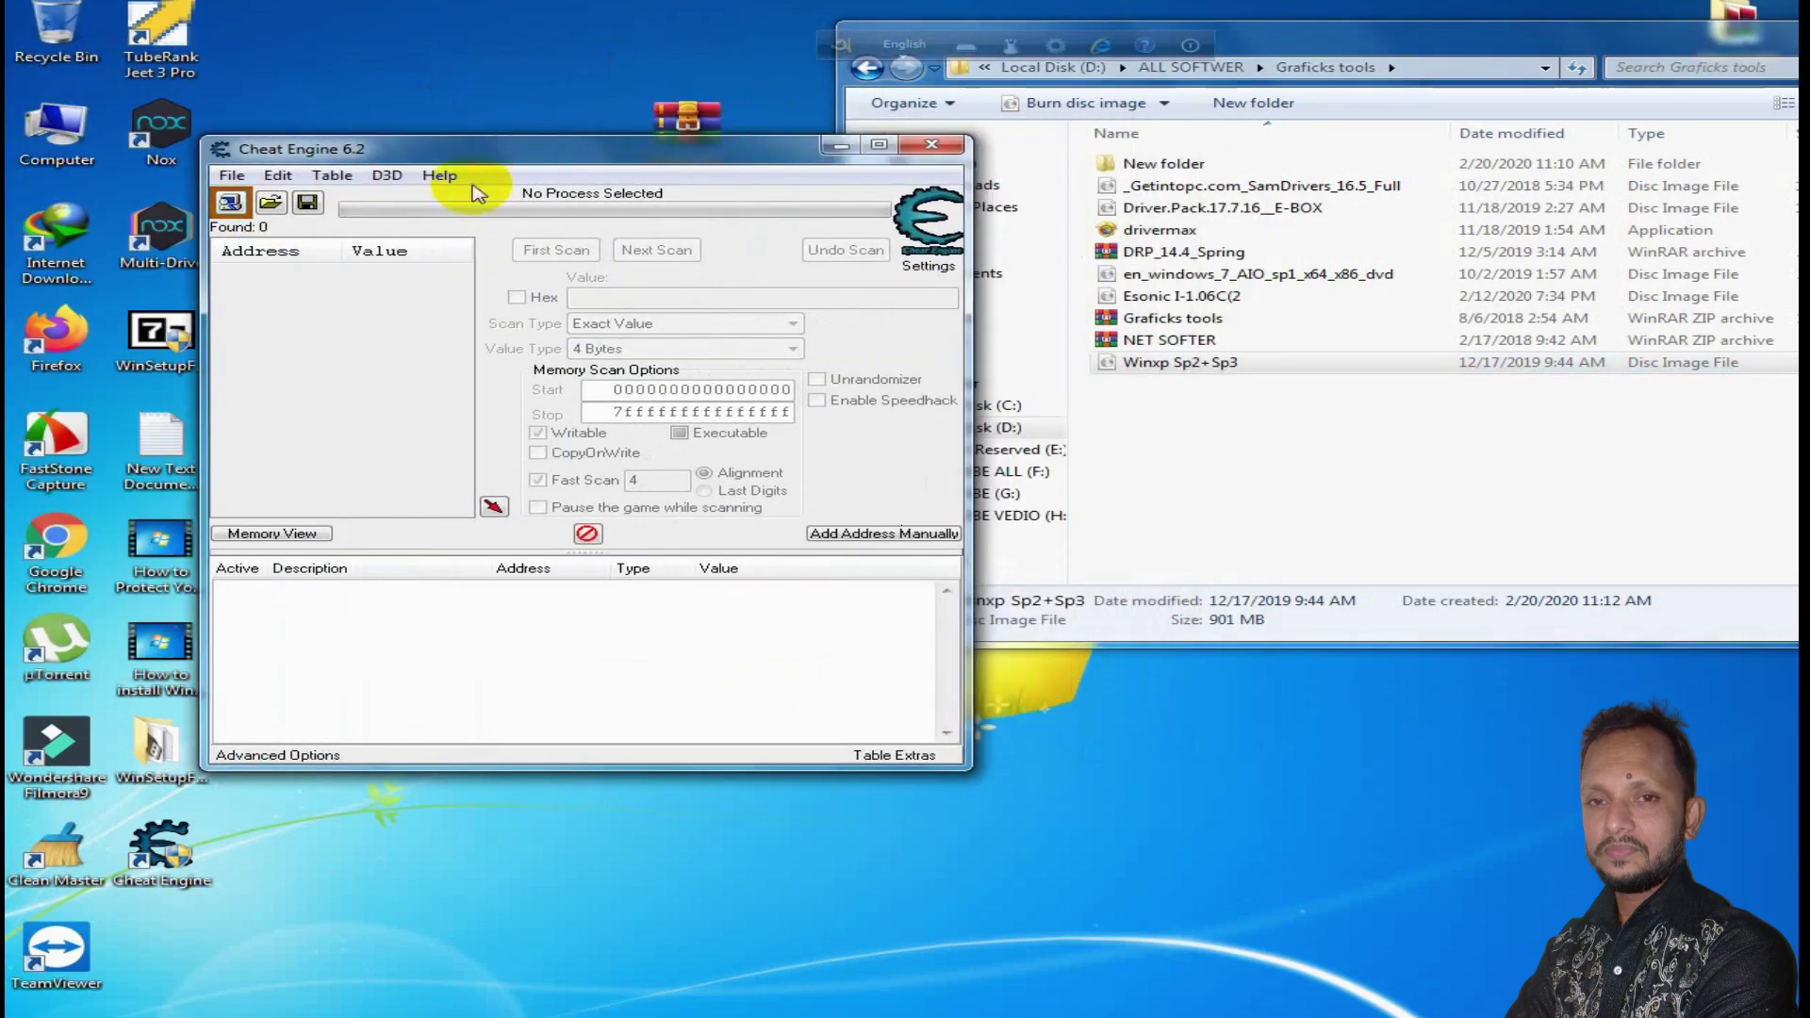
{"action": "left_click", "coordinate": [230, 204]}
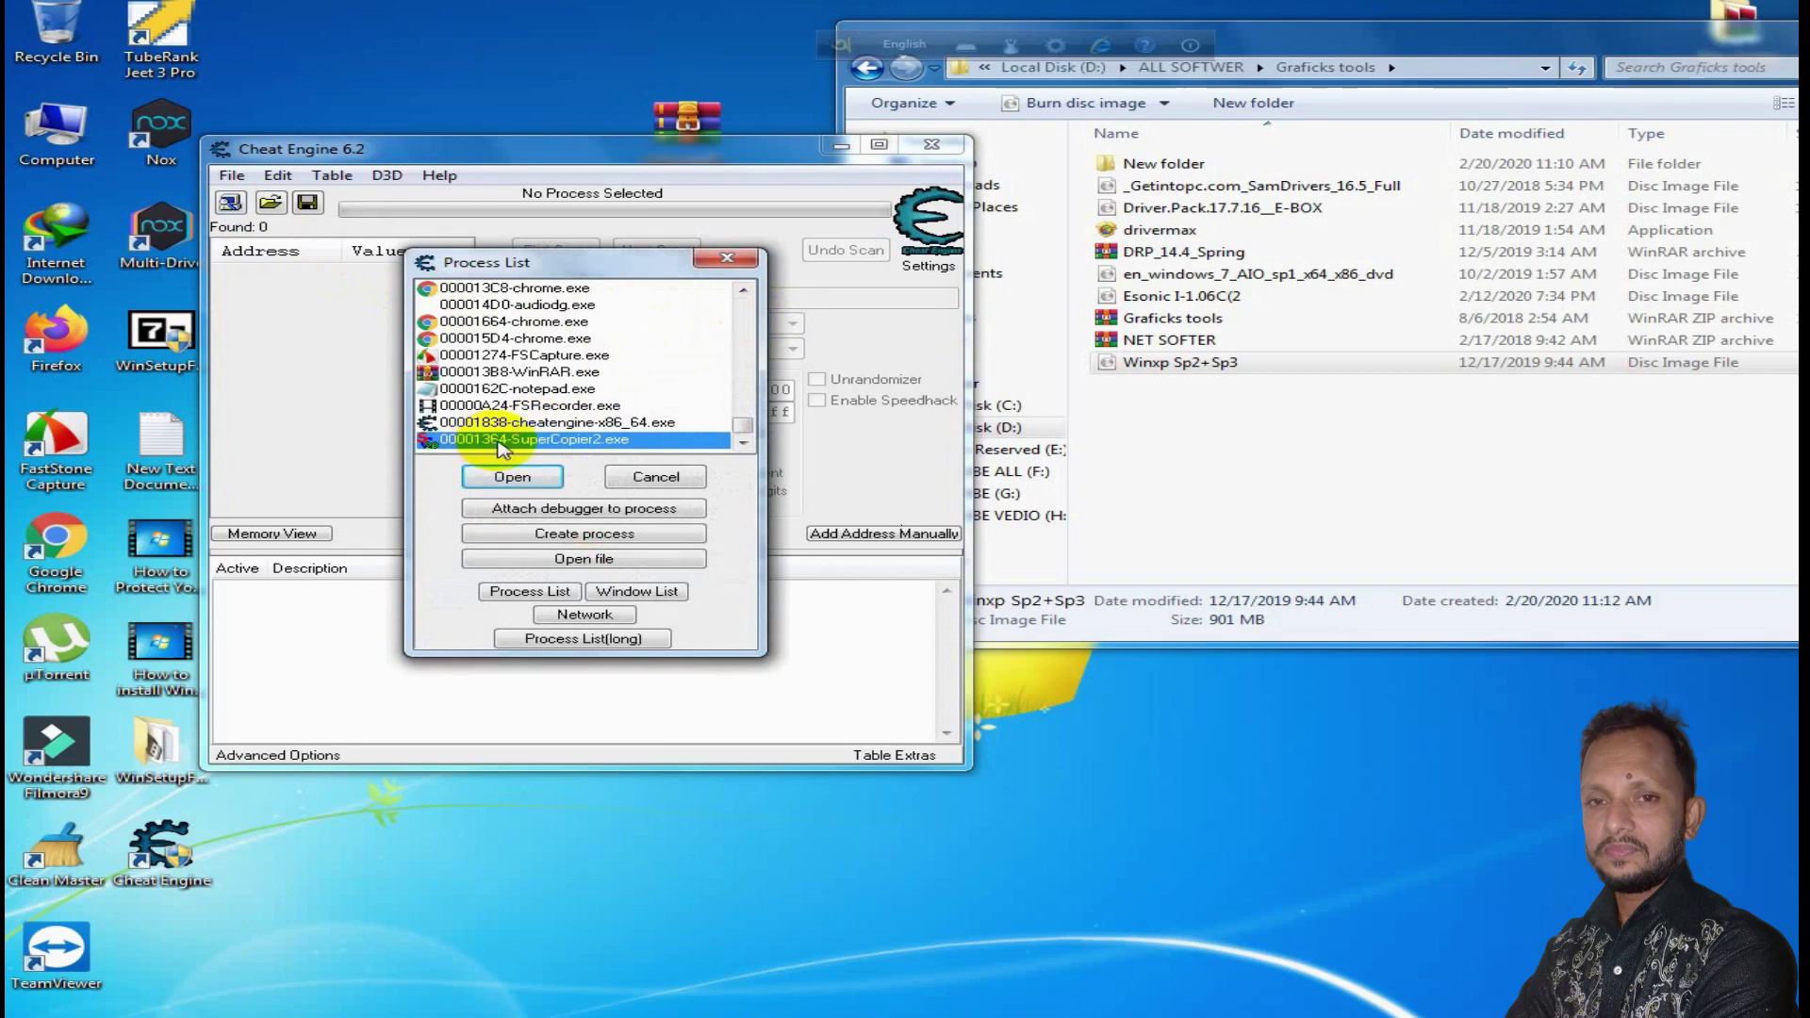
{"action": "left_click", "coordinate": [512, 478]}
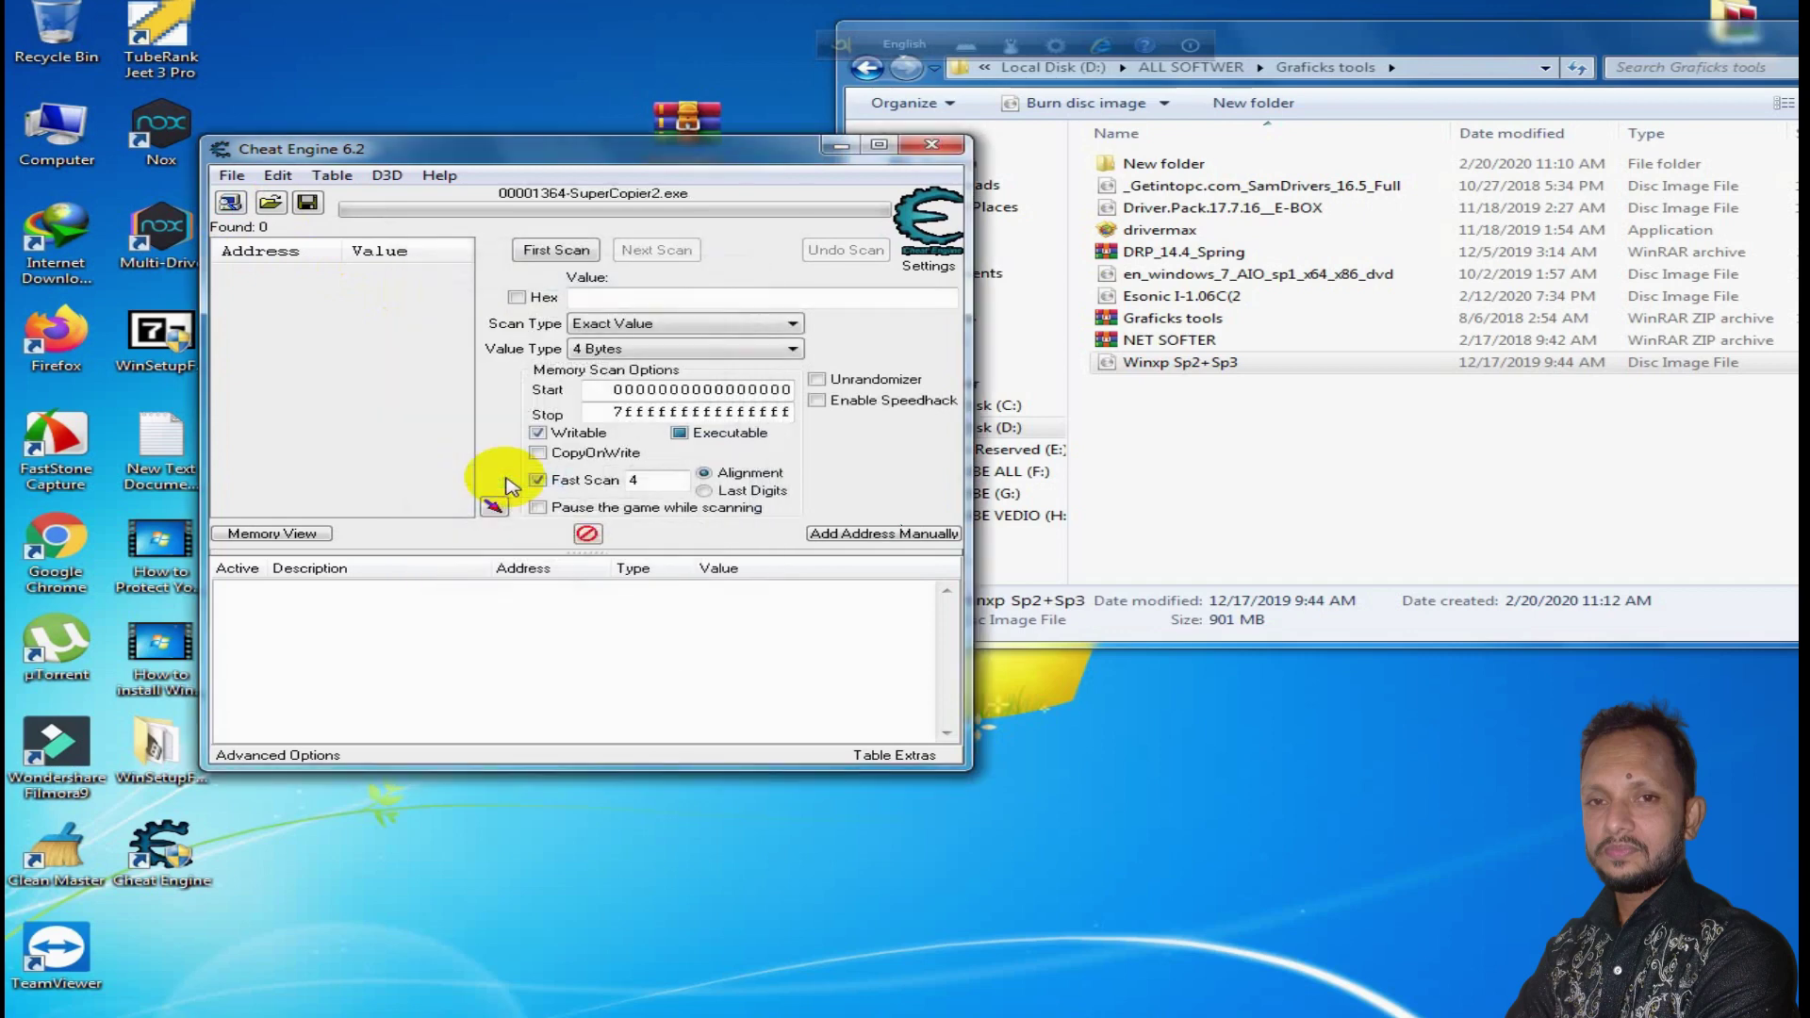
Step: Enable Speedhack for SuperCopier2.exe and apply a speed of 500.0
{"action": "left_click", "coordinate": [816, 401]}
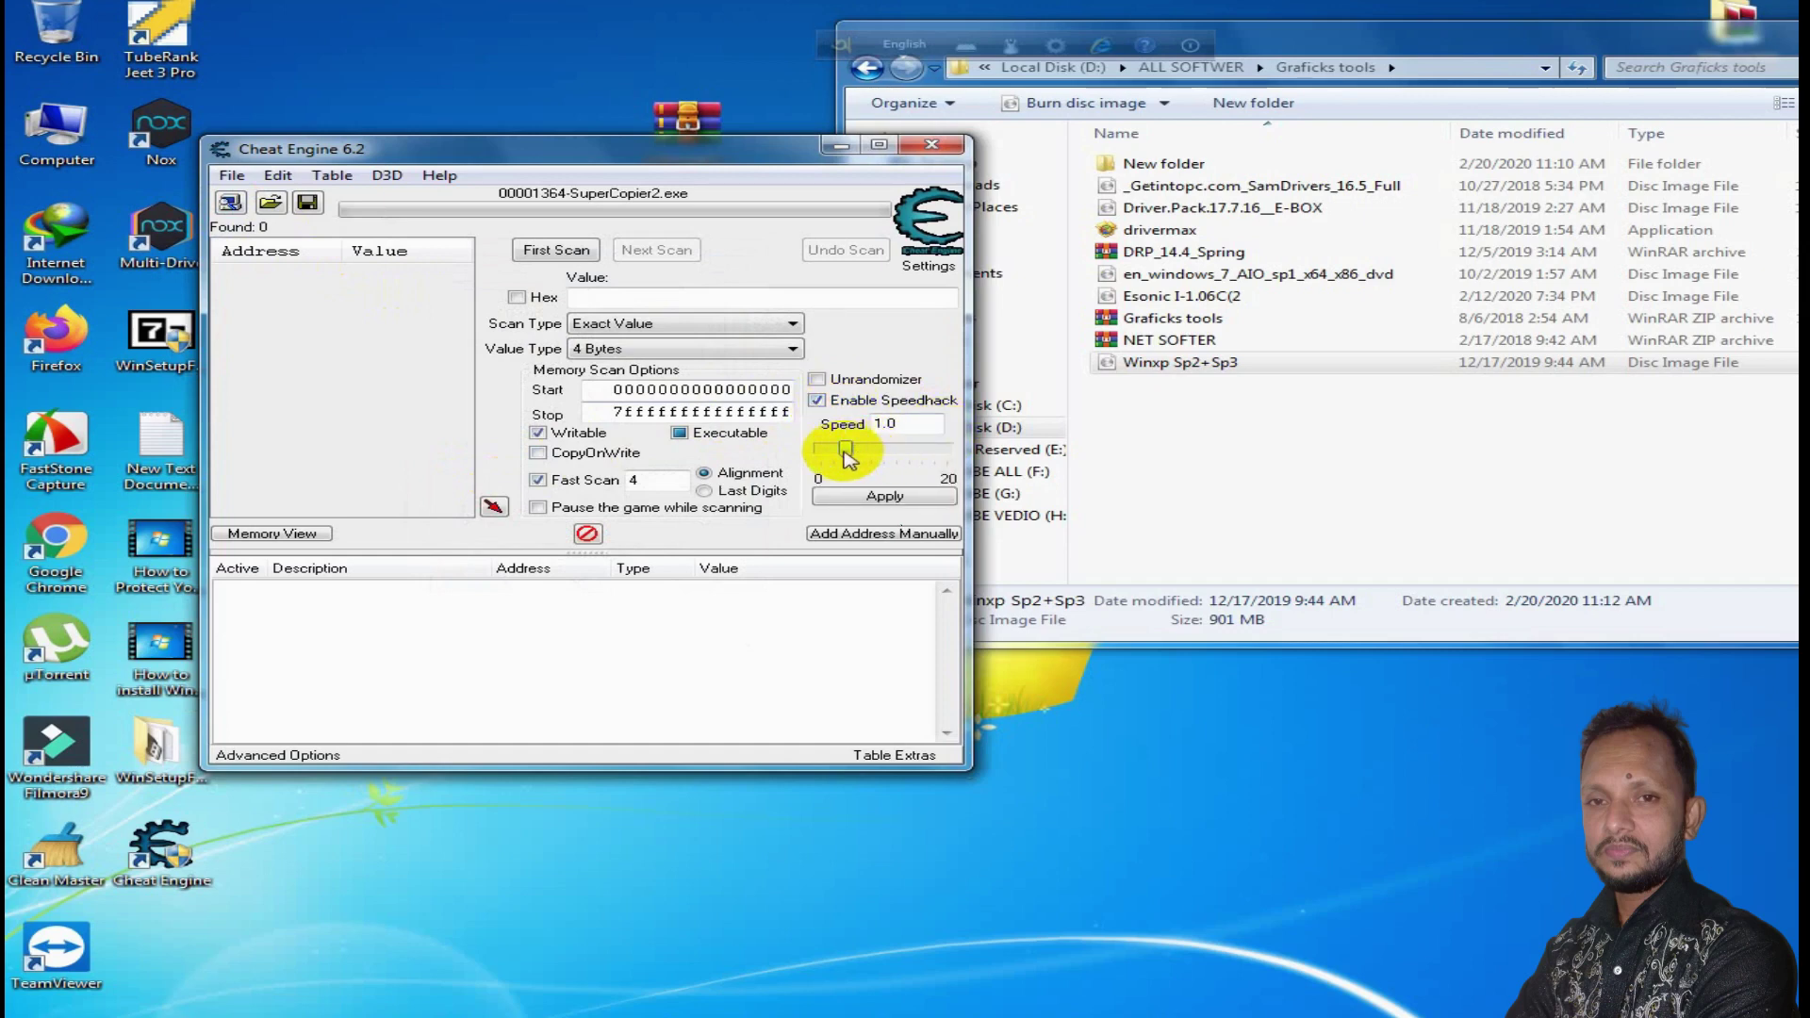
{"action": "left_click_drag", "start_coordinate": [846, 452], "coordinate": [947, 451]}
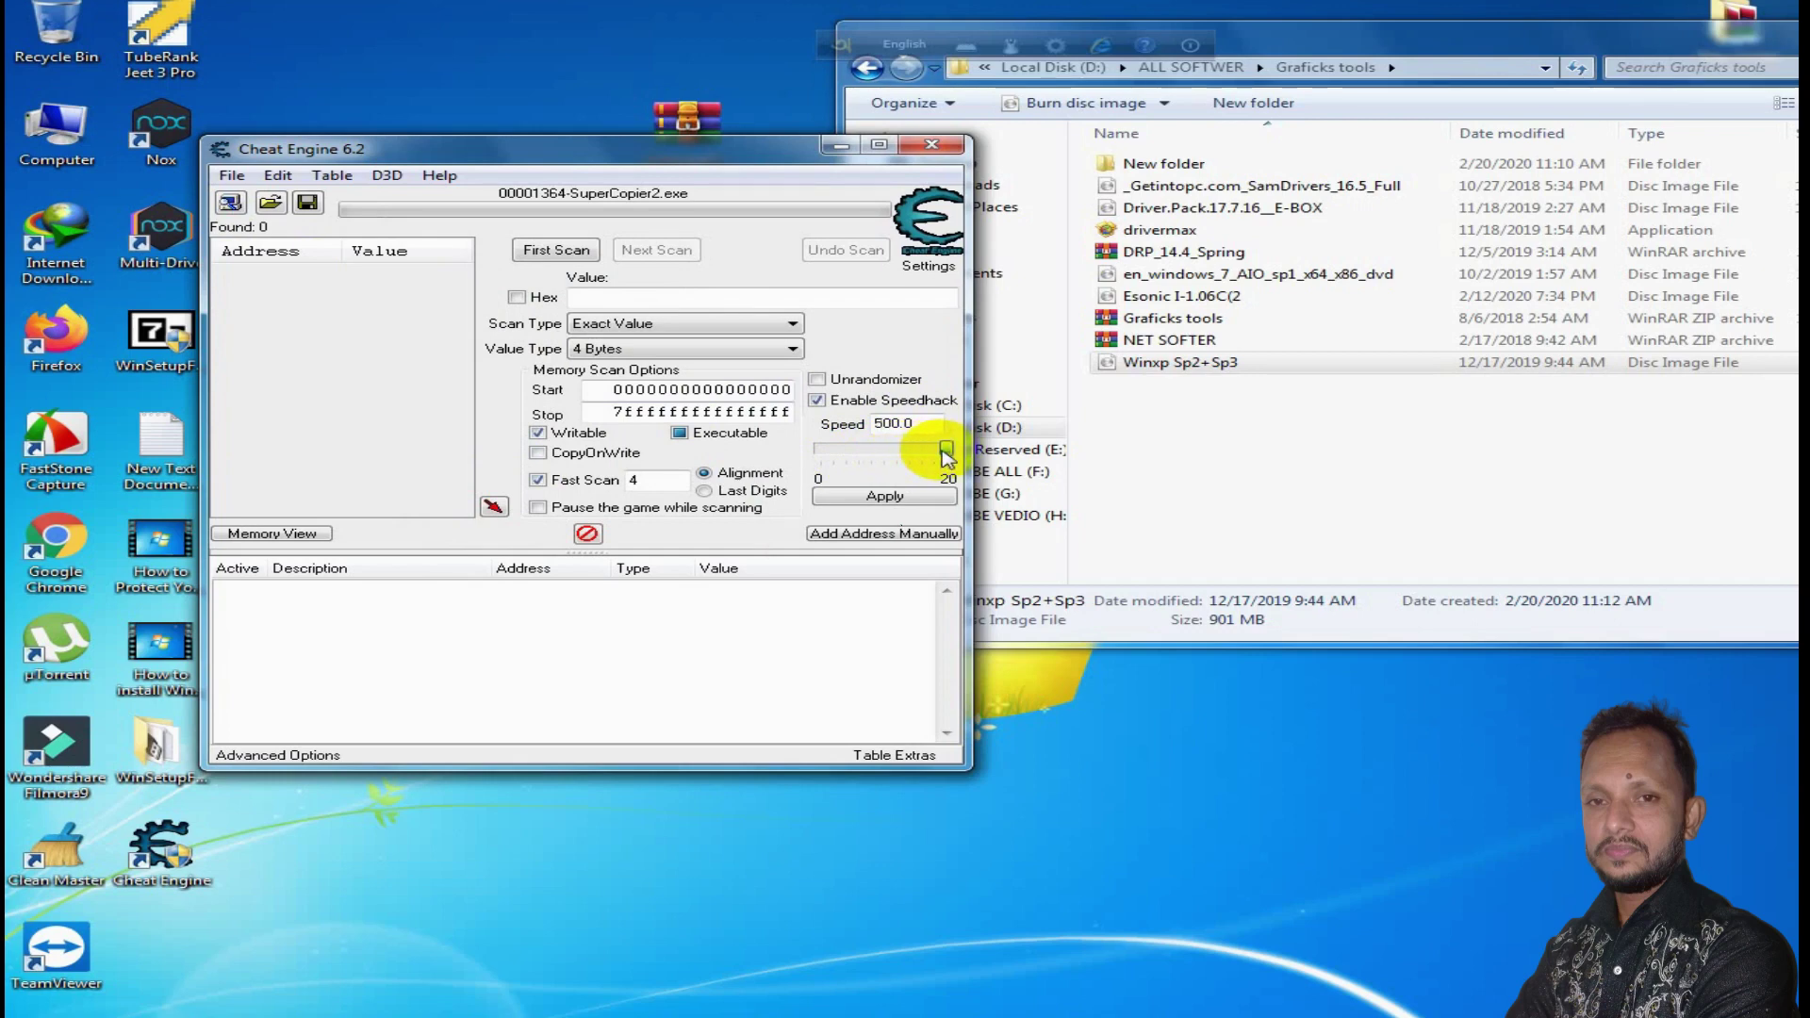
{"action": "left_click", "coordinate": [881, 497]}
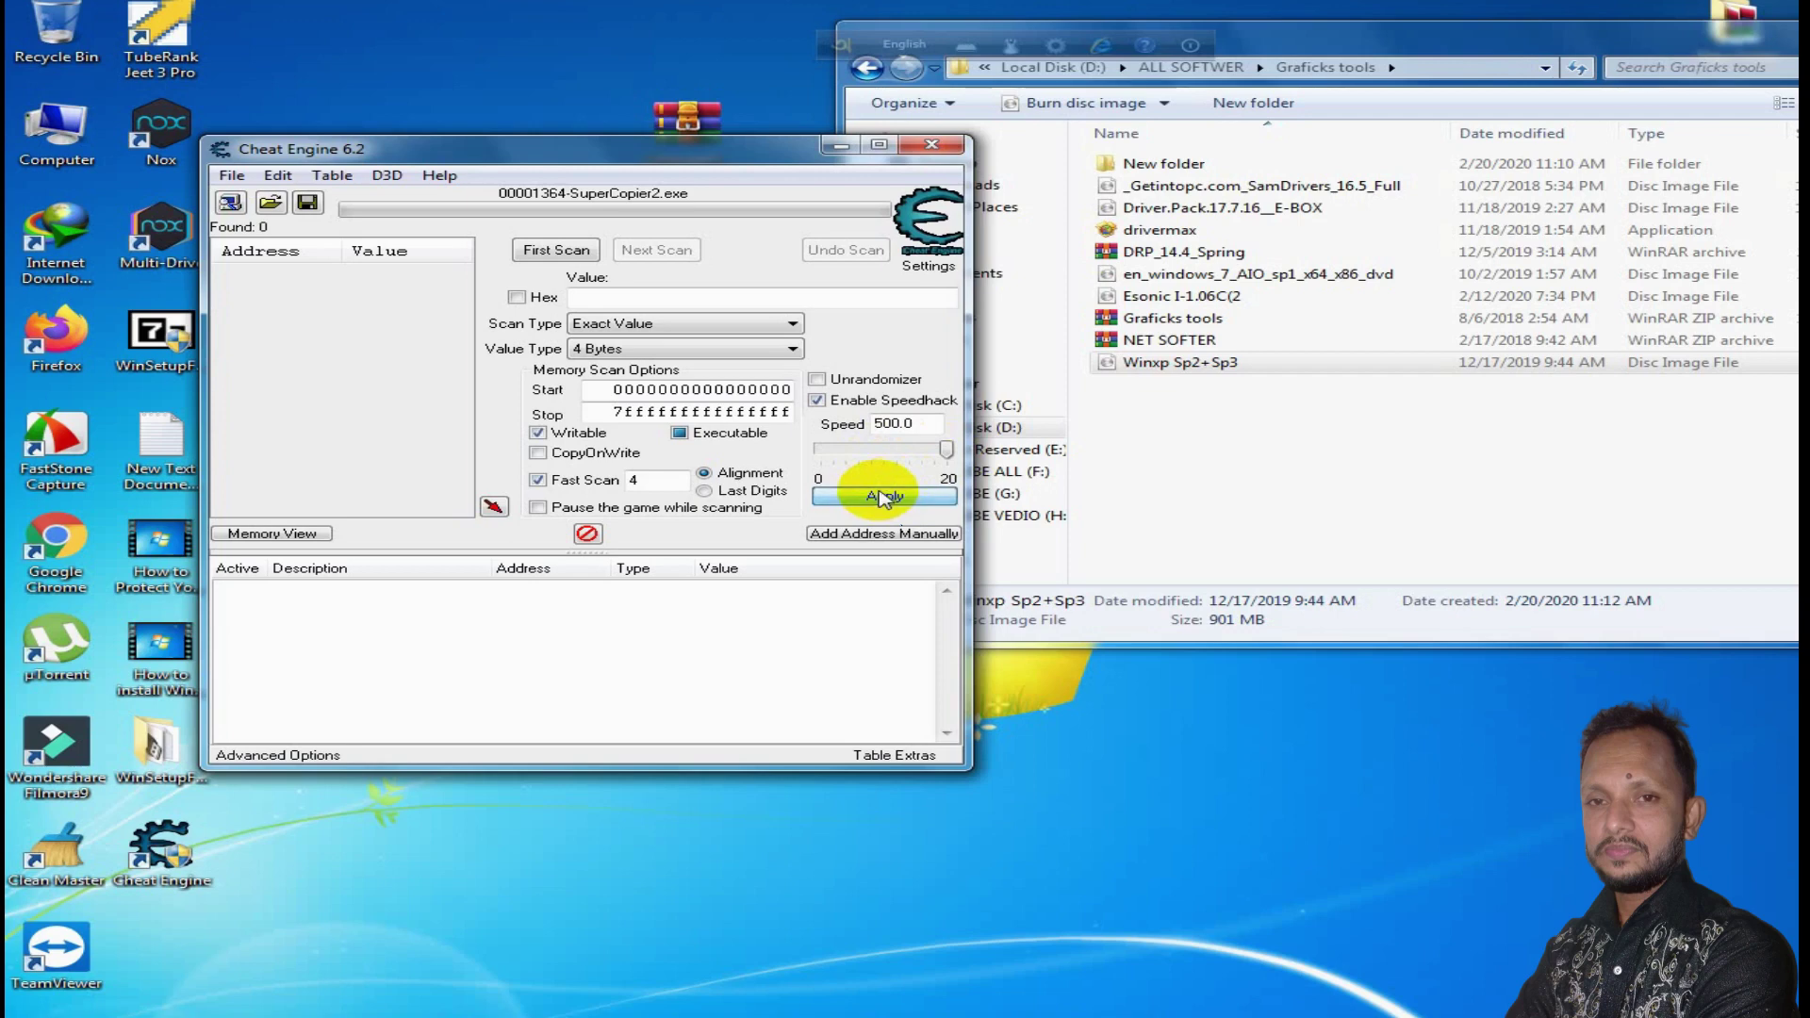
Step: Copy the _Getintopc.com_SamDrivers_16.5_Full disc image from Graficks tools into YOUTUBE VEDIO (H:)
{"action": "left_click", "coordinate": [72, 146]}
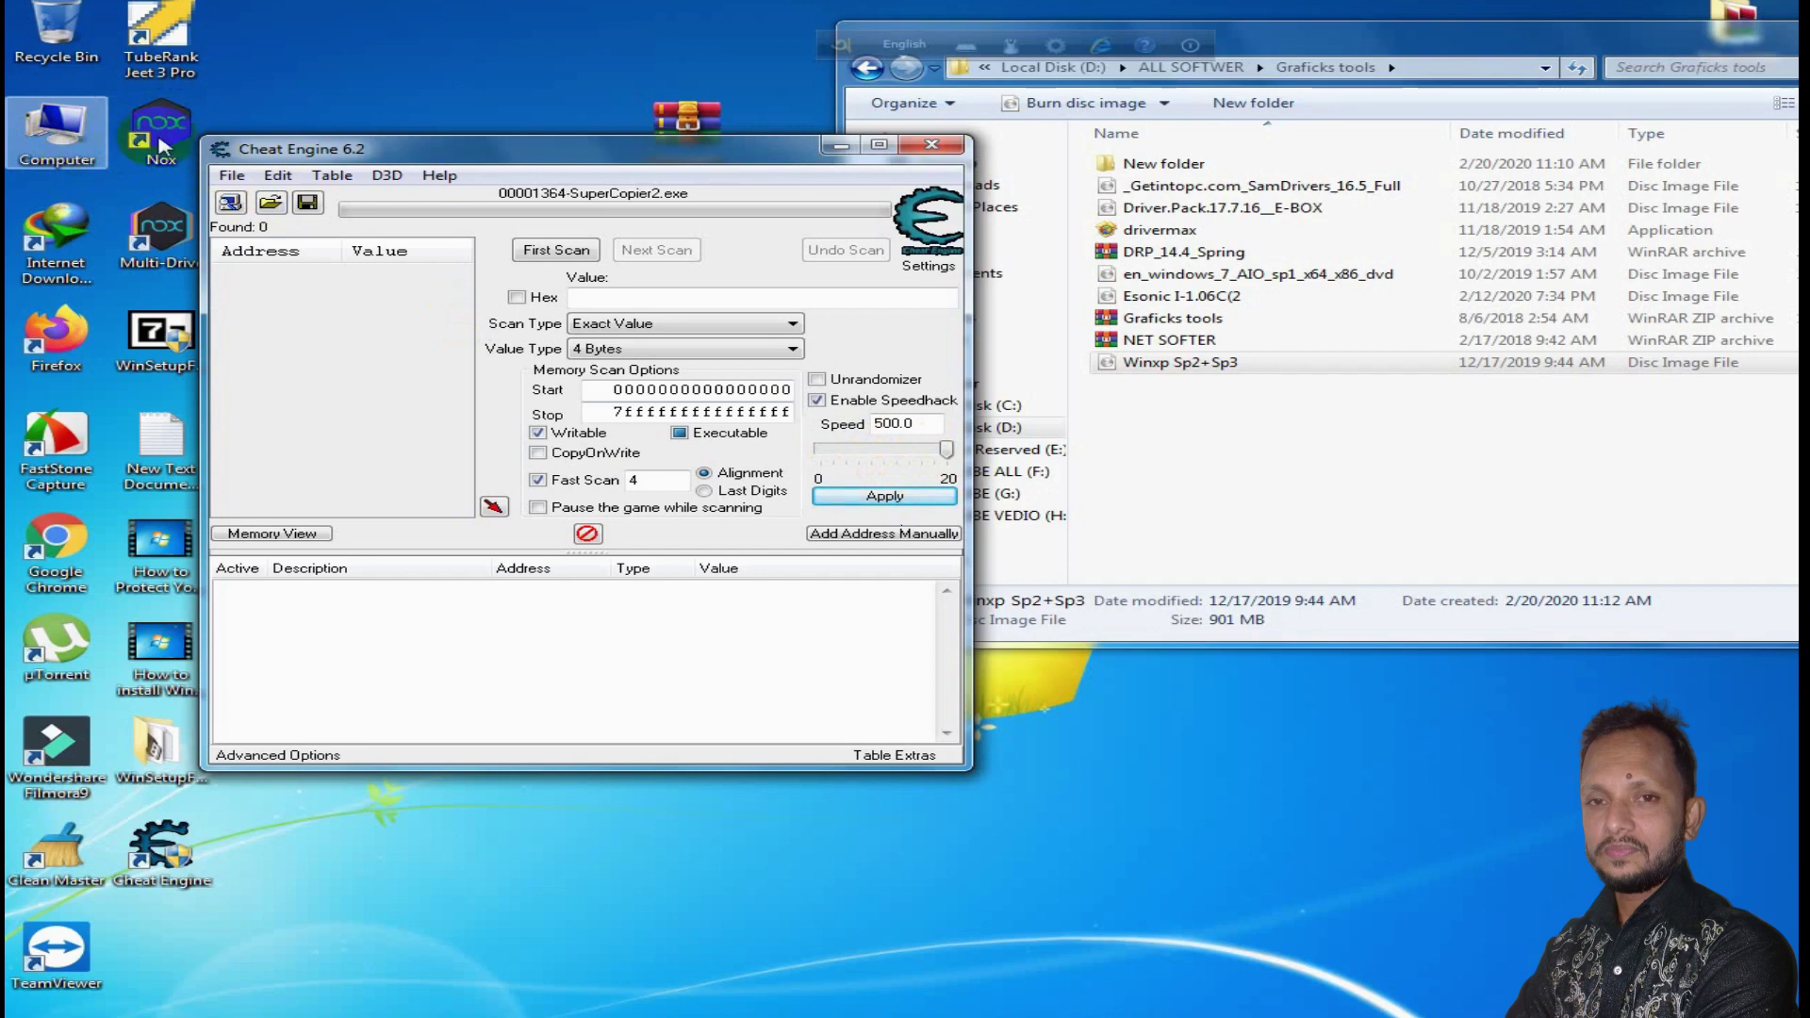
{"action": "right_click", "coordinate": [1320, 189]}
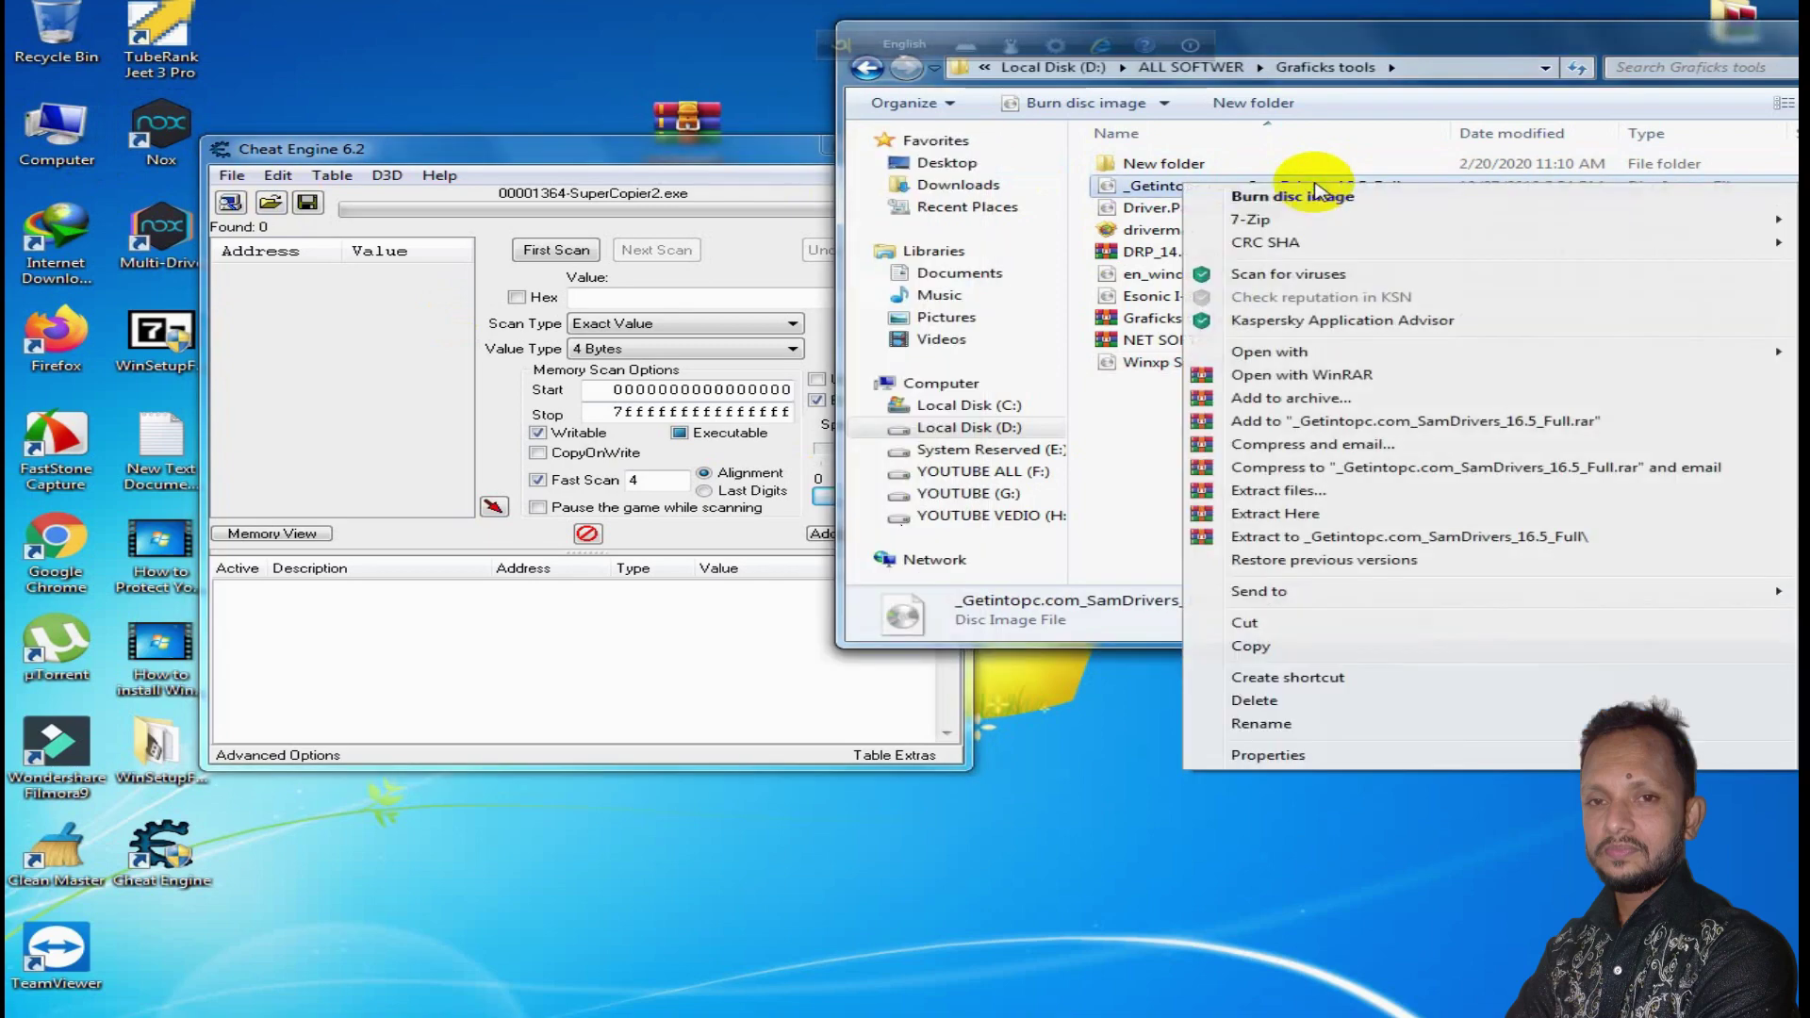
{"action": "left_click", "coordinate": [1270, 648]}
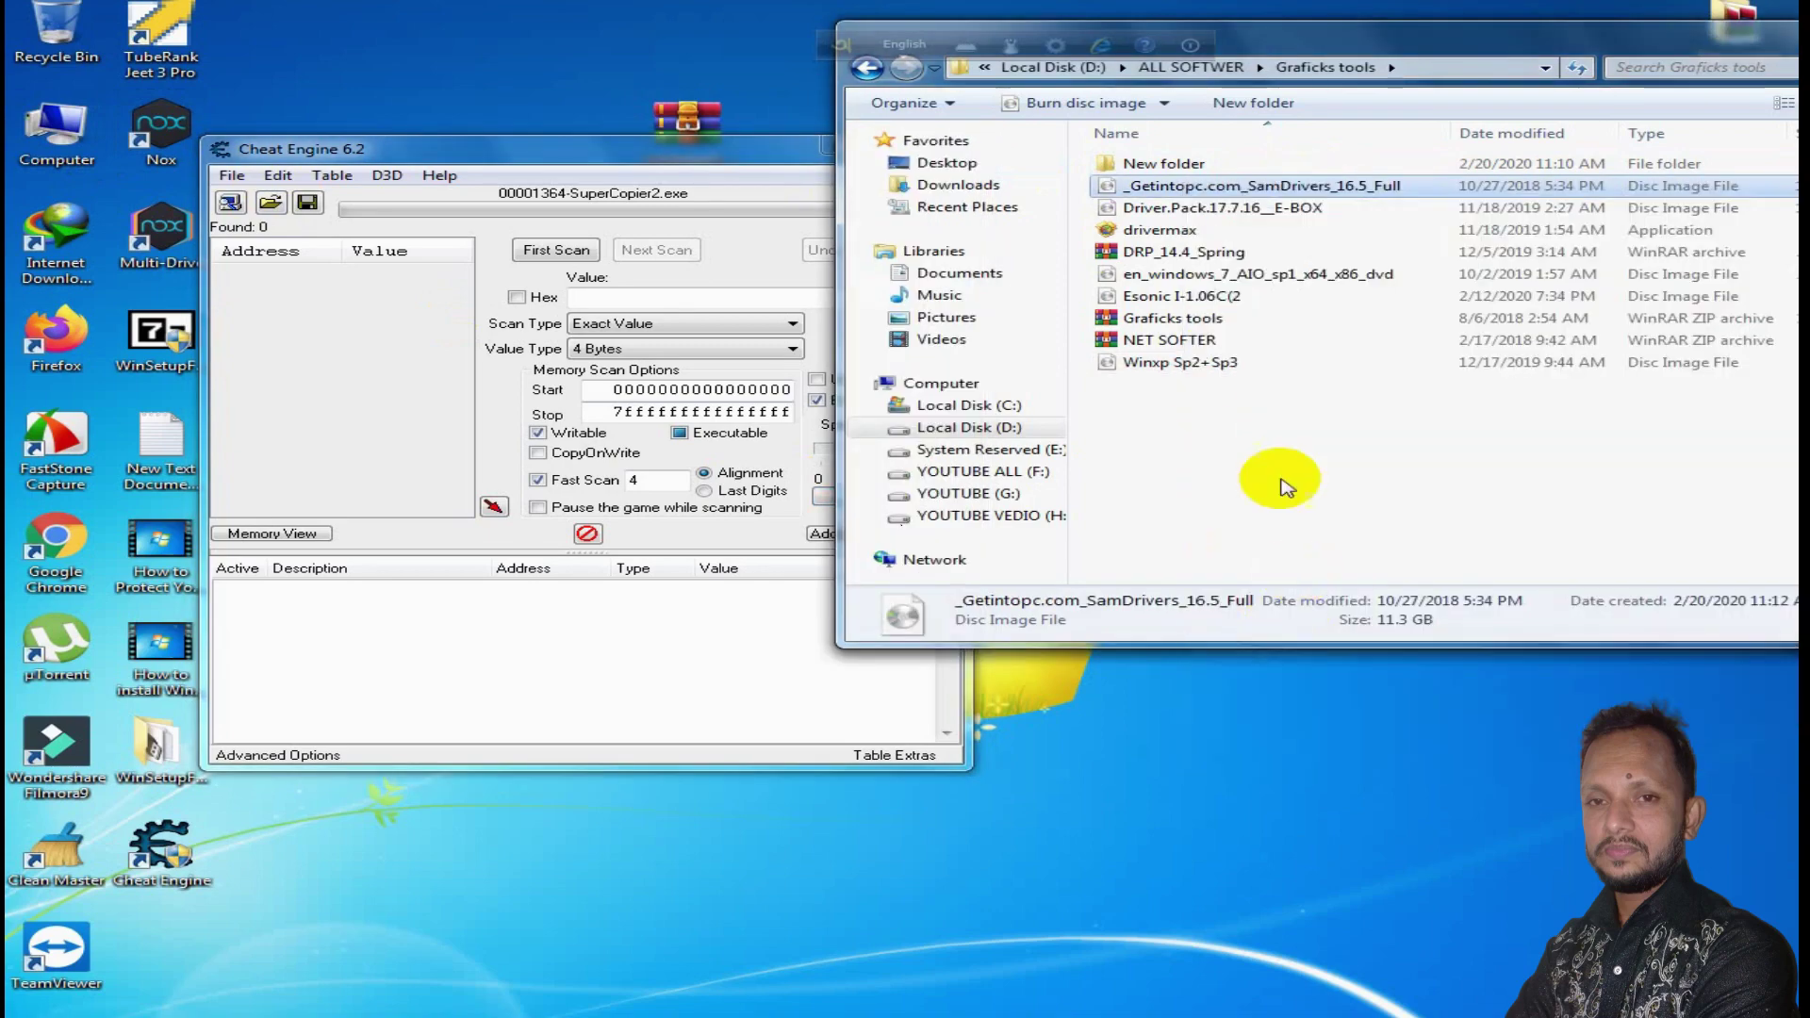
{"action": "double_click", "coordinate": [64, 132]}
{"action": "left_click", "coordinate": [808, 322]}
{"action": "double_click", "coordinate": [808, 322]}
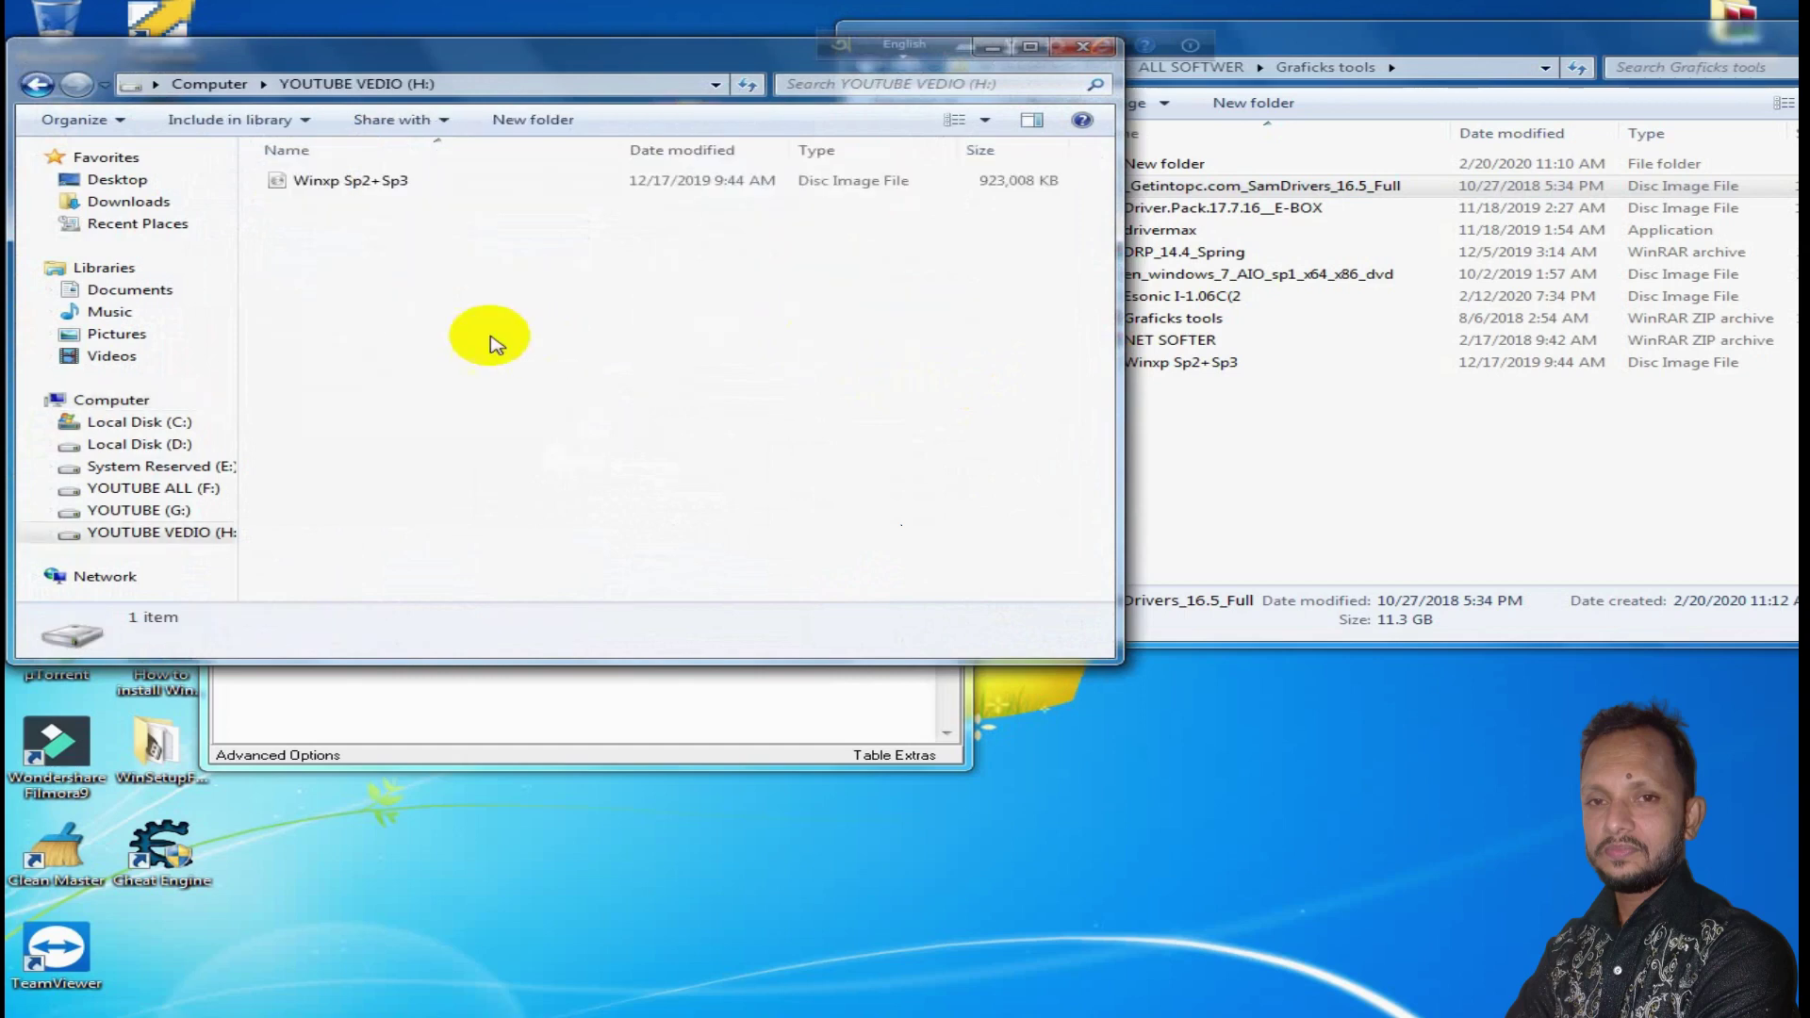
{"action": "right_click", "coordinate": [461, 325]}
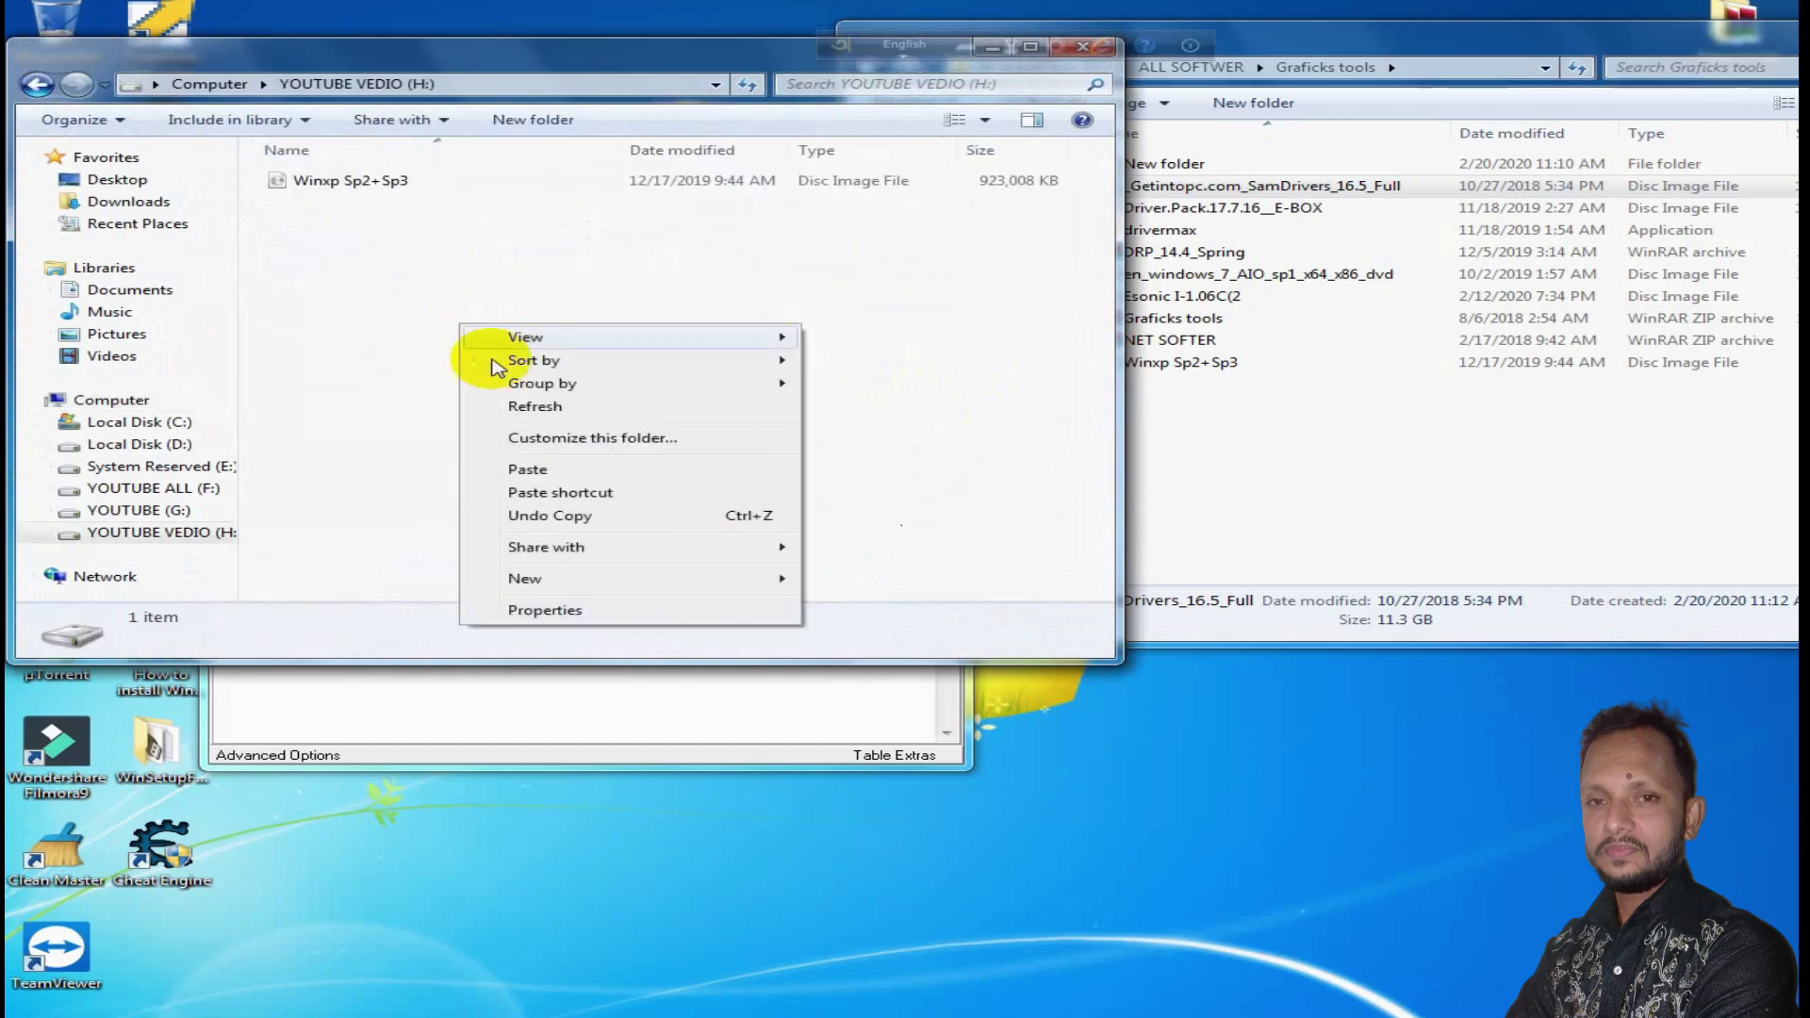
{"action": "left_click", "coordinate": [529, 467]}
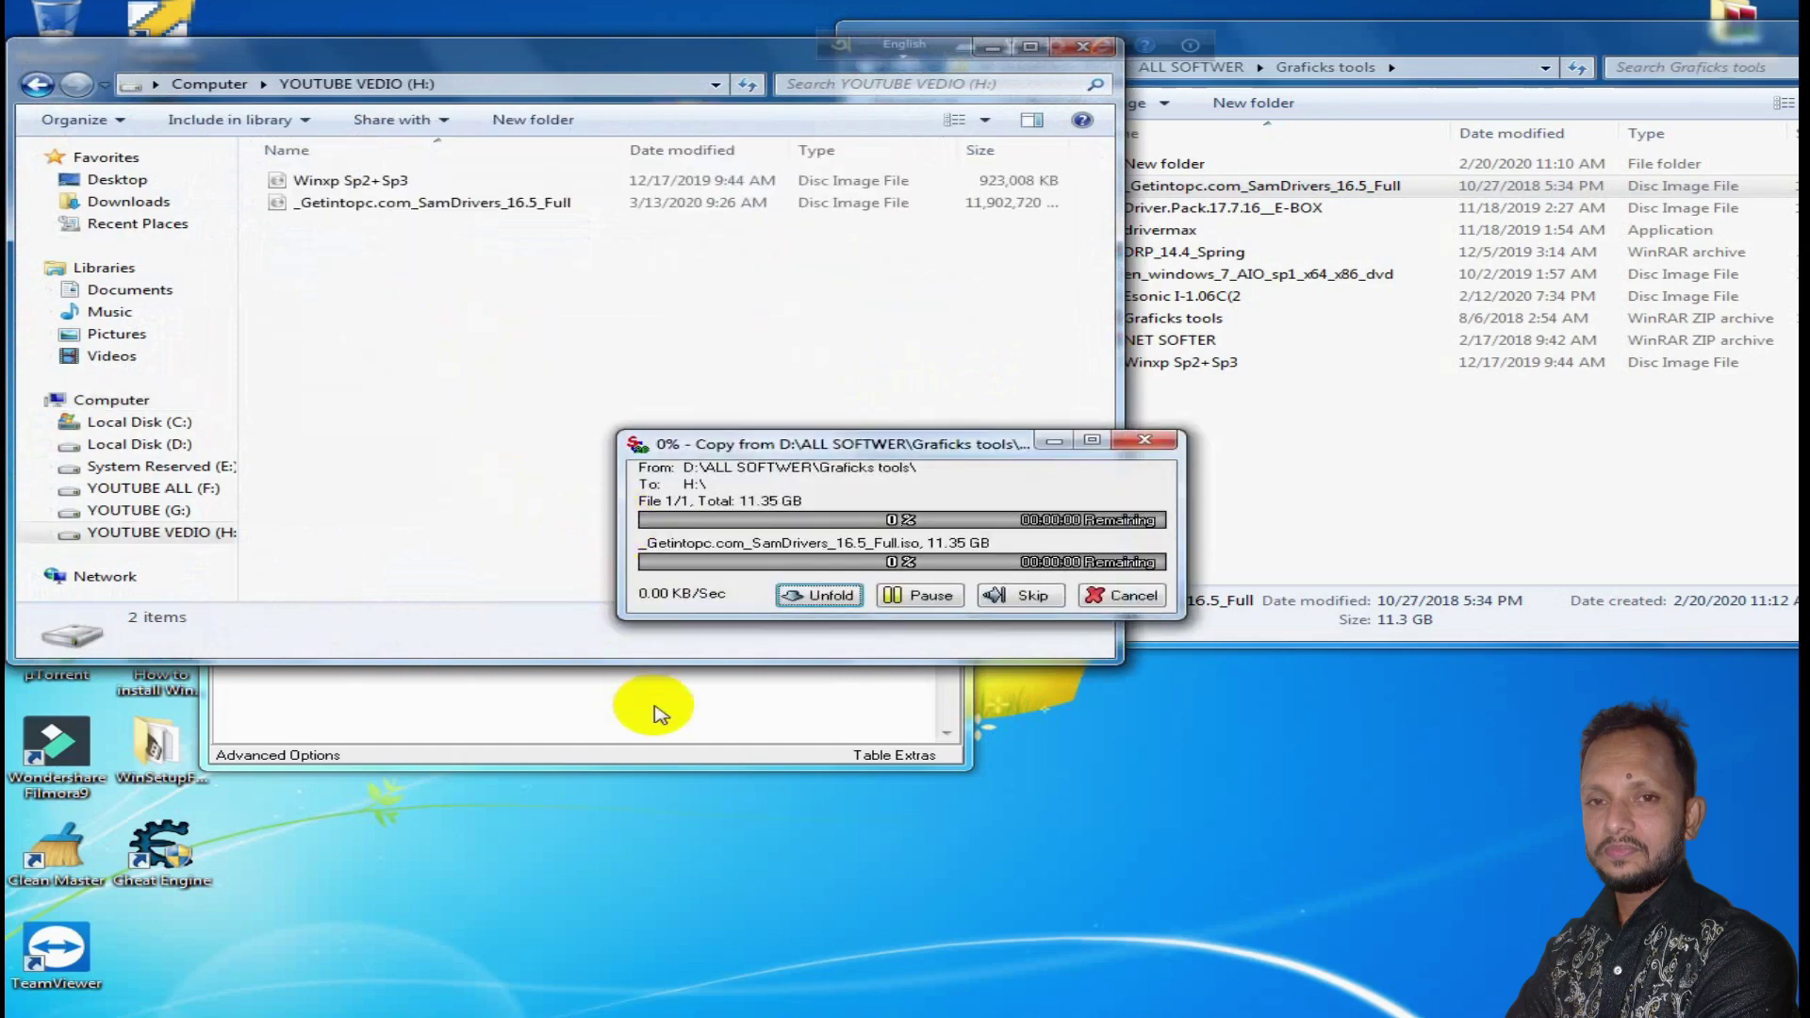
Step: Close the YOUTUBE VEDIO (H:) and Graficks tools windows and move the Cheat Engine window toward the middle of the desktop
{"action": "left_click", "coordinate": [657, 709]}
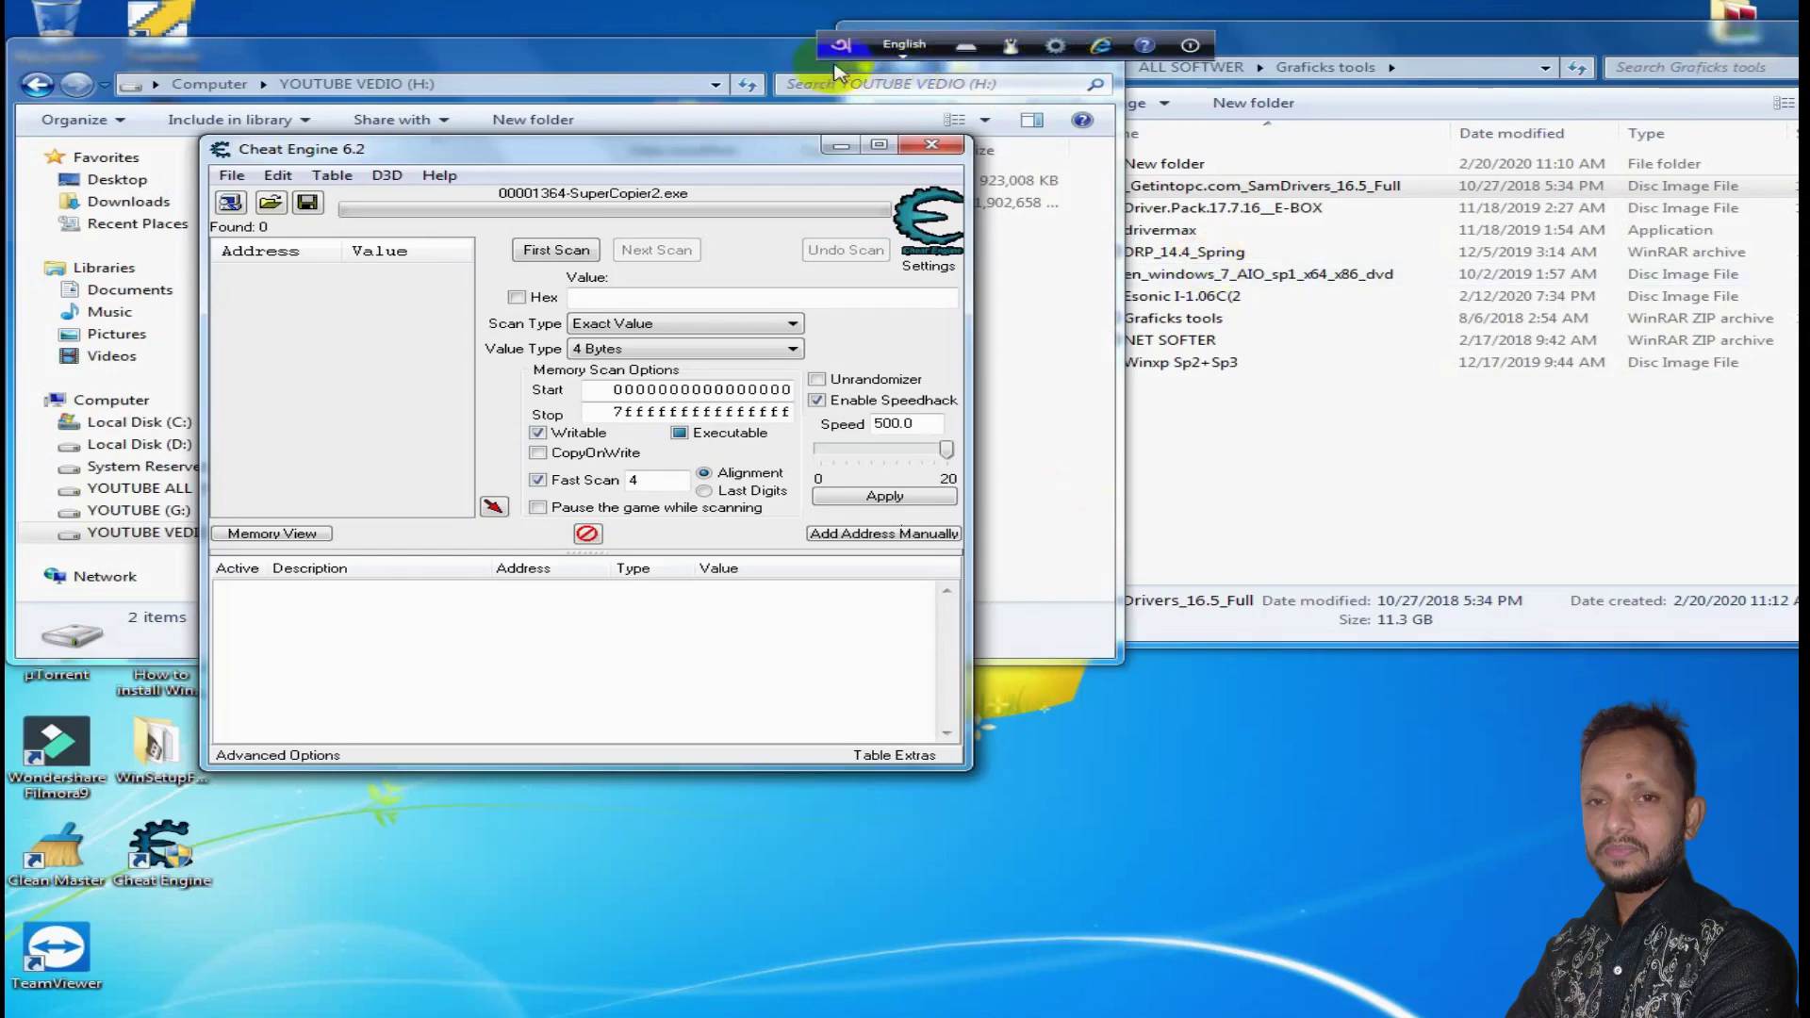
{"action": "left_click", "coordinate": [776, 64]}
{"action": "left_click_drag", "start_coordinate": [776, 64], "coordinate": [808, 169]}
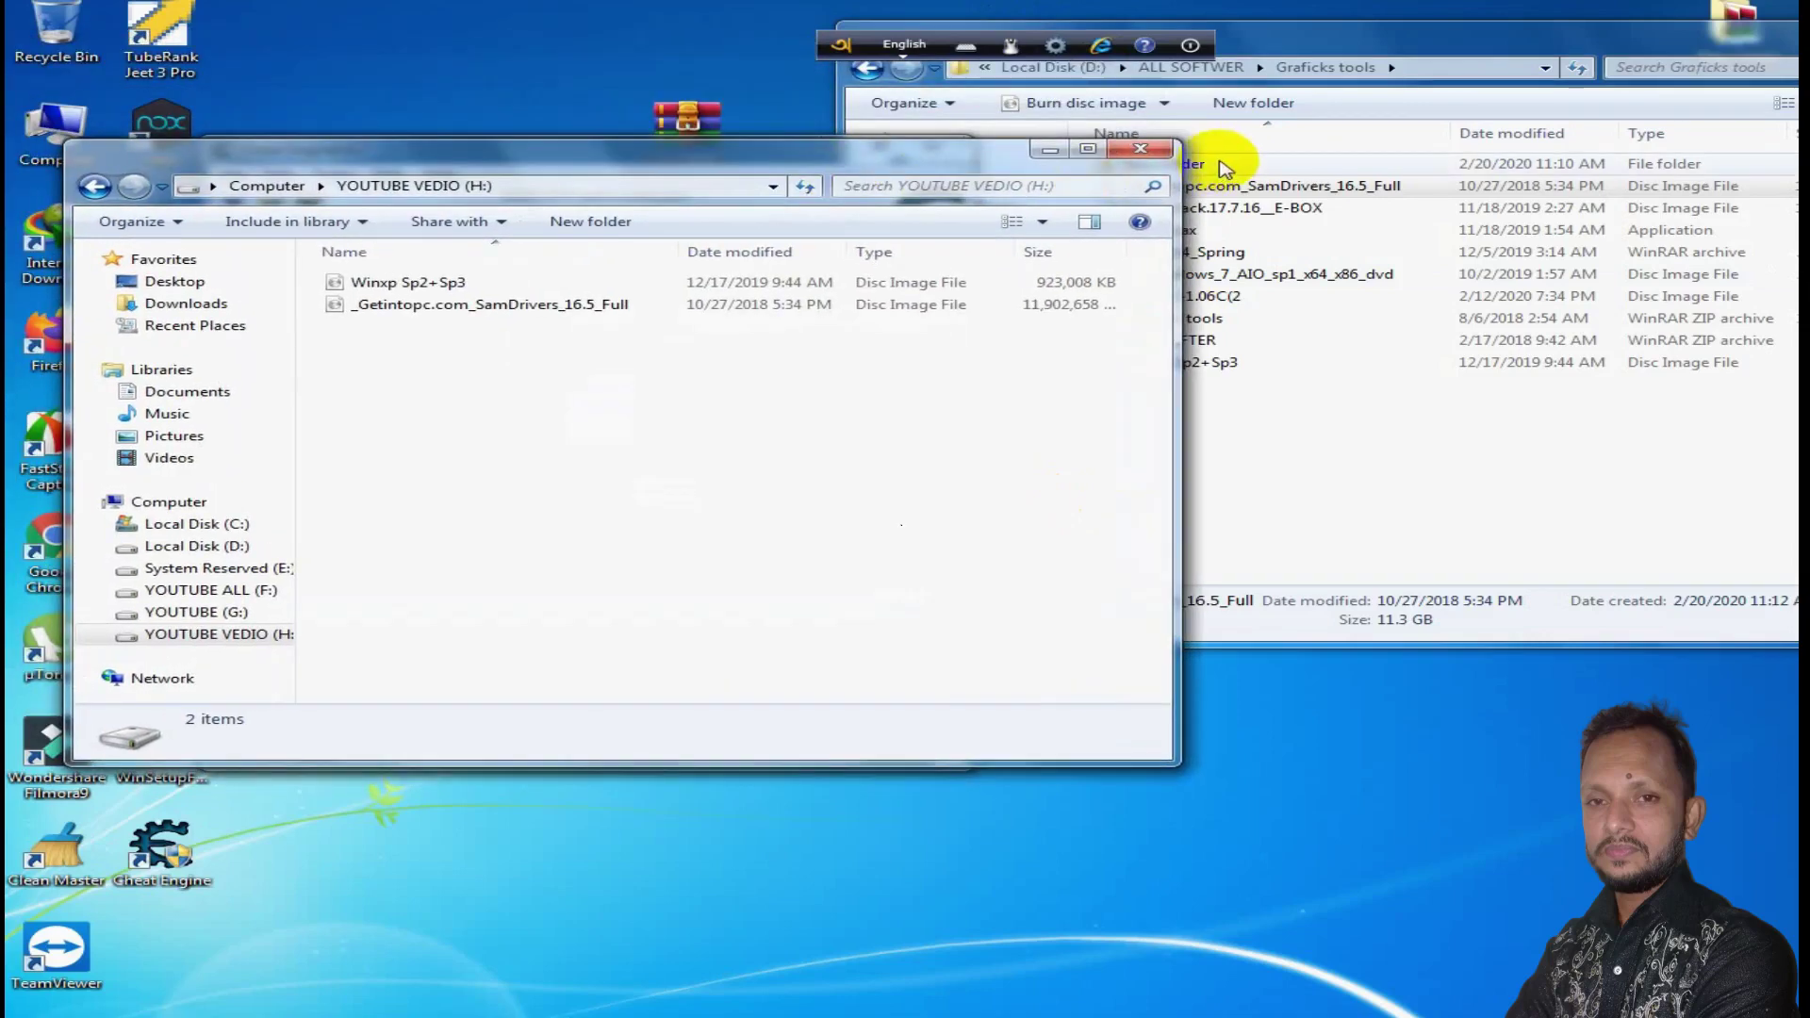
{"action": "left_click", "coordinate": [1136, 149]}
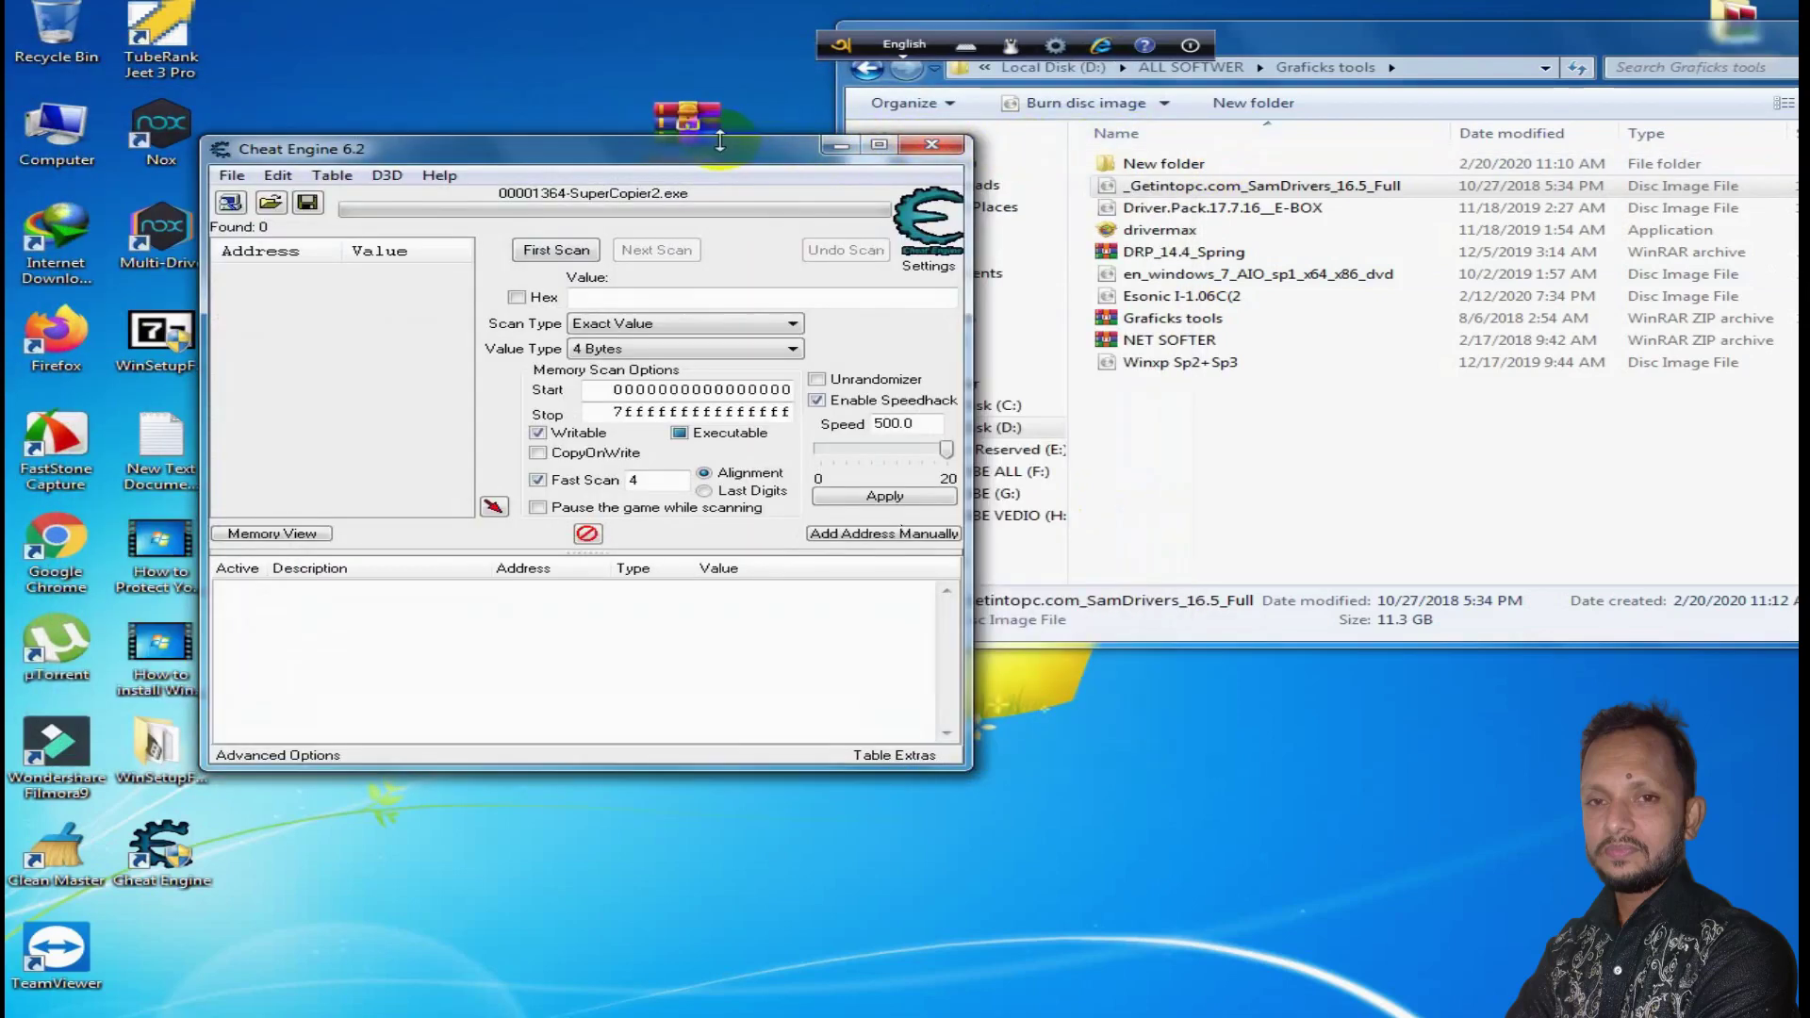
{"action": "left_click_drag", "start_coordinate": [732, 148], "coordinate": [1042, 171]}
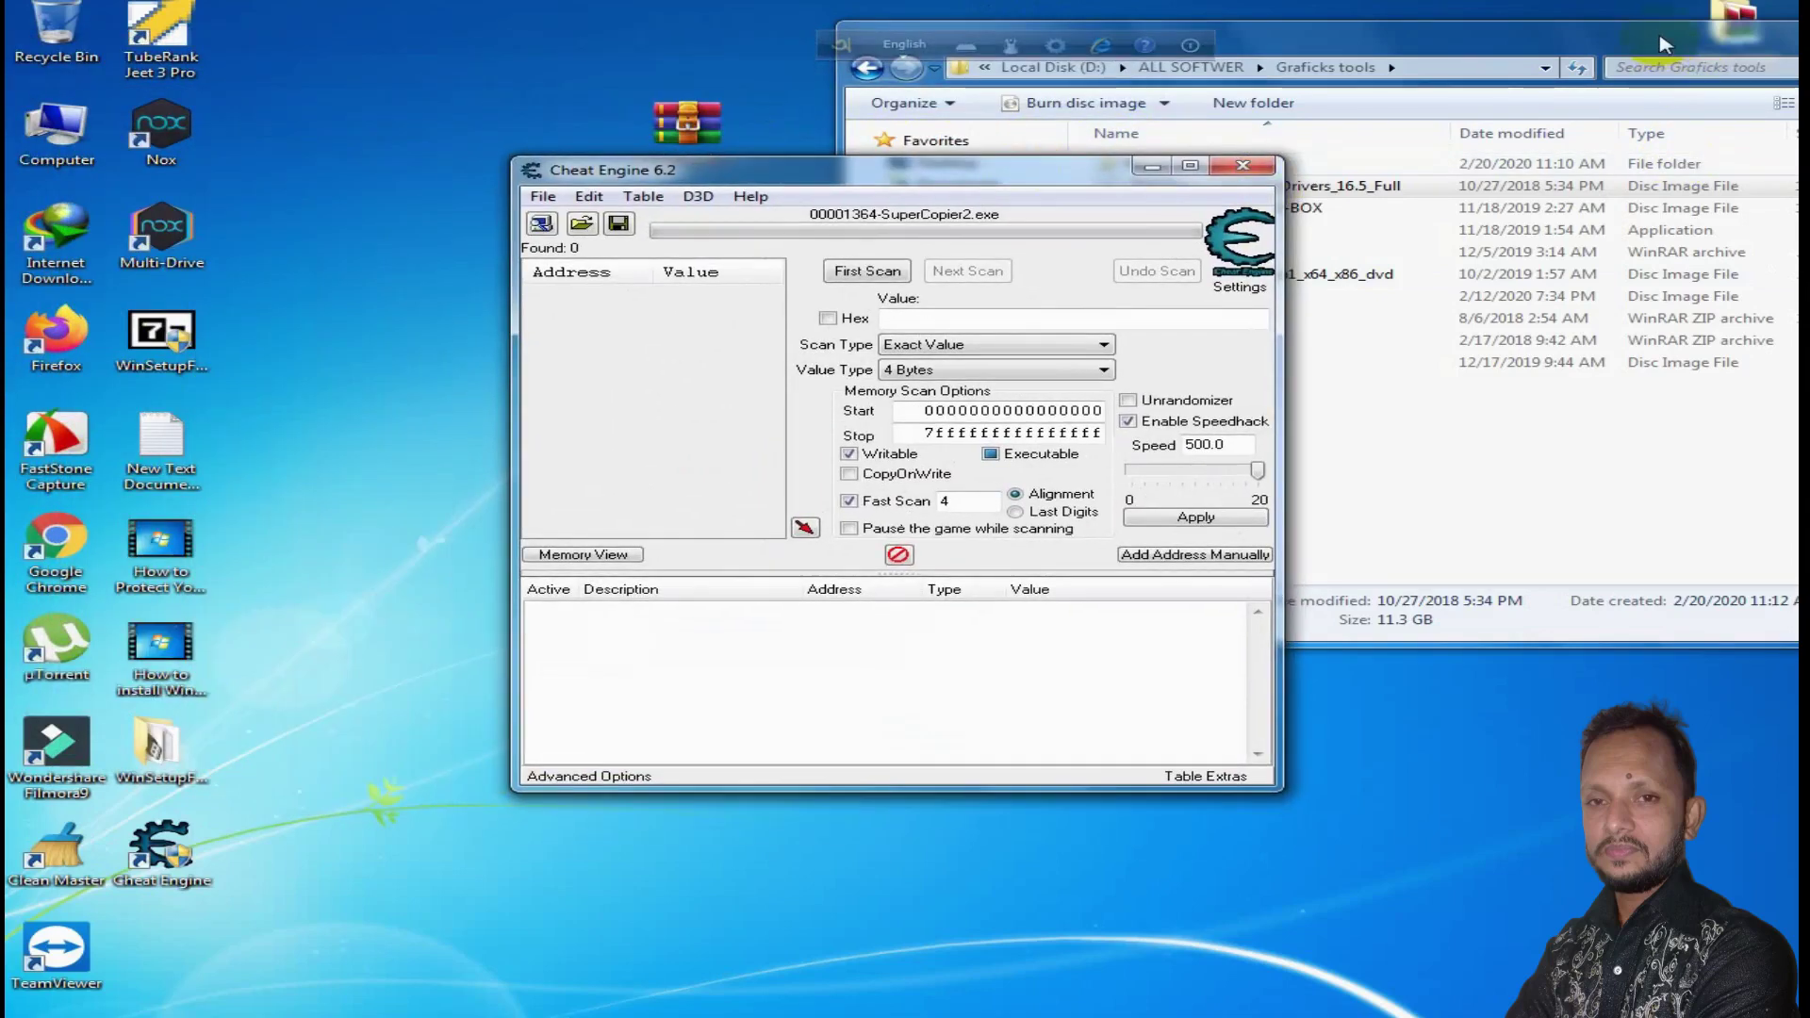
{"action": "left_click_drag", "start_coordinate": [1673, 58], "coordinate": [1349, 52]}
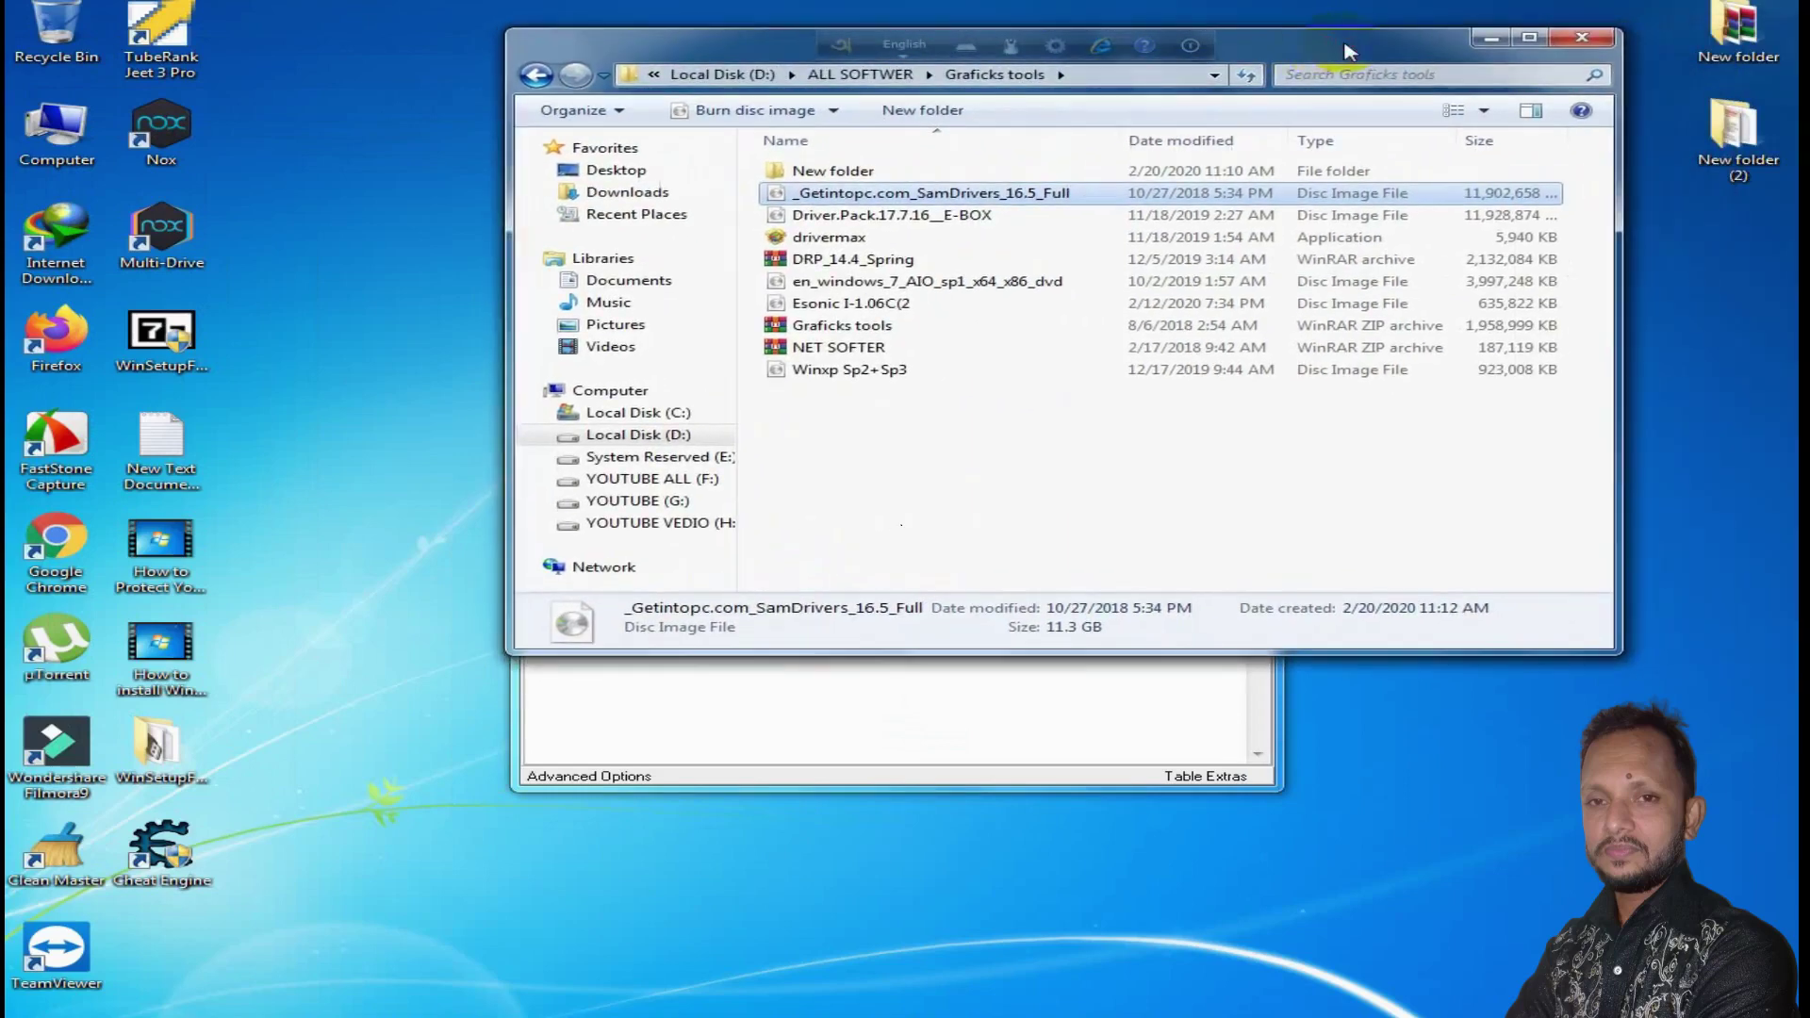
{"action": "left_click", "coordinate": [1590, 44]}
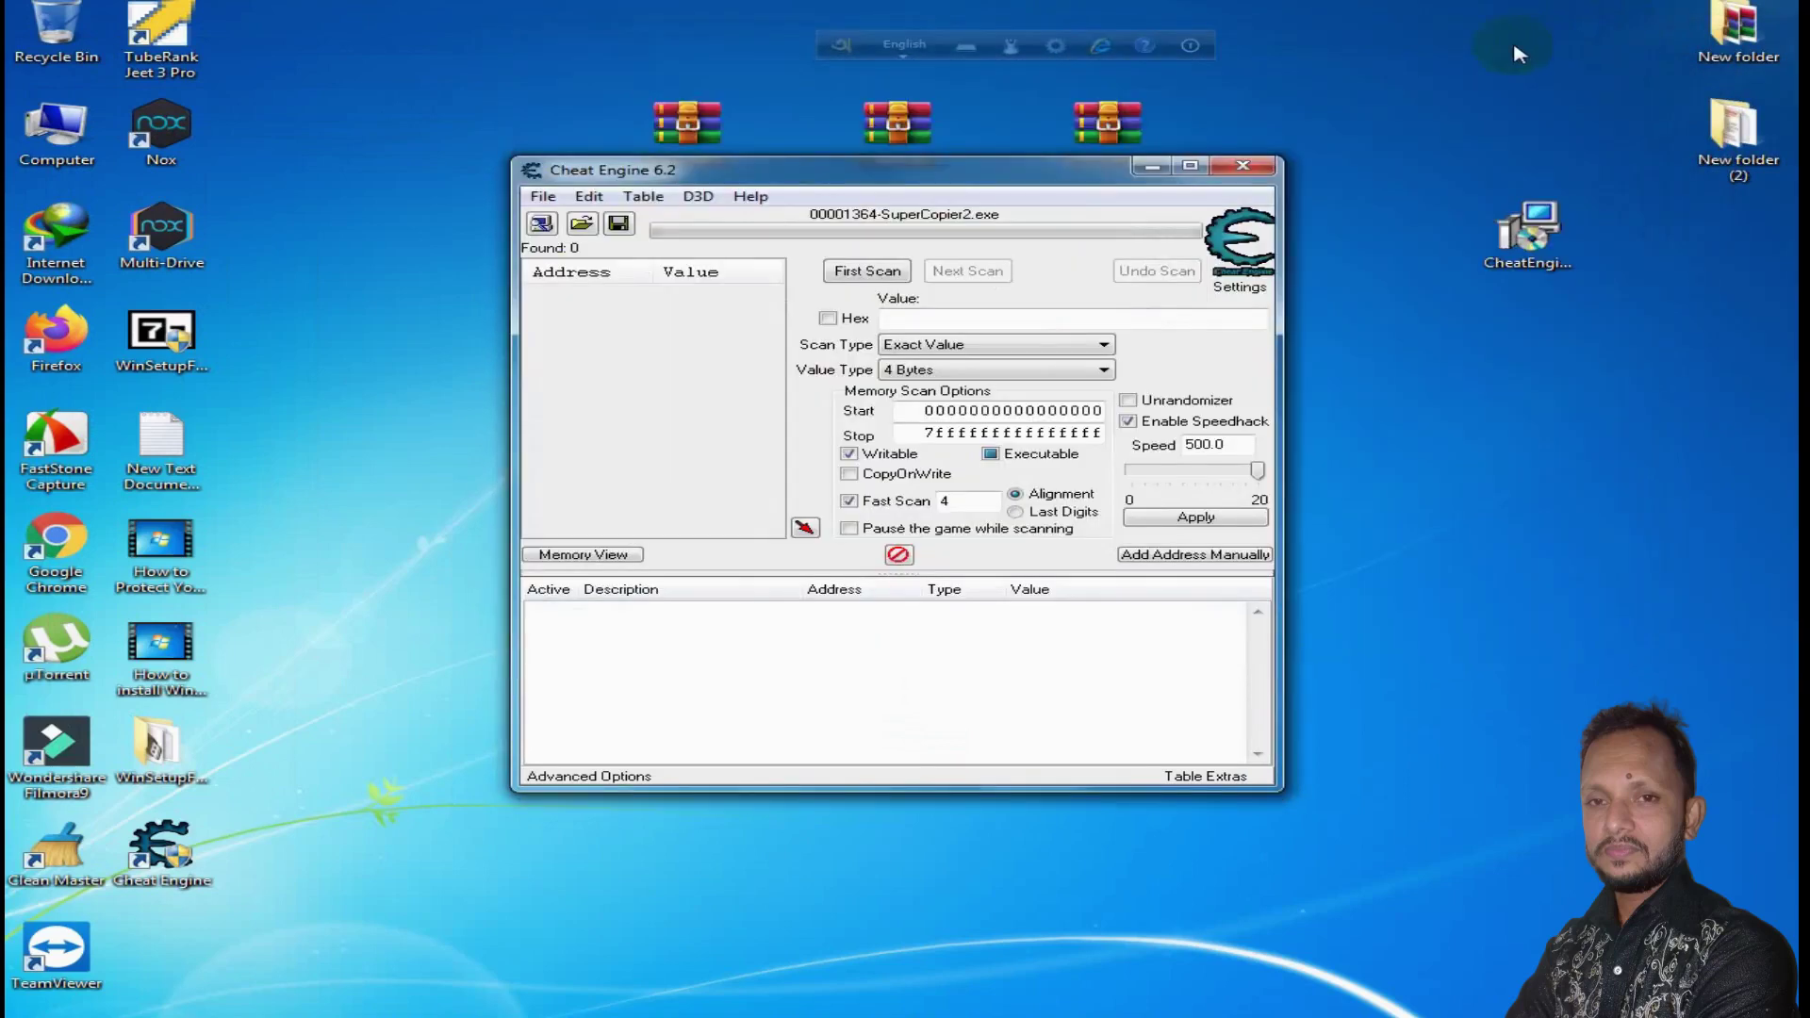